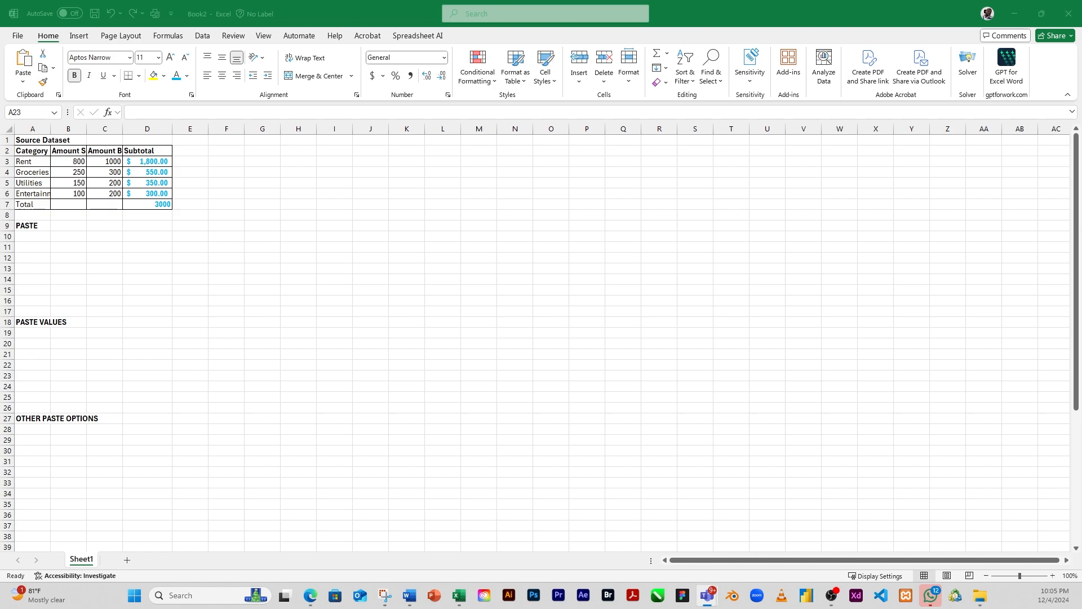
# Step: Examine the source dataset's category rows, its Category, amount and Subtotal columns, and the subtotal formulas
pyautogui.click(108, 235)
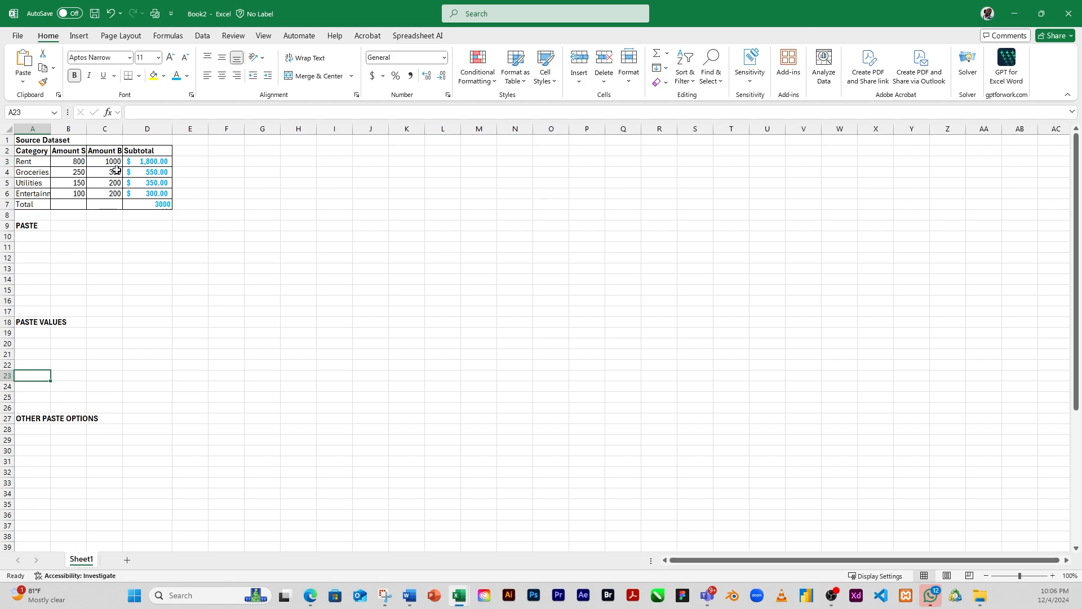
pyautogui.moveTo(24, 163); pyautogui.dragTo(210, 159)
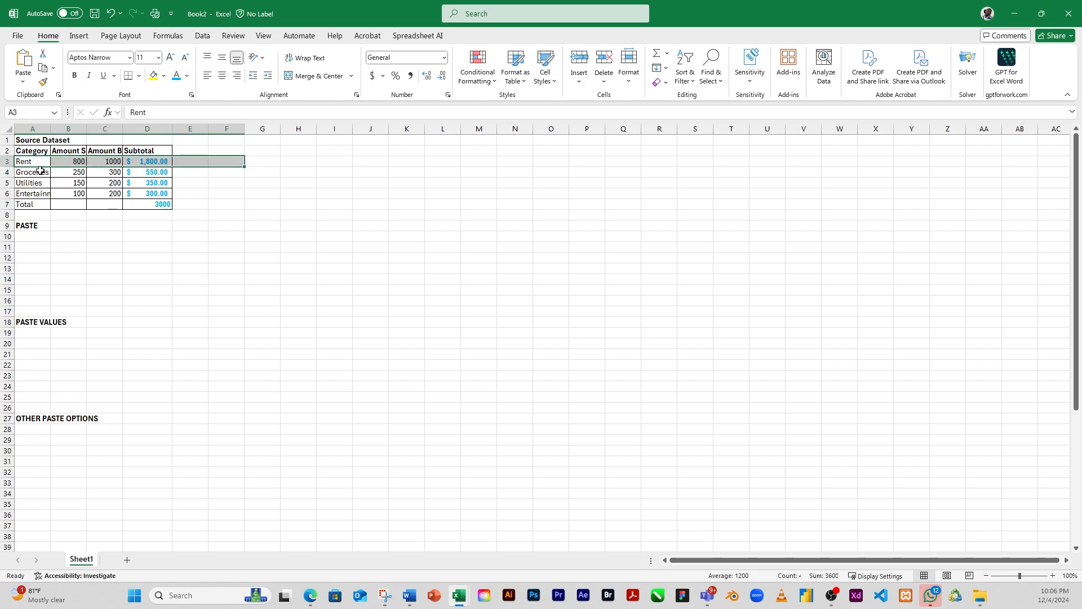
pyautogui.moveTo(23, 172); pyautogui.dragTo(191, 176)
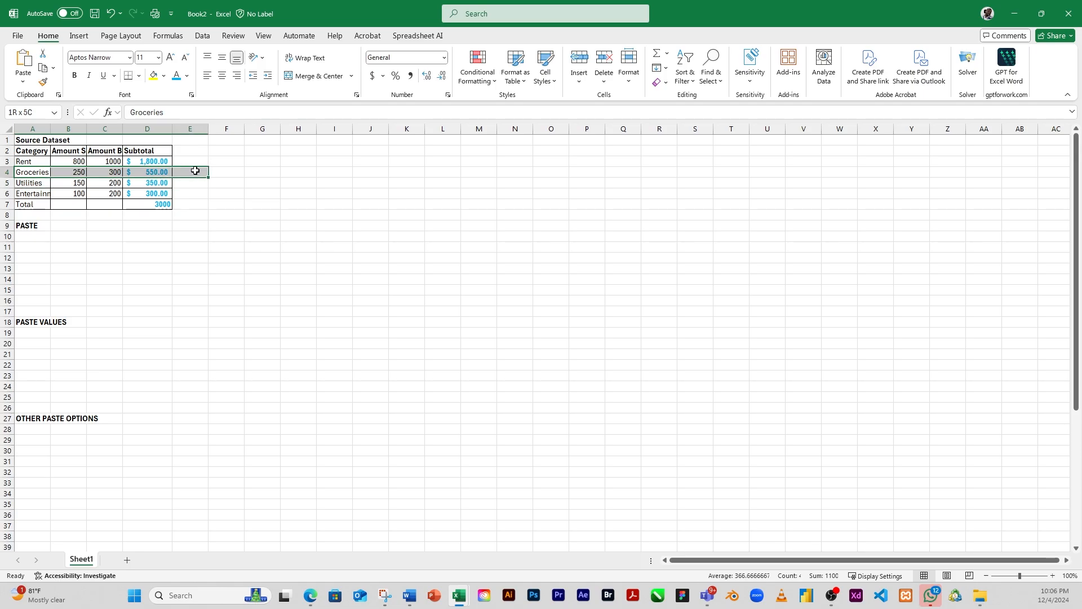
pyautogui.moveTo(39, 183); pyautogui.dragTo(190, 183)
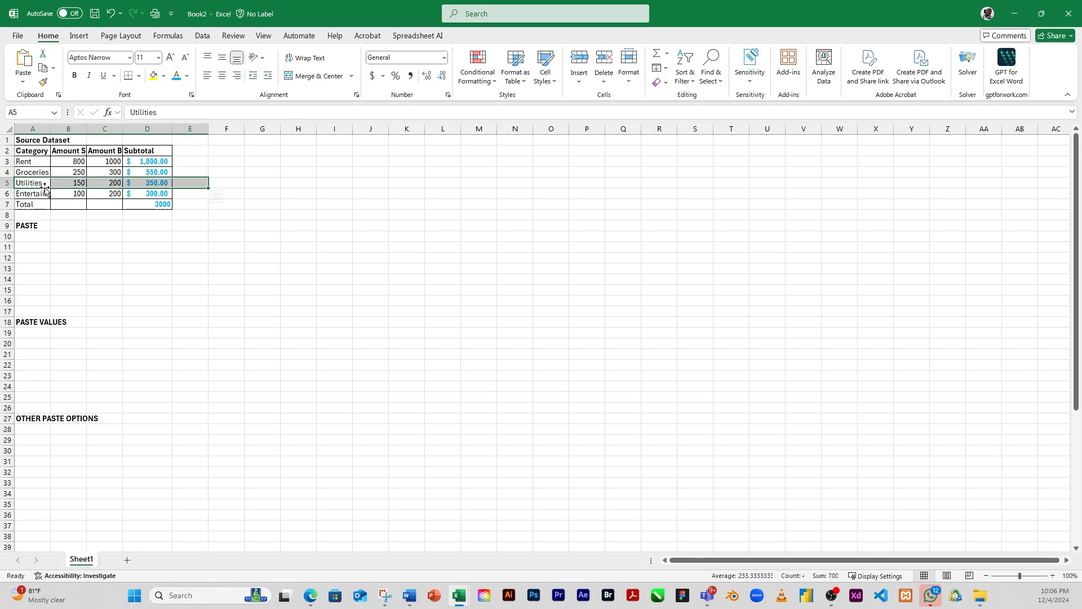
pyautogui.moveTo(36, 193); pyautogui.dragTo(176, 194)
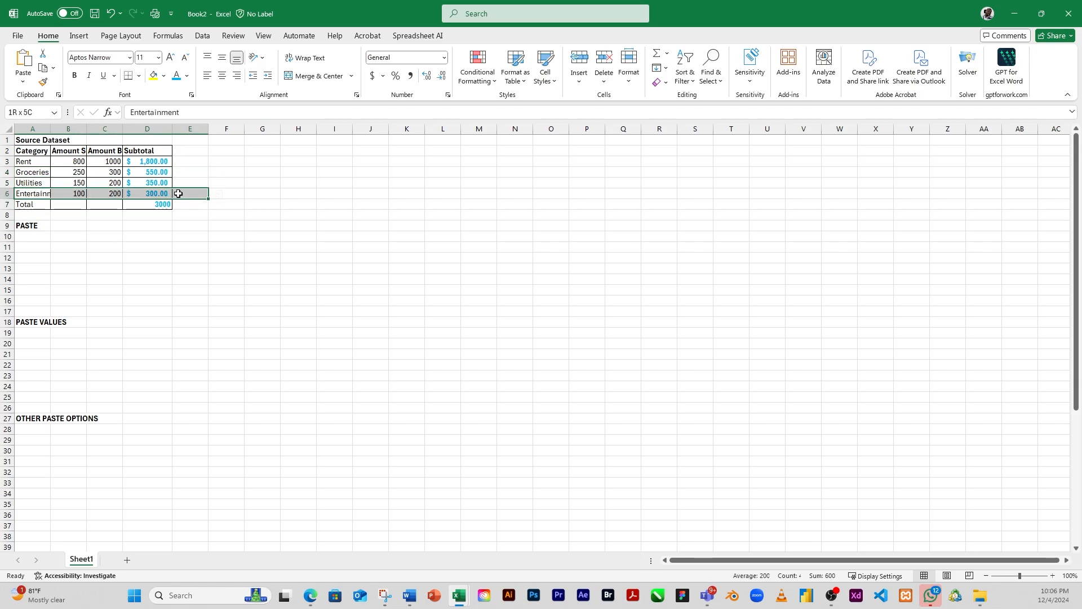
pyautogui.moveTo(32, 150); pyautogui.dragTo(34, 205)
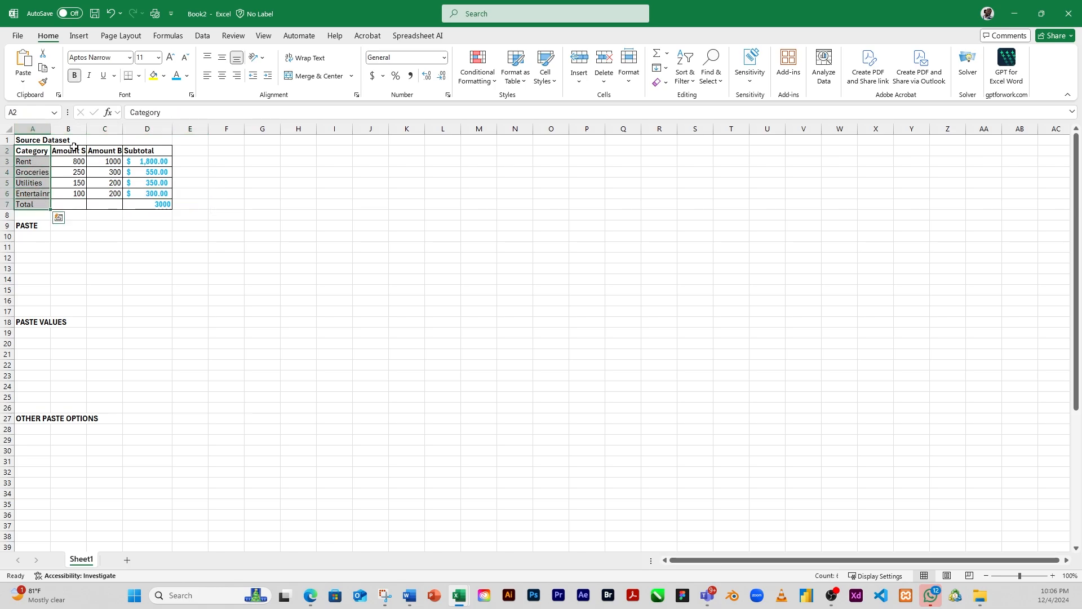
pyautogui.moveTo(74, 150); pyautogui.dragTo(113, 206)
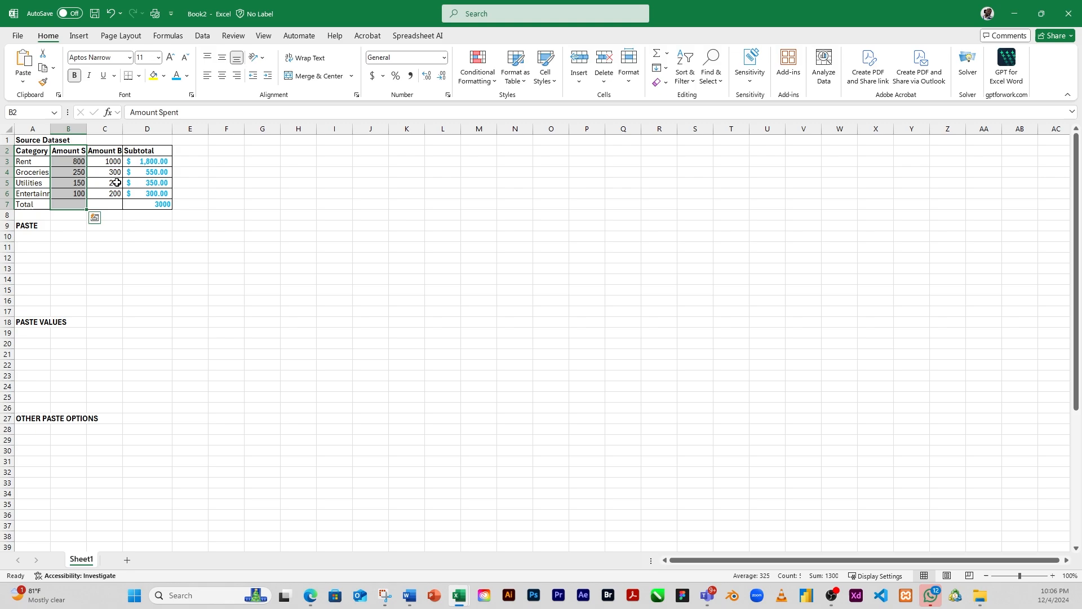
pyautogui.moveTo(112, 151); pyautogui.dragTo(114, 208)
pyautogui.moveTo(154, 153); pyautogui.dragTo(155, 206)
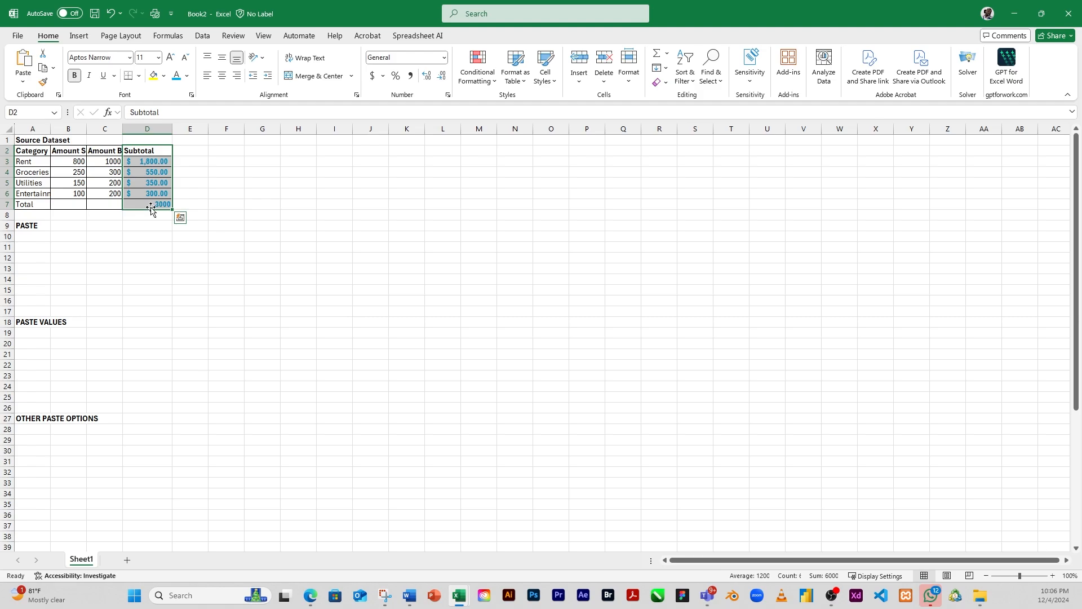
pyautogui.click(199, 195)
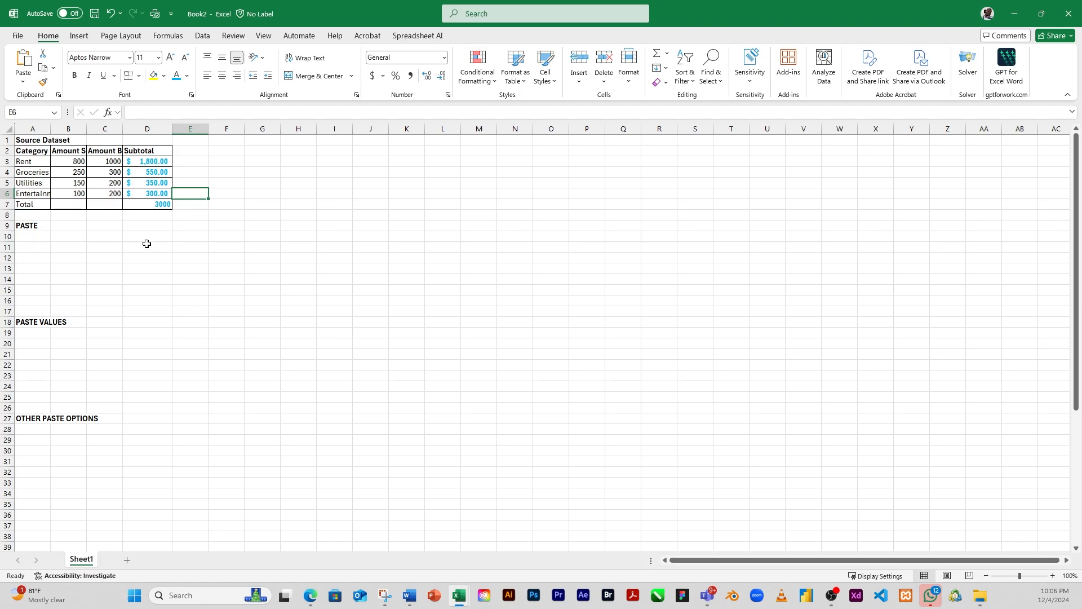
pyautogui.moveTo(147, 161); pyautogui.dragTo(157, 203)
pyautogui.click(152, 172)
# Step: Apply the dollar accounting number format to the total in cell D7
pyautogui.click(139, 205)
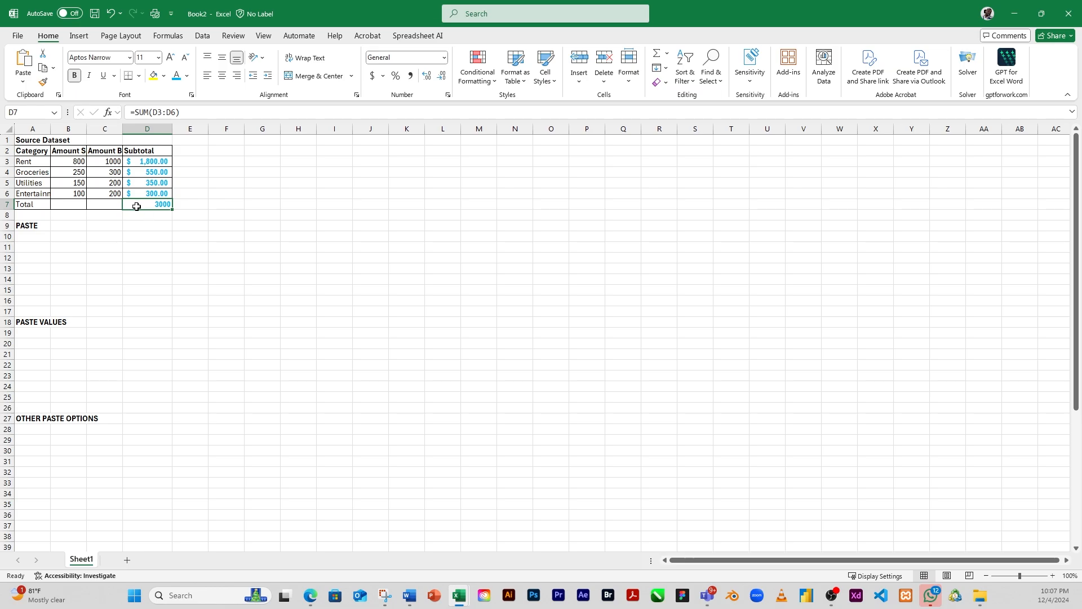
pyautogui.moveTo(153, 161); pyautogui.dragTo(148, 204)
pyautogui.click(141, 202)
pyautogui.click(372, 79)
# Step: Try moving the table A2:D7 to cell I2 with cut and paste, and undo the move
pyautogui.moveTo(27, 152); pyautogui.dragTo(149, 205)
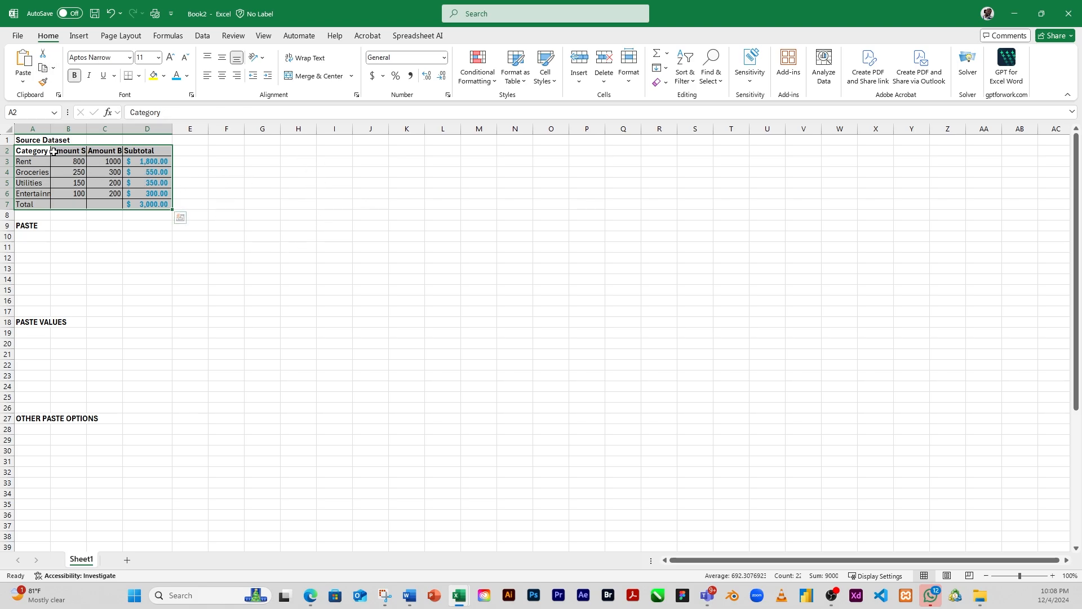
pyautogui.moveTo(34, 149); pyautogui.dragTo(149, 205)
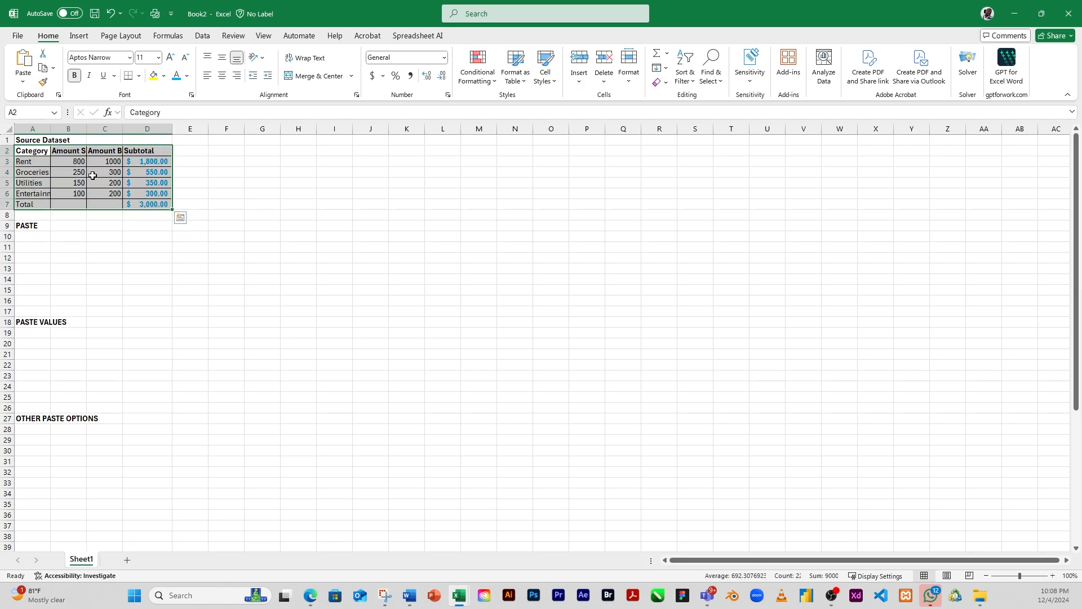
pyautogui.click(43, 55)
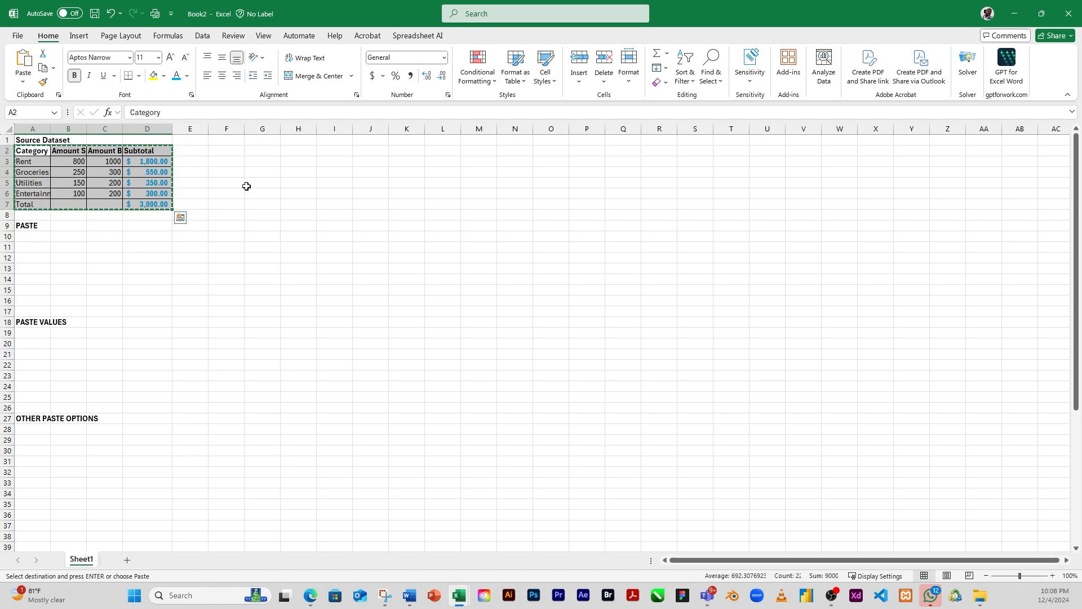
pyautogui.click(338, 154)
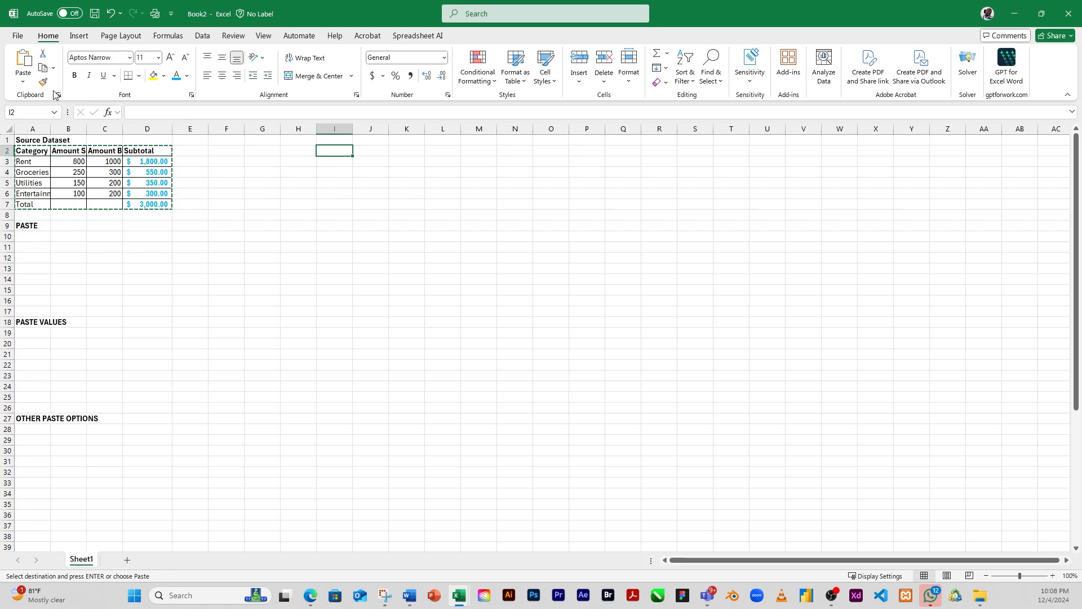
pyautogui.click(24, 60)
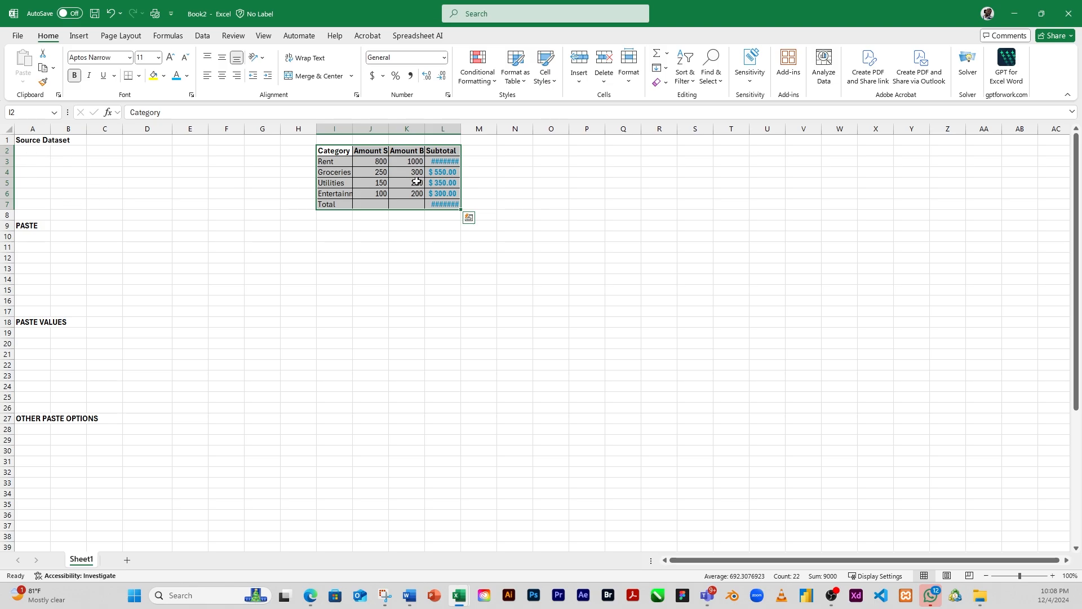
pyautogui.click(111, 17)
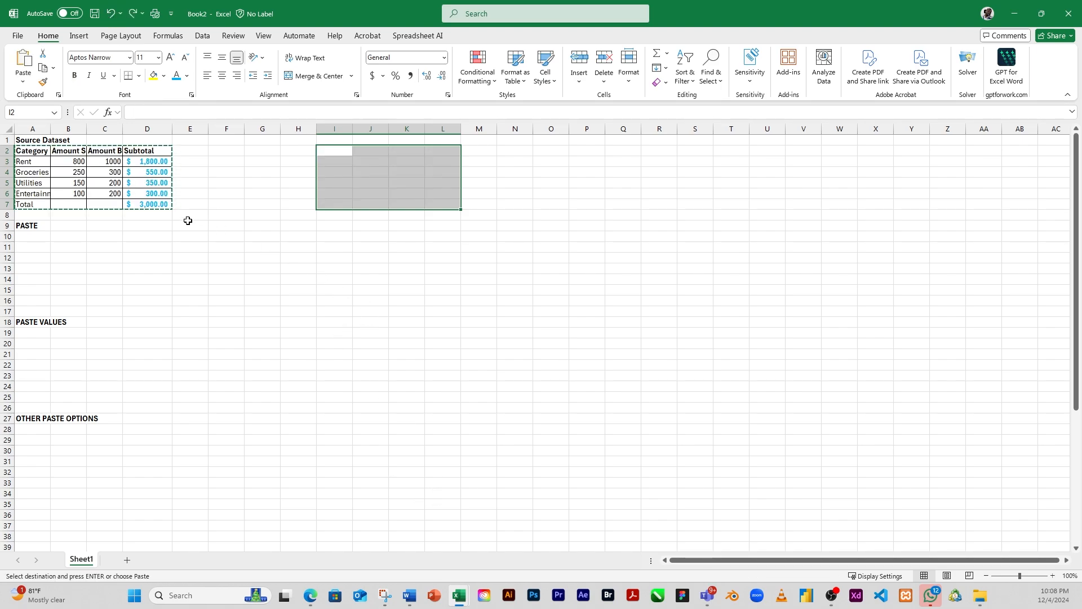
pyautogui.press('Escape')
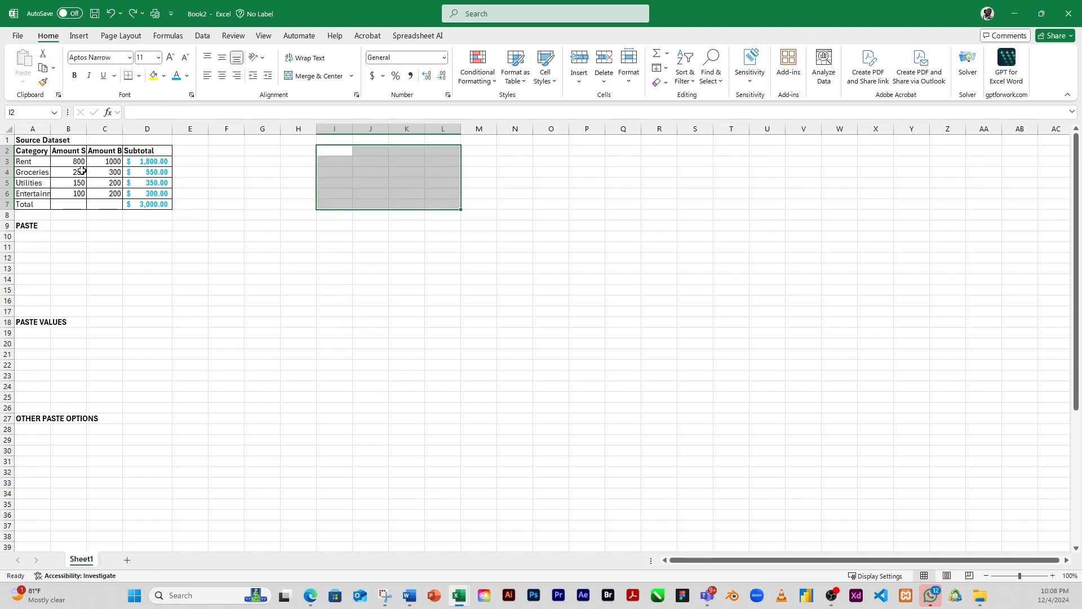
# Step: Copy the table A2:D7, paste it at cell G2, and widen column J to fit the pasted subtotals
pyautogui.moveTo(32, 153); pyautogui.dragTo(150, 204)
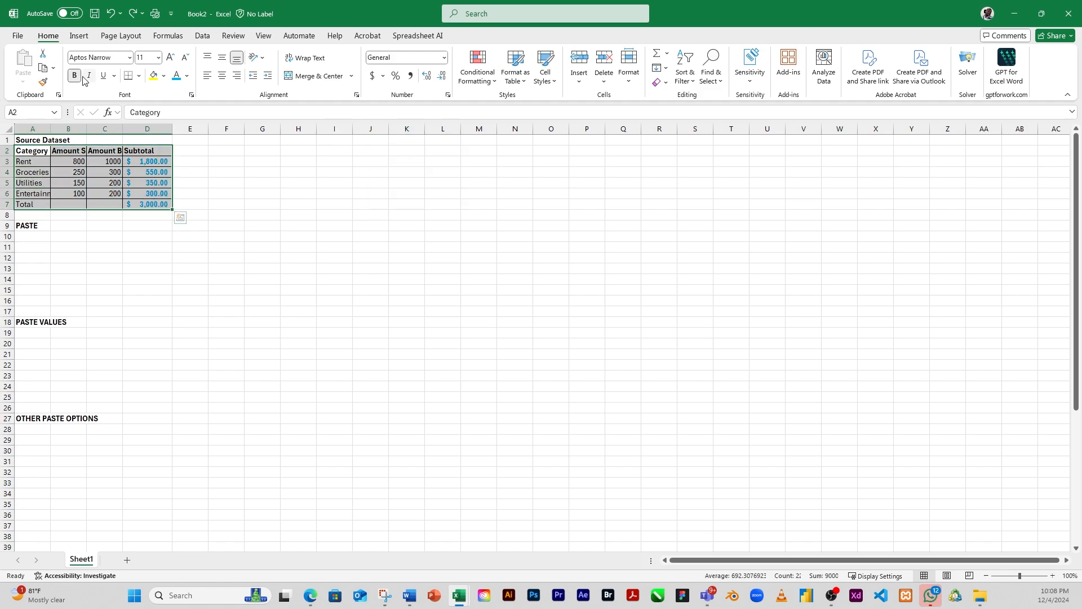
pyautogui.click(43, 69)
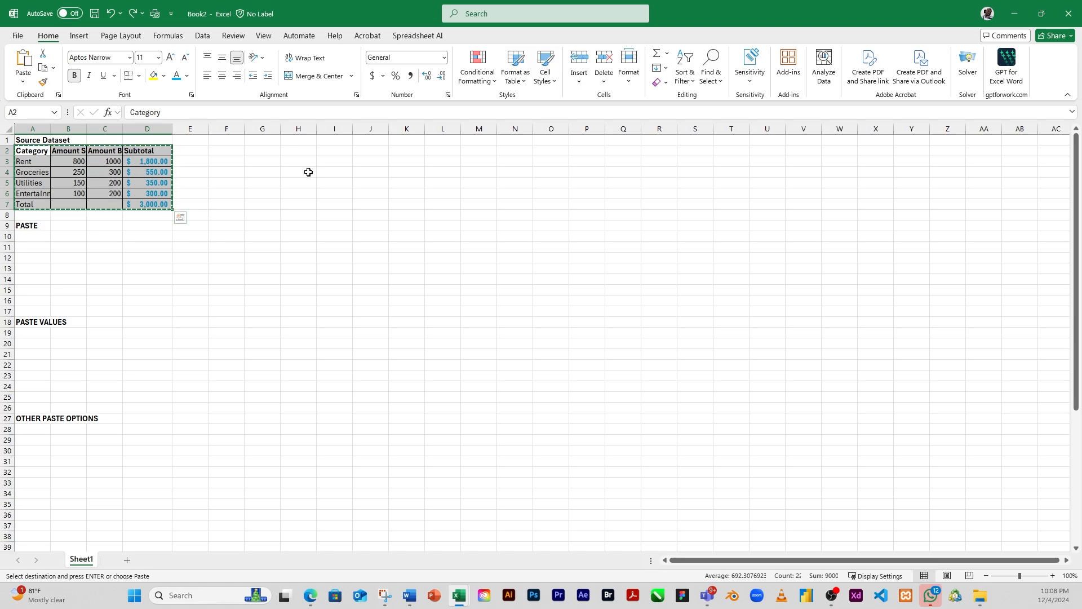
pyautogui.click(251, 151)
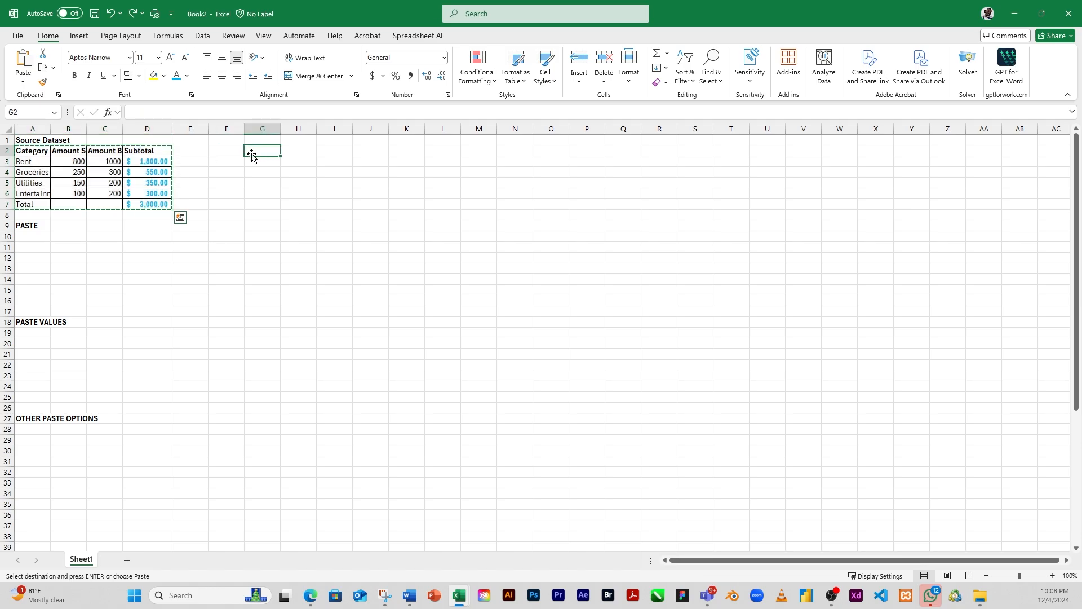
pyautogui.click(23, 61)
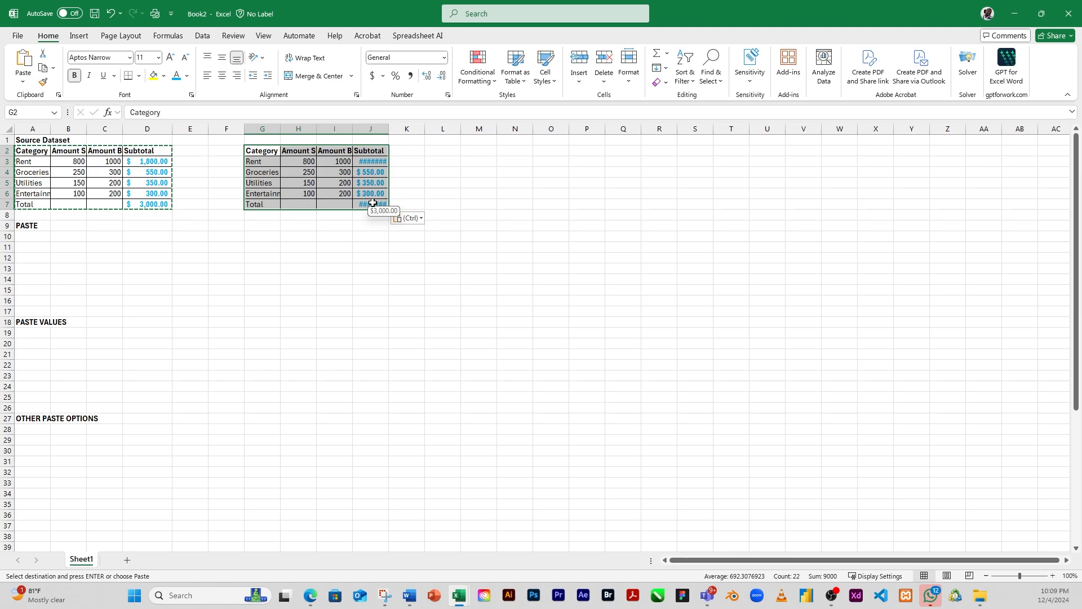
pyautogui.click(319, 174)
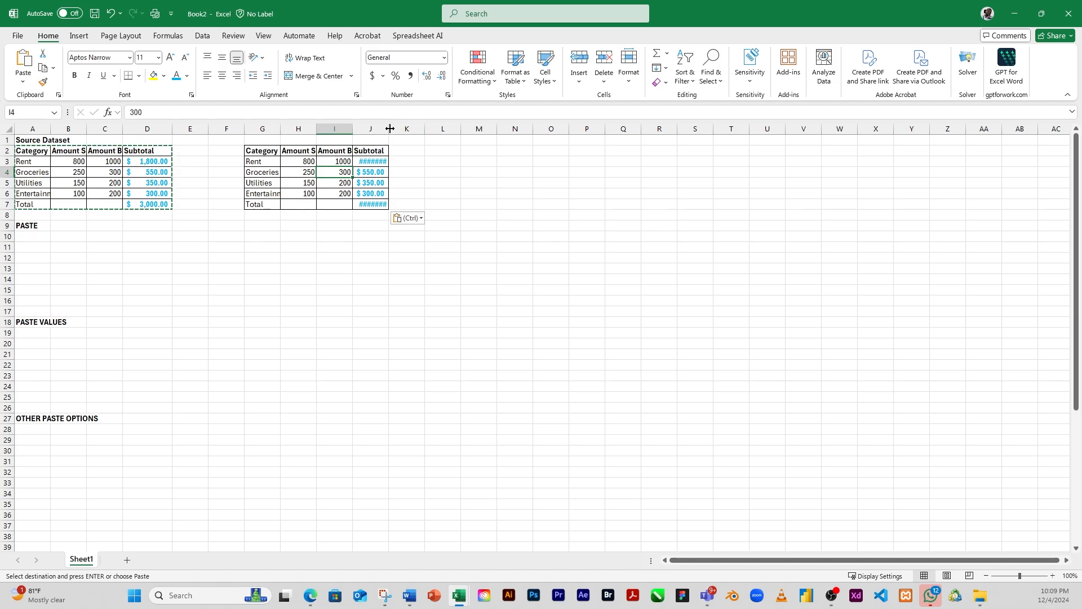
pyautogui.moveTo(389, 129); pyautogui.dragTo(402, 129)
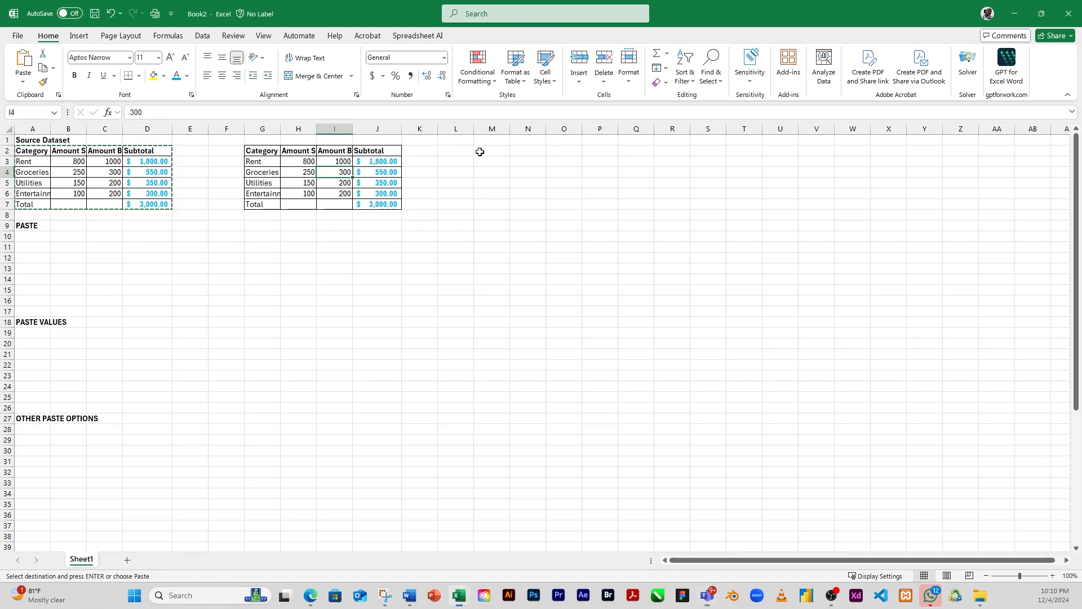
# Step: Paste the copied table at cell L2 with the standard Paste option
pyautogui.click(460, 151)
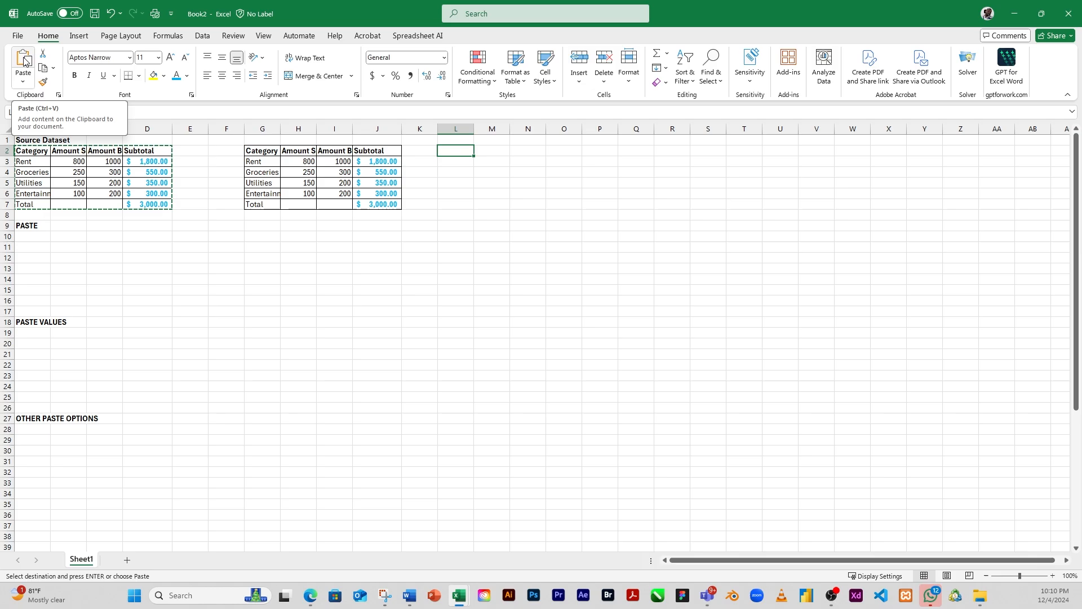
pyautogui.click(23, 85)
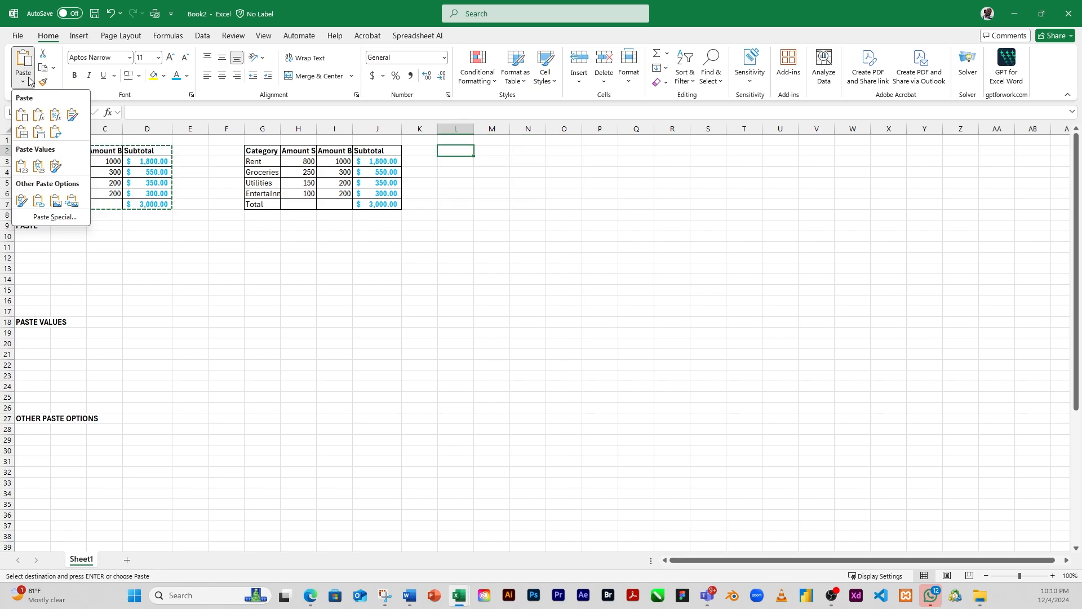
pyautogui.click(20, 117)
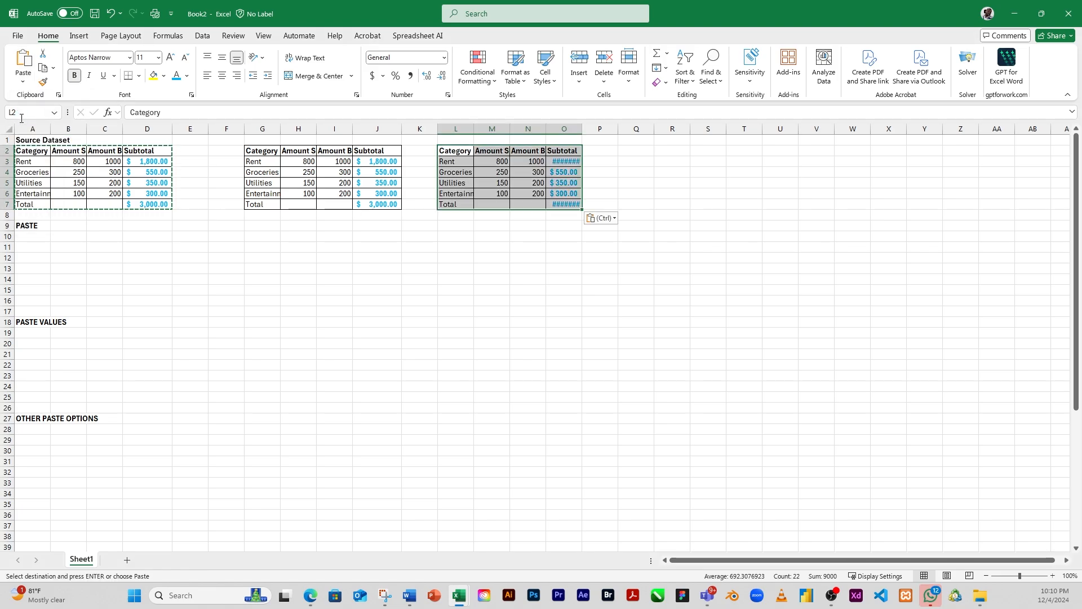
# Step: Paste the copied table at cell Q2 with the Formulas option and check the formulas in its Subtotal column
pyautogui.click(637, 152)
pyautogui.click(22, 84)
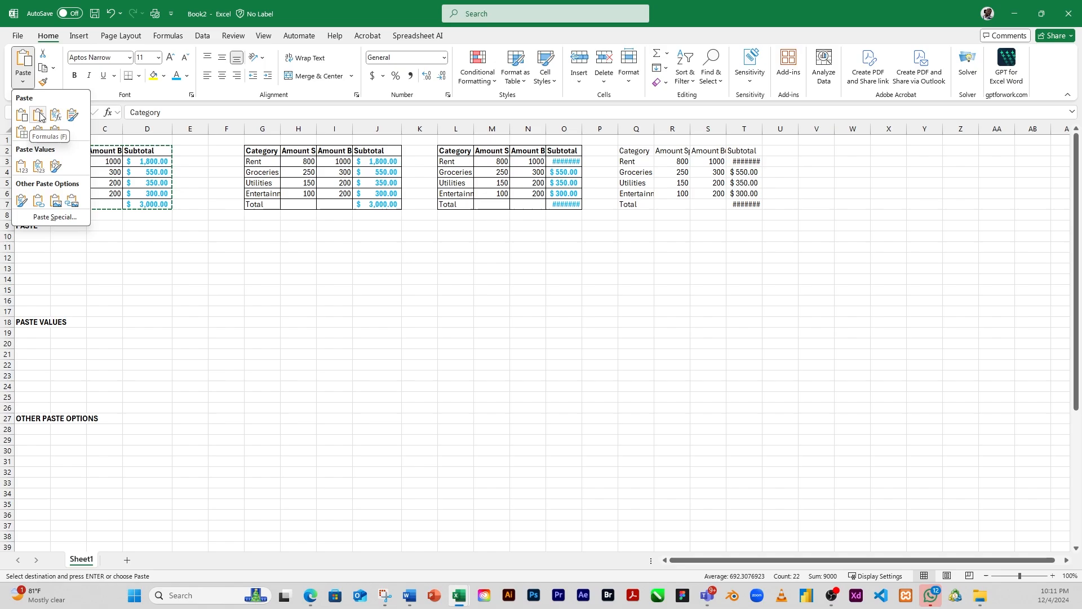
pyautogui.click(40, 116)
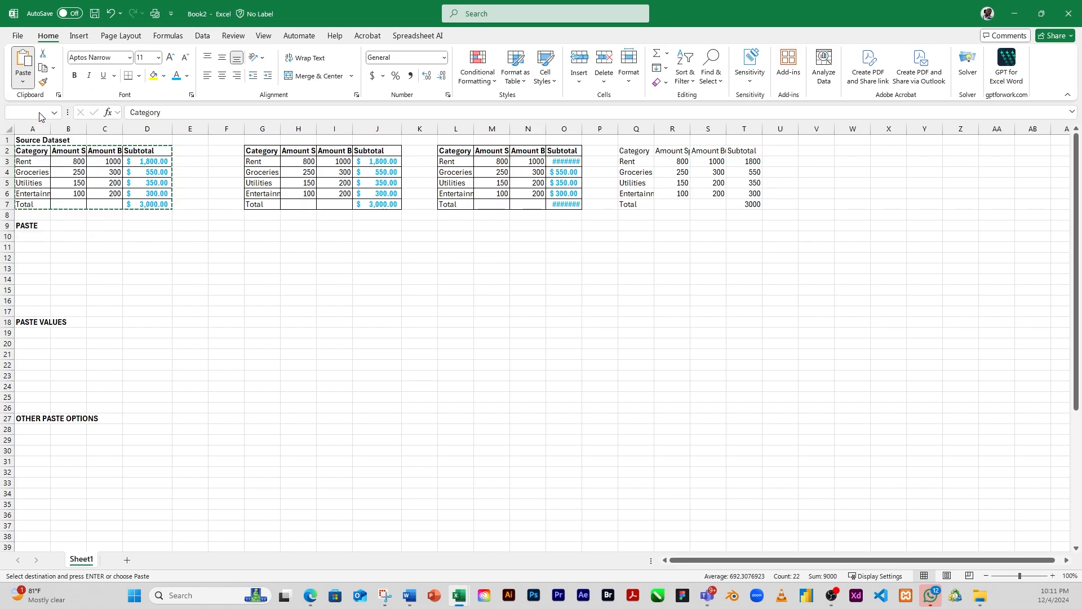
pyautogui.click(731, 173)
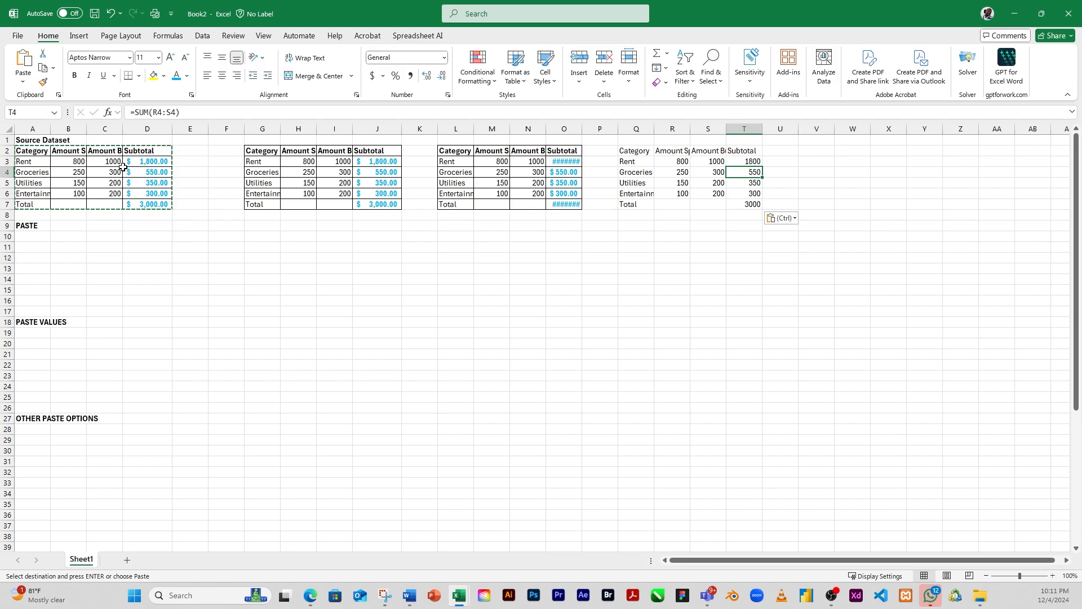
pyautogui.click(751, 160)
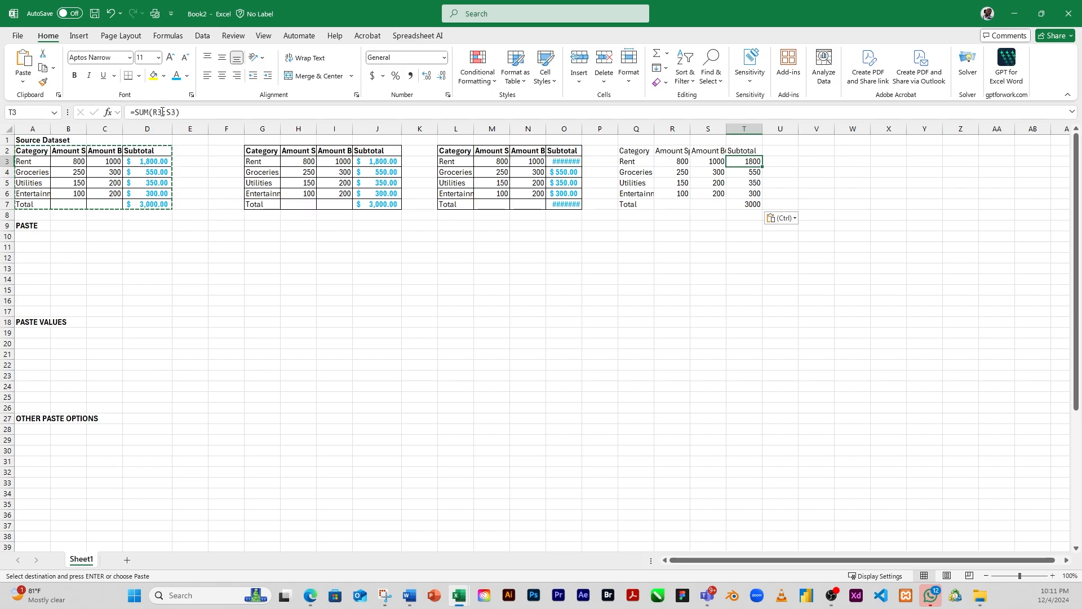
pyautogui.click(745, 172)
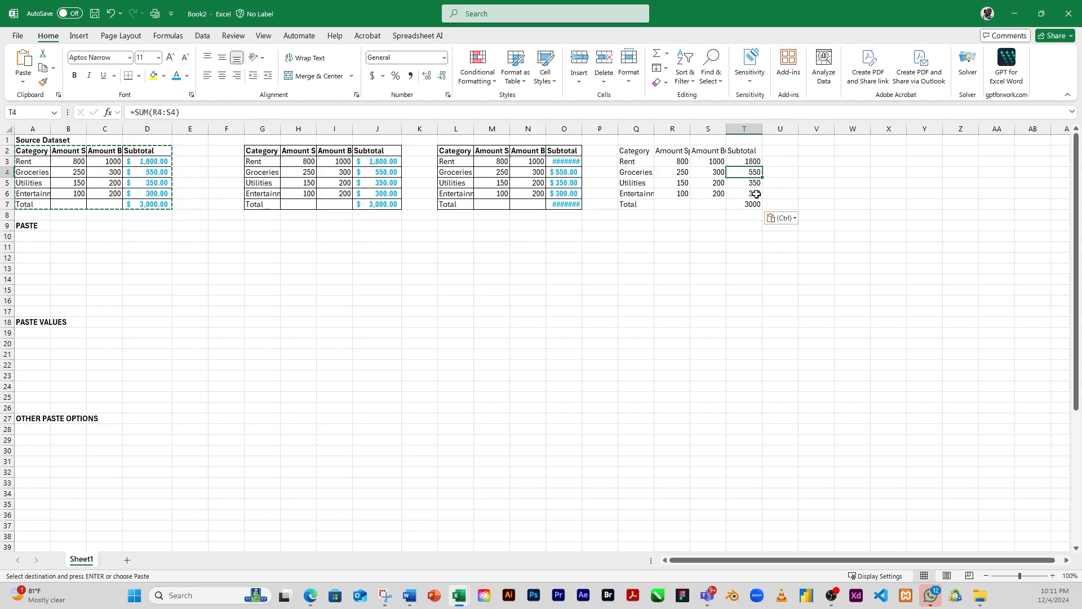
pyautogui.click(749, 184)
pyautogui.click(747, 206)
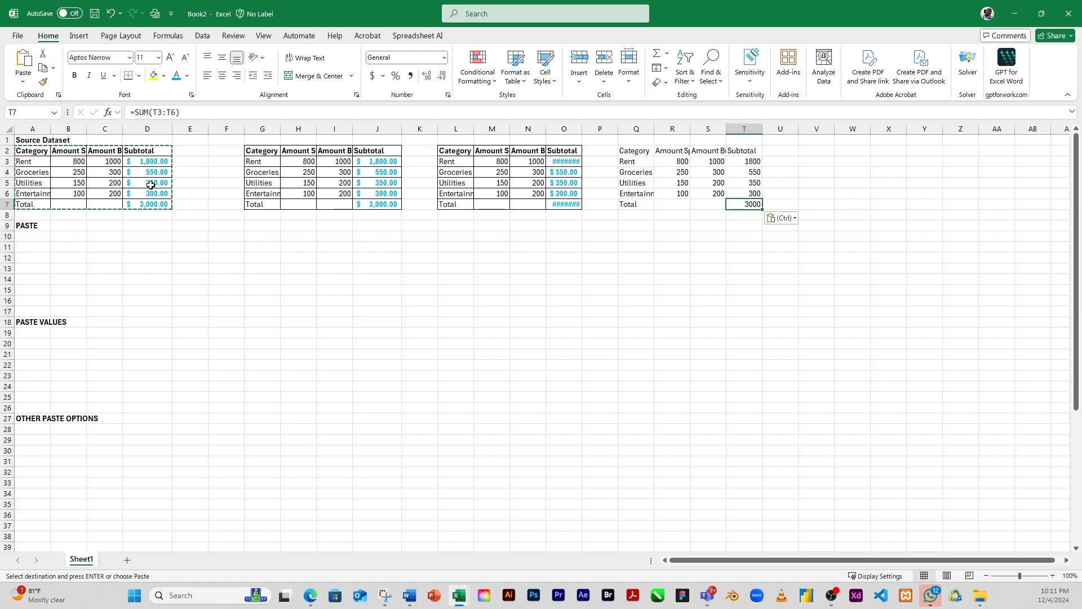
# Step: Paste the copied table at cell V2 with the Formulas & Number Formatting option
pyautogui.click(811, 152)
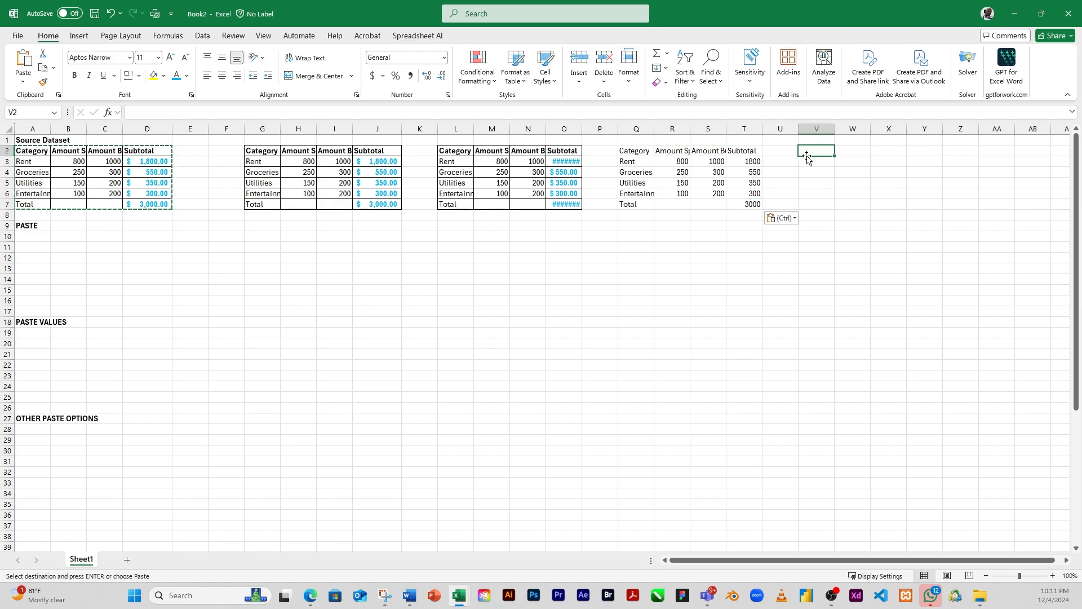
pyautogui.click(22, 85)
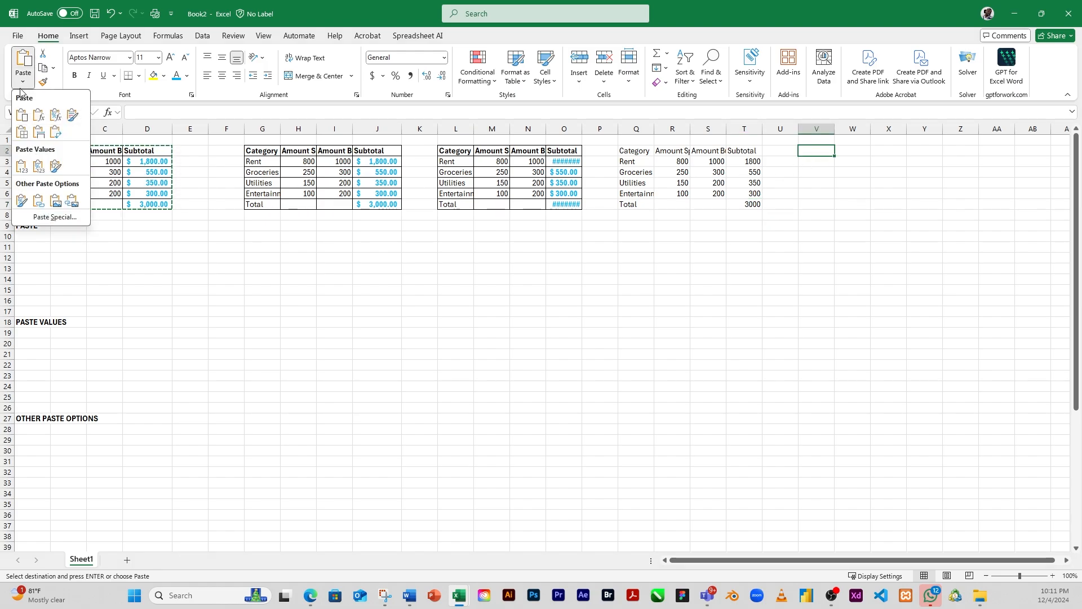
pyautogui.click(54, 117)
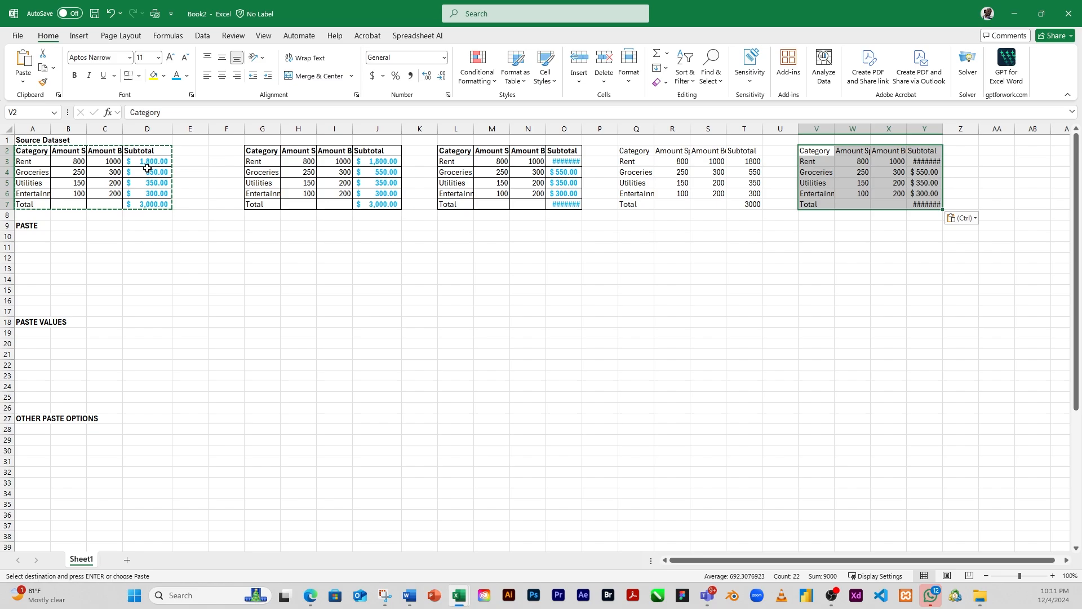
# Step: Check whether cells Y4, X3 and Y5 of the table pasted at V2 hold formulas or plain values
pyautogui.click(924, 173)
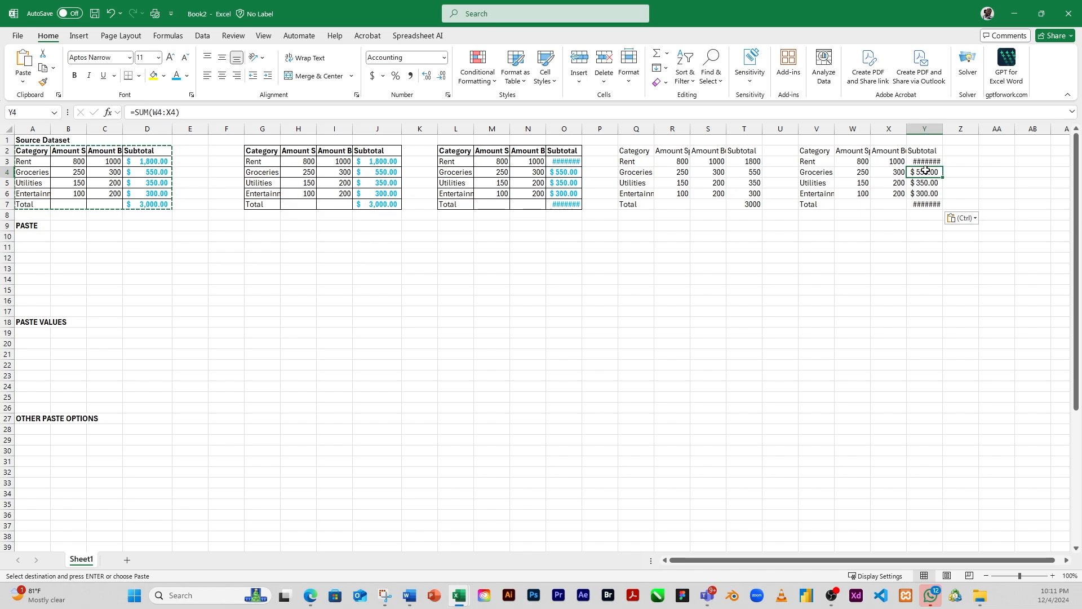
pyautogui.click(893, 164)
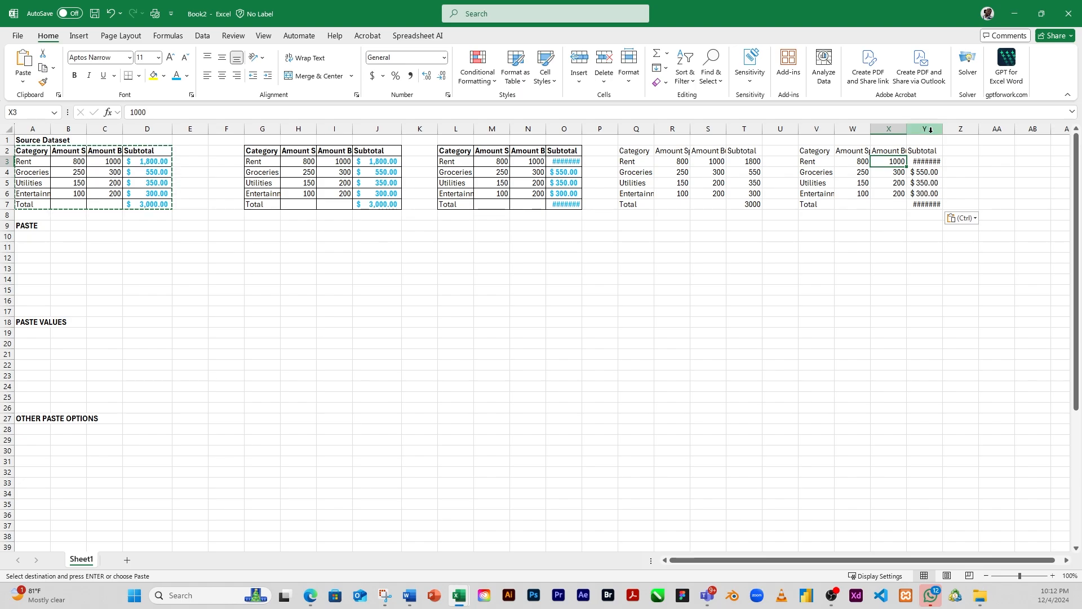
pyautogui.click(926, 183)
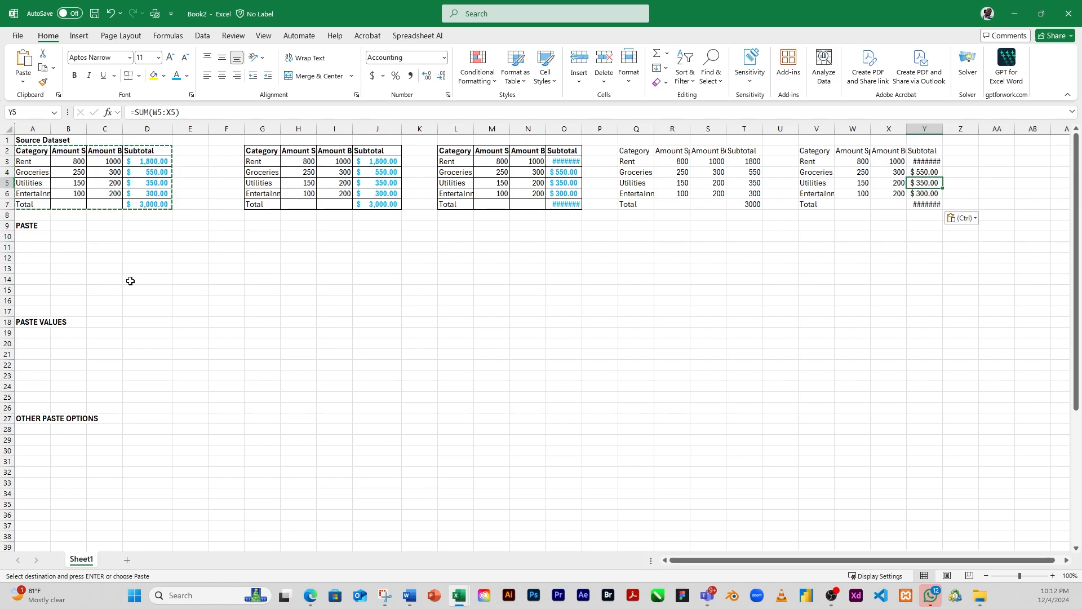
# Step: Paste the copied table at cell A10 under the PASTE heading with the Keep Source Formatting option
pyautogui.click(37, 237)
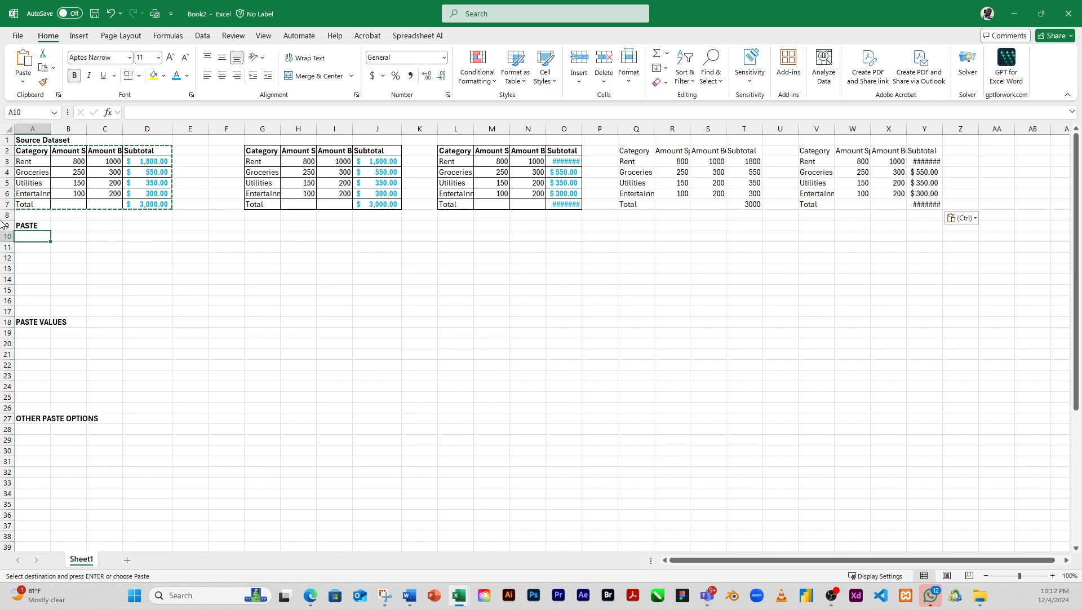
pyautogui.click(26, 226)
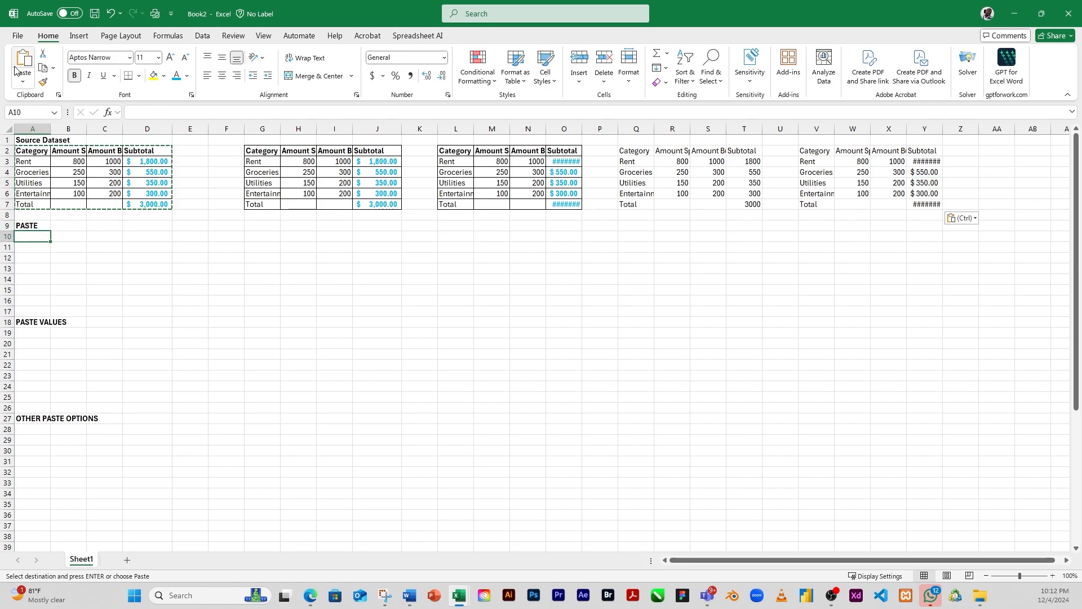
pyautogui.click(24, 81)
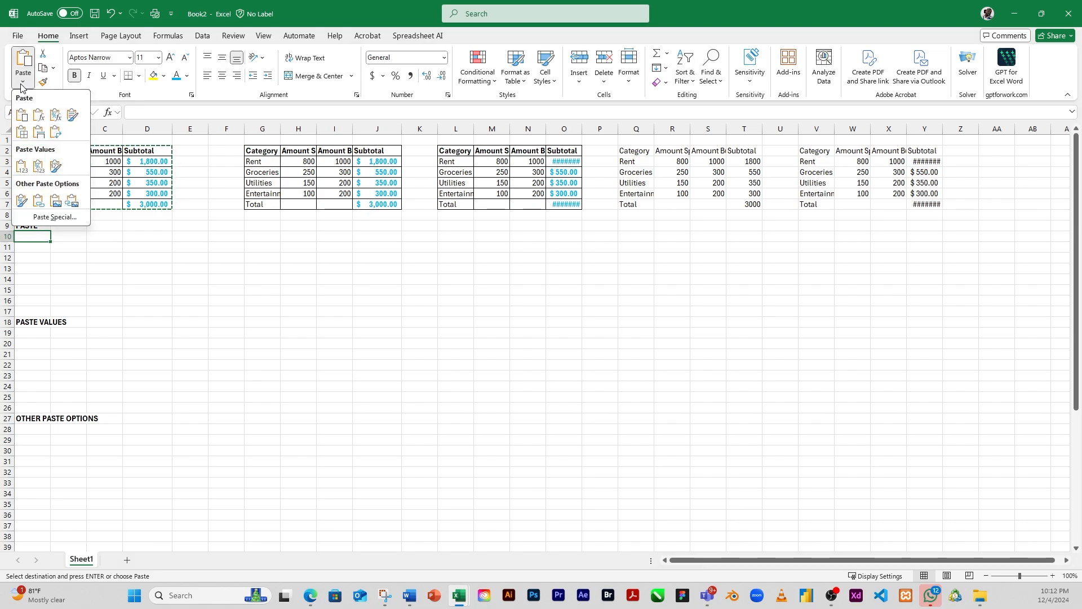
pyautogui.click(72, 116)
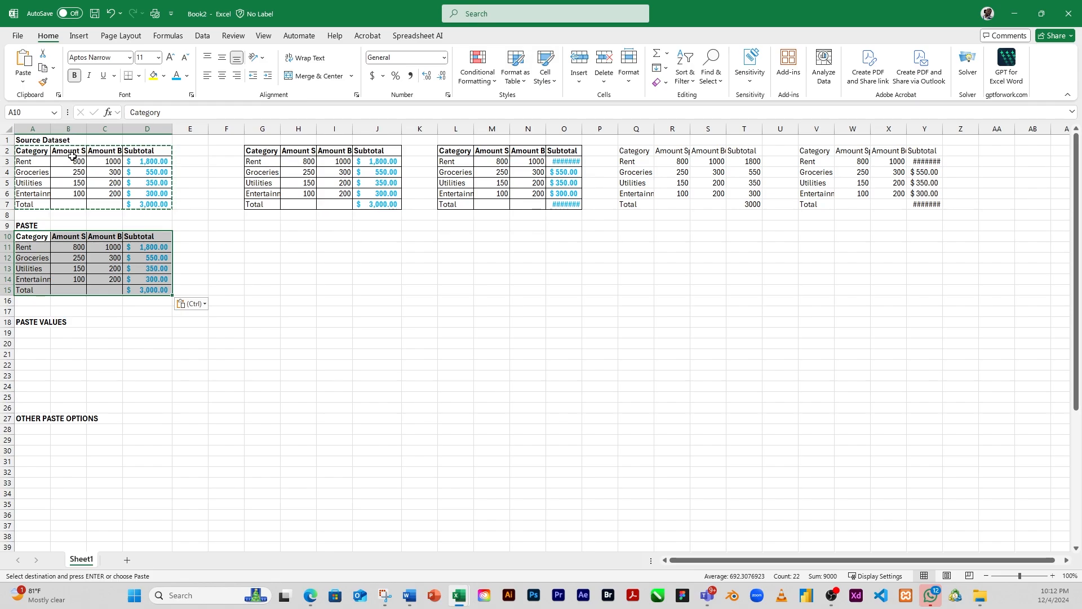
pyautogui.click(68, 236)
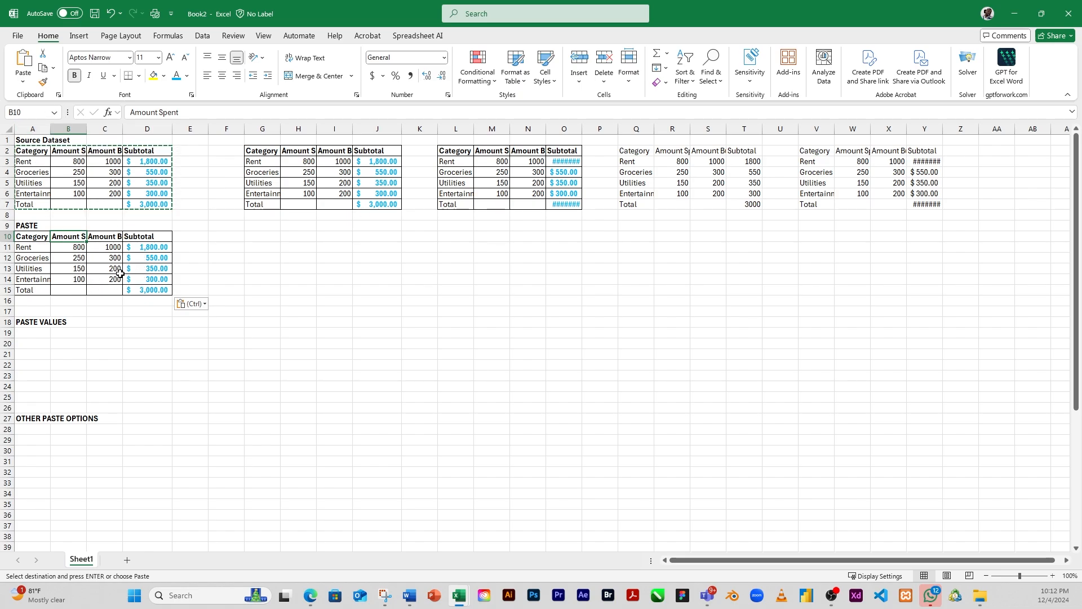
# Step: Paste the copied table at cell G10 with the No Borders option
pyautogui.click(248, 236)
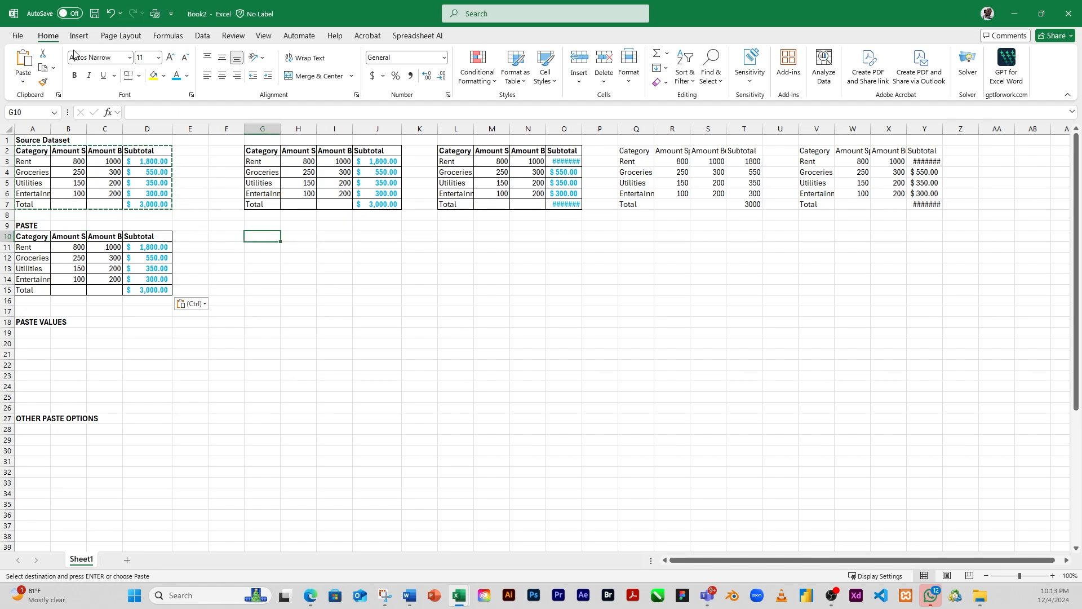
pyautogui.click(23, 83)
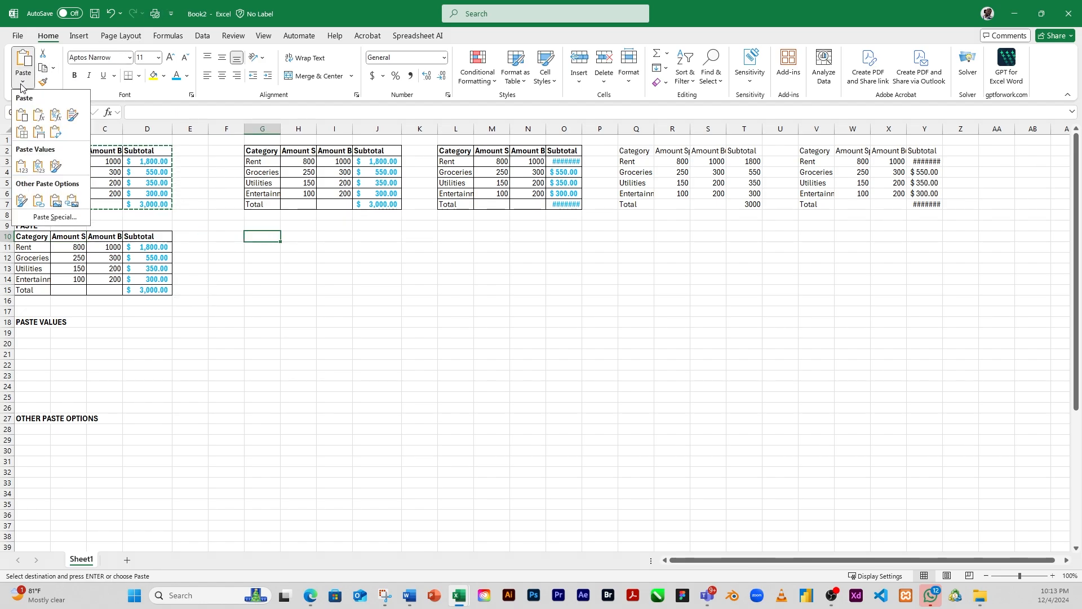
pyautogui.click(22, 135)
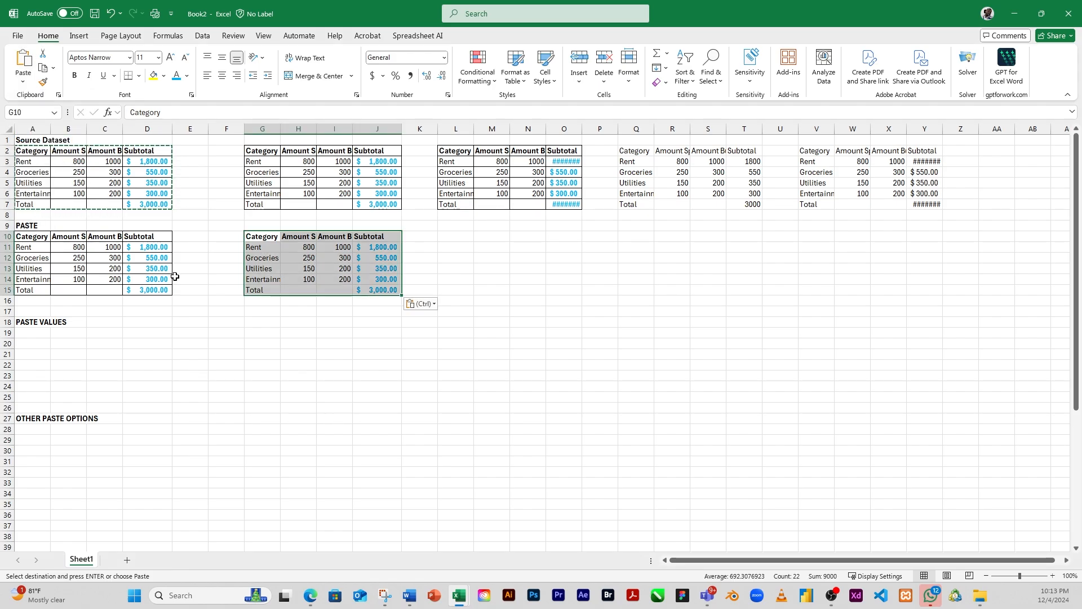
pyautogui.click(23, 82)
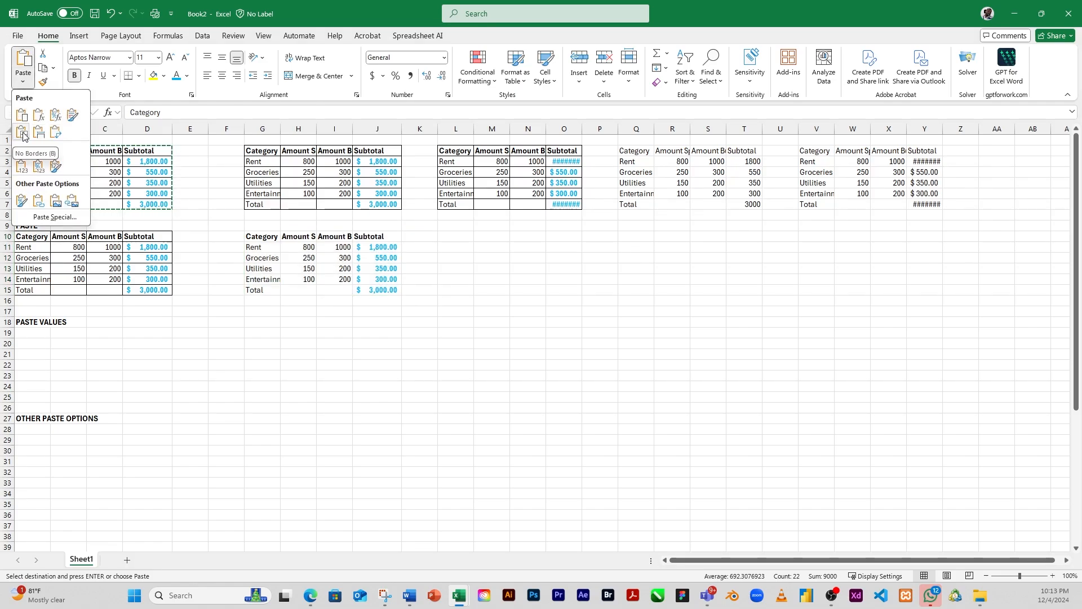
pyautogui.click(23, 136)
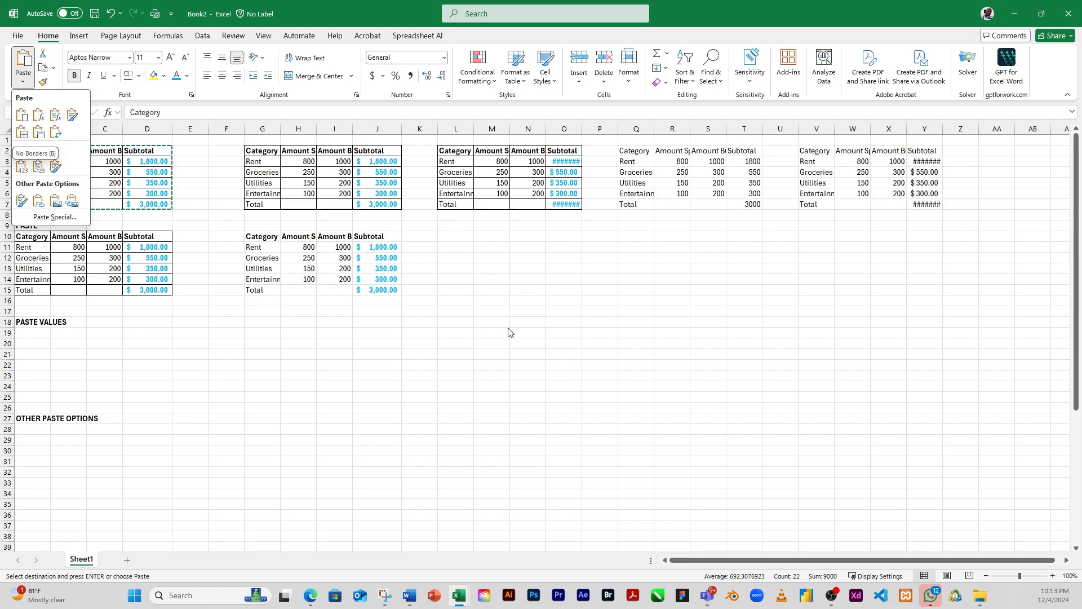
# Step: Paste the copied table at cell L10 with the Keep Source Column Widths option
pyautogui.click(456, 237)
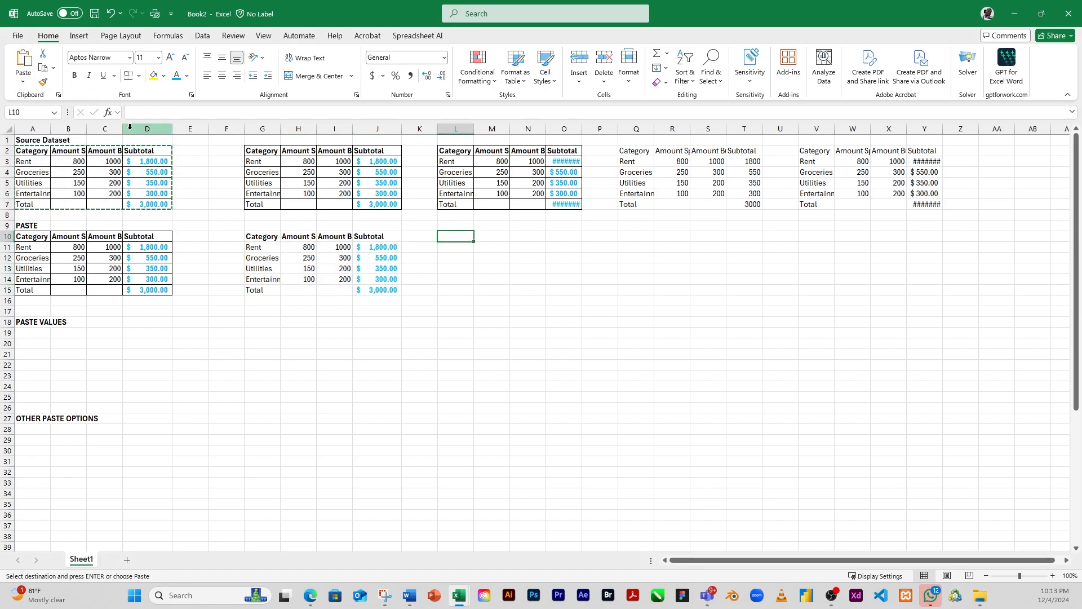
pyautogui.click(23, 86)
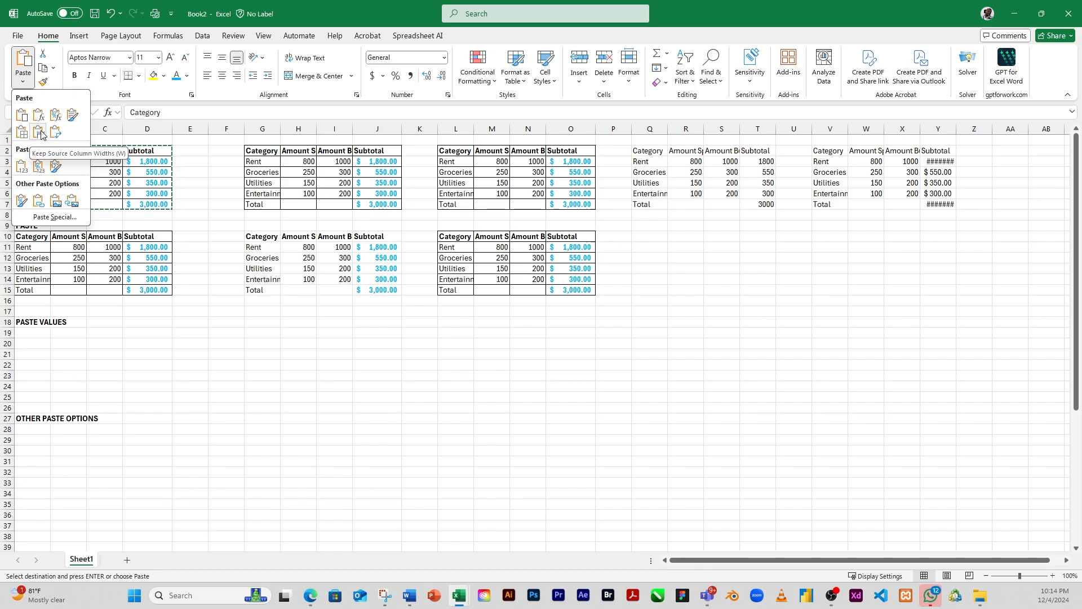
pyautogui.click(40, 134)
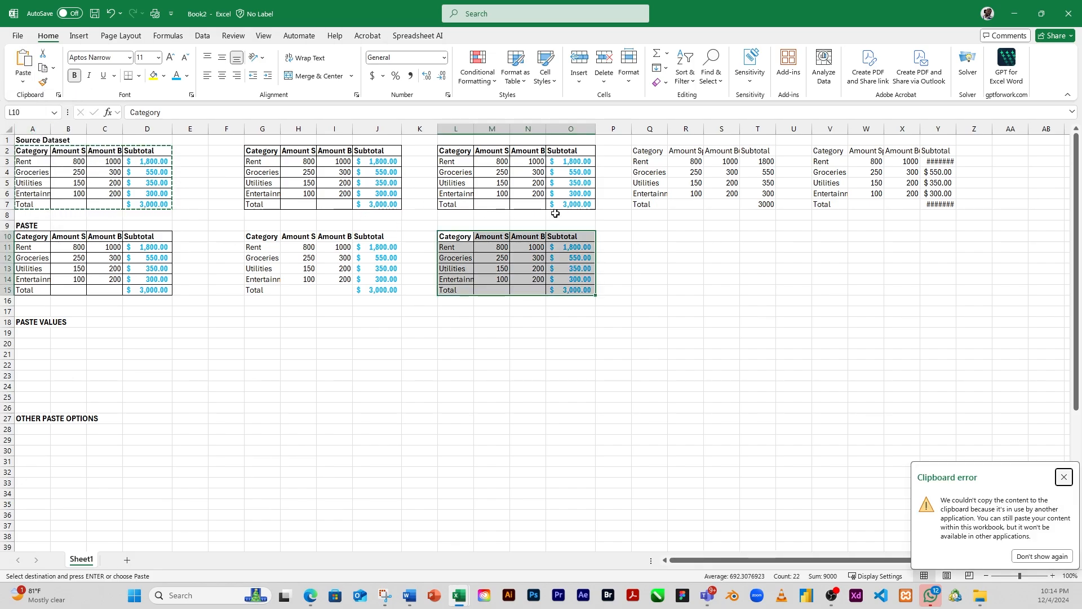
# Step: Paste the copied table at cell Q10 with the Transpose option, swapping its rows and columns
pyautogui.moveTo(648, 225); pyautogui.dragTo(646, 239)
pyautogui.click(647, 237)
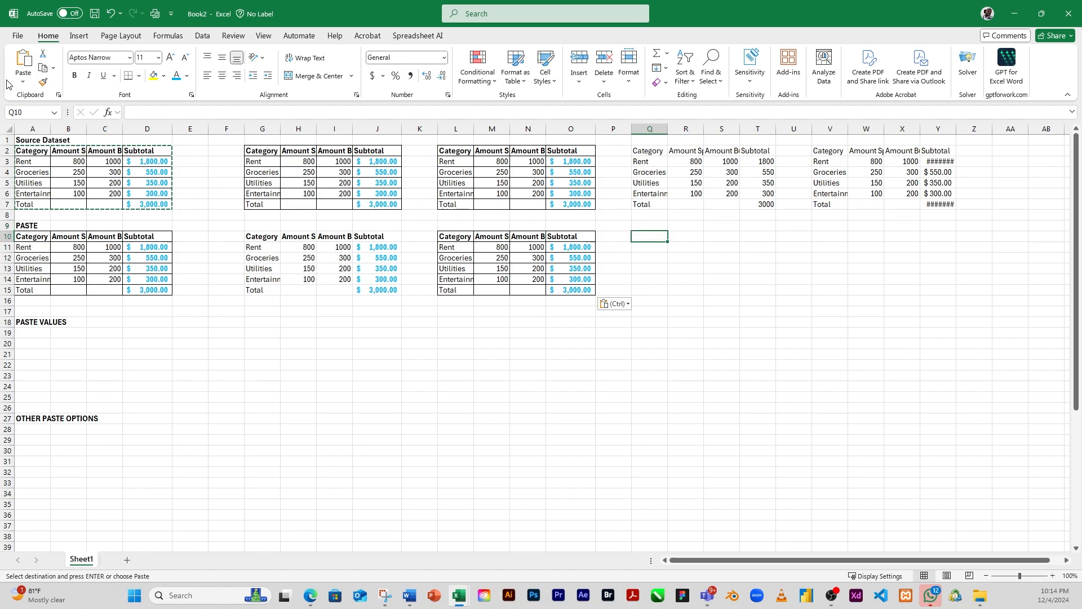
pyautogui.click(23, 81)
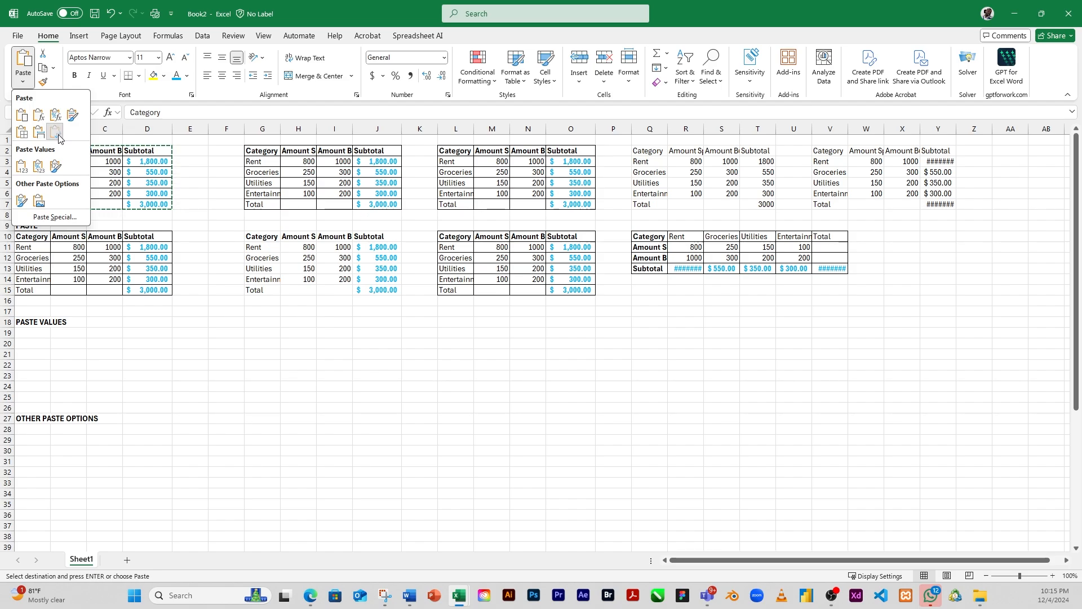
pyautogui.click(55, 133)
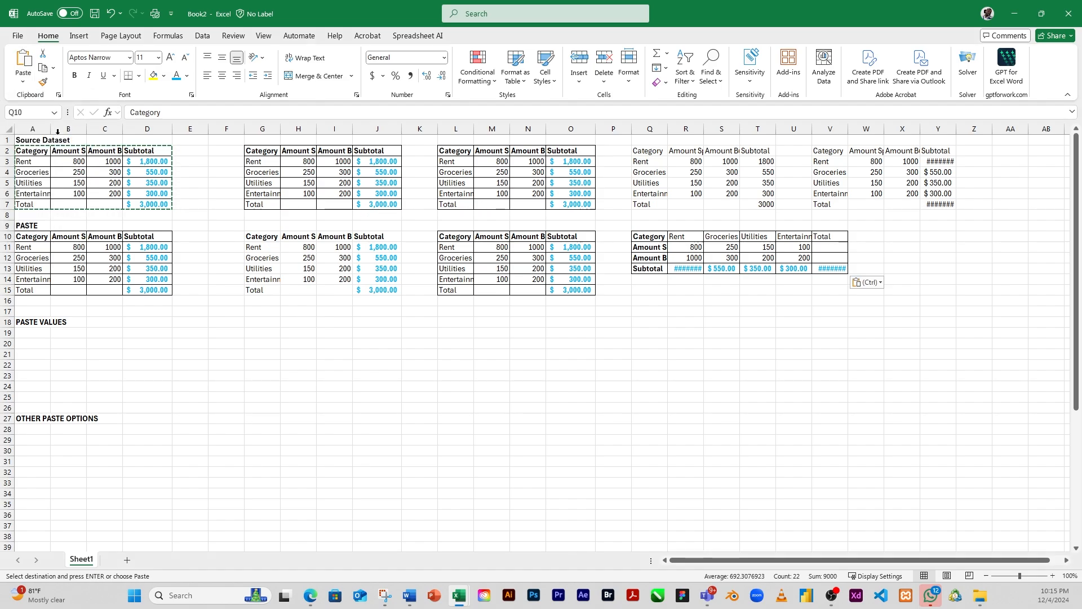
pyautogui.click(682, 248)
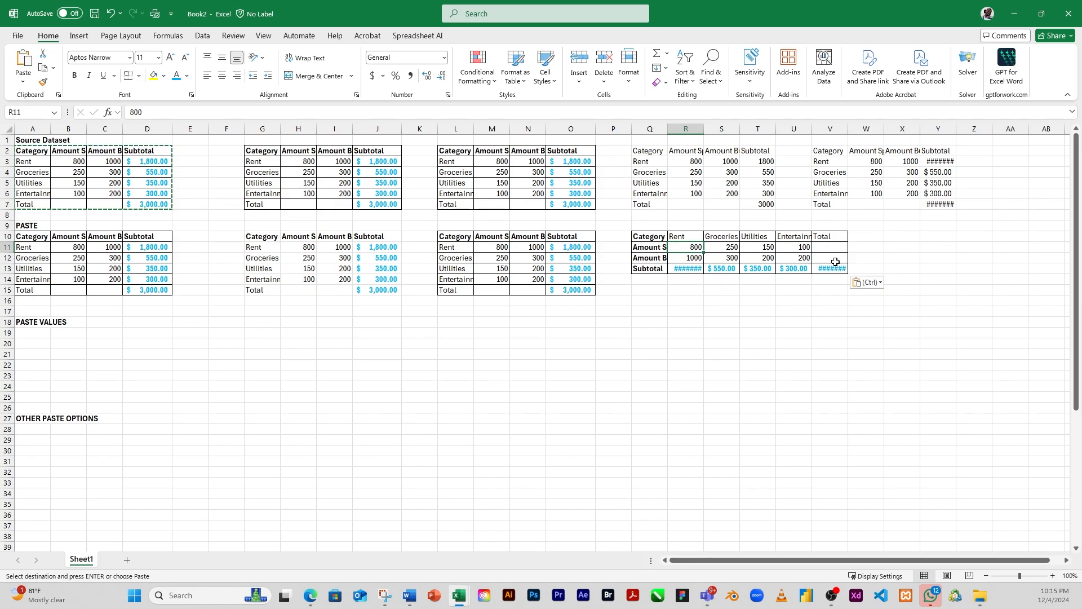
# Step: Paste the copied table at cell X10 with the Values option
pyautogui.click(23, 82)
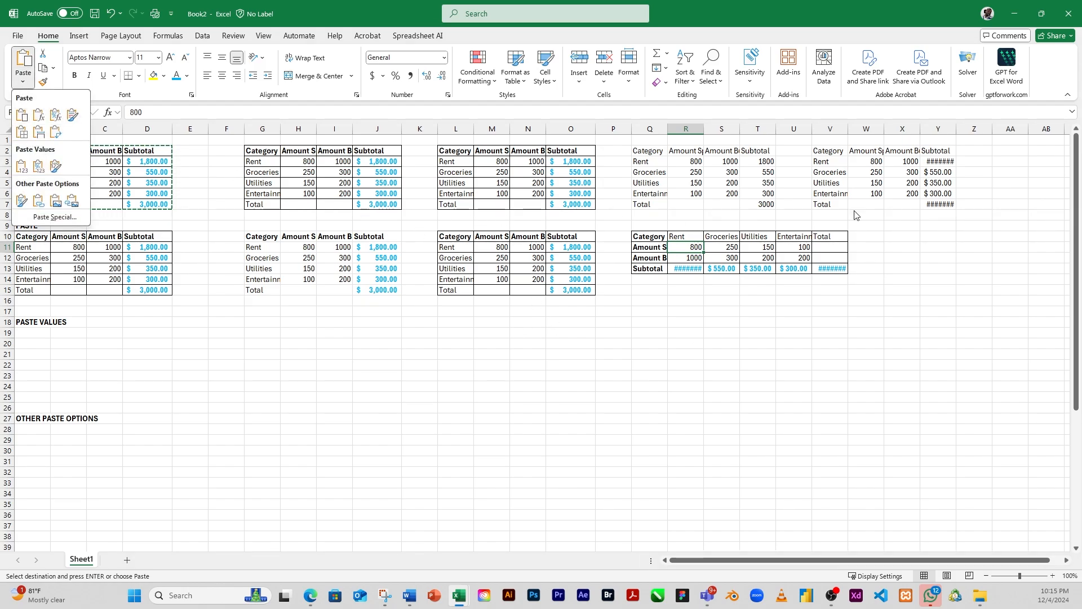
pyautogui.click(902, 279)
pyautogui.click(901, 238)
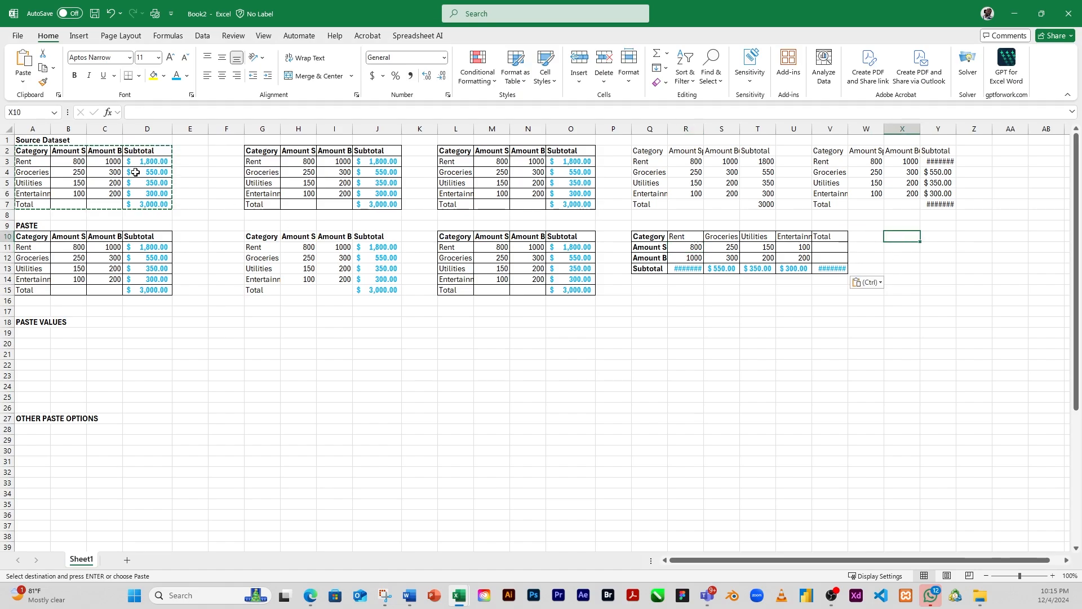
pyautogui.click(23, 81)
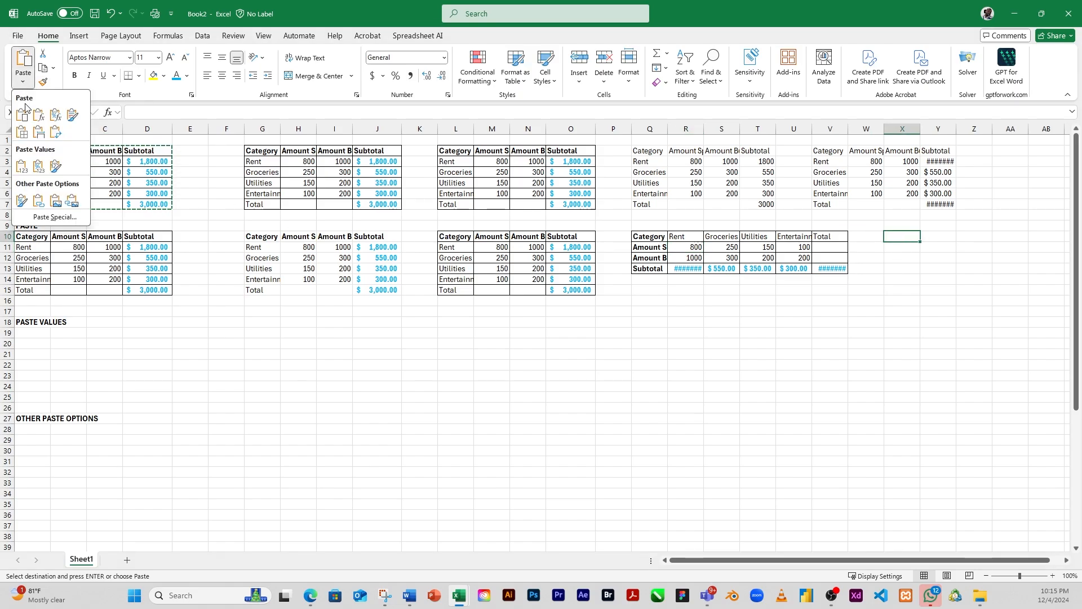
pyautogui.click(21, 166)
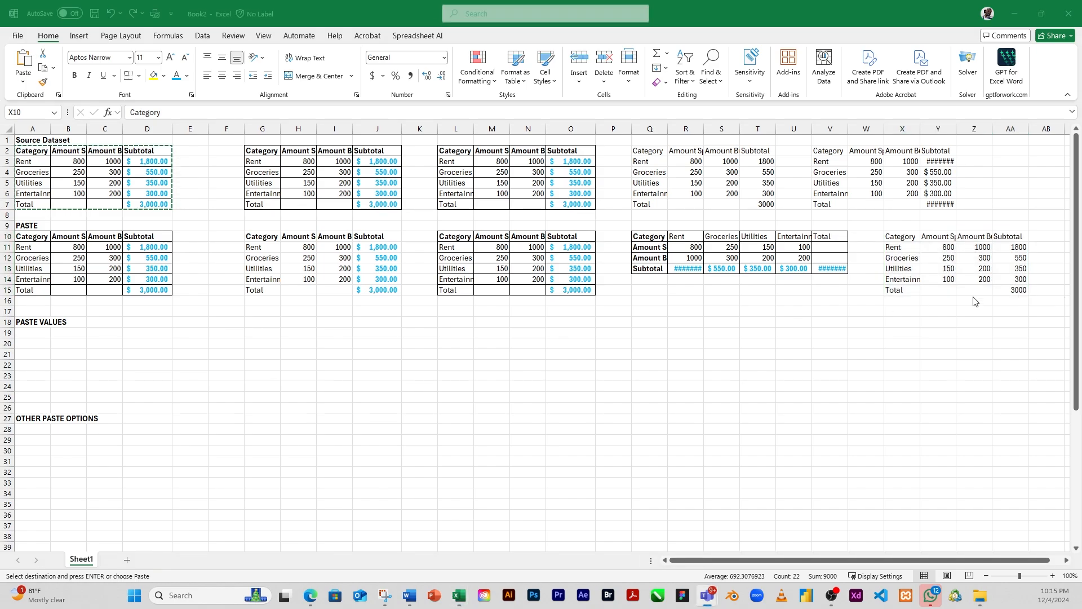
# Step: Examine the Subtotal cells and neighbouring amounts of the table pasted at X10 for formulas
pyautogui.click(1013, 257)
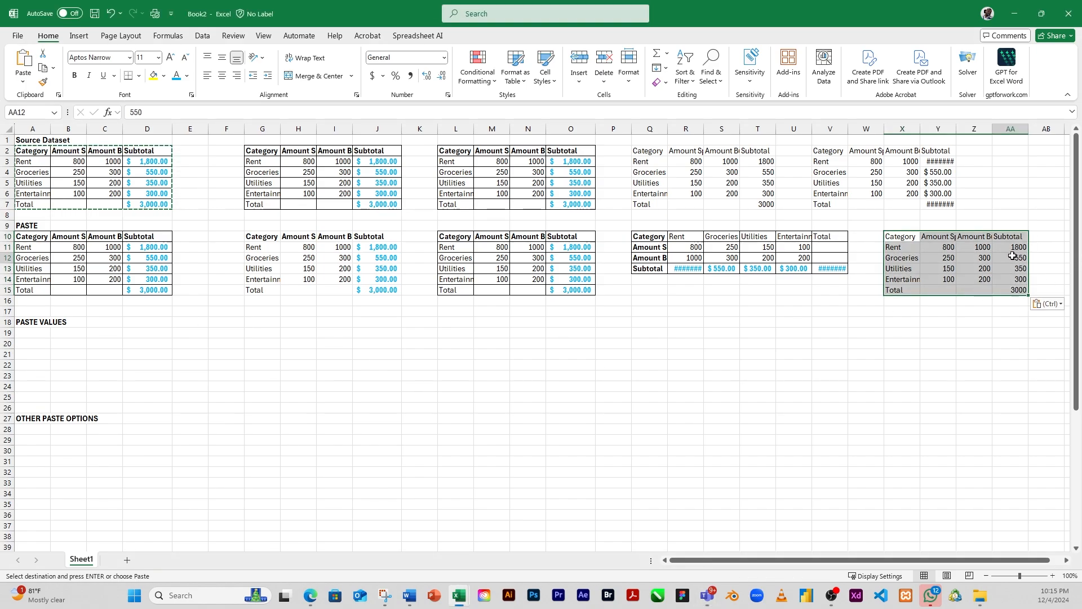
pyautogui.click(1011, 280)
pyautogui.click(1018, 289)
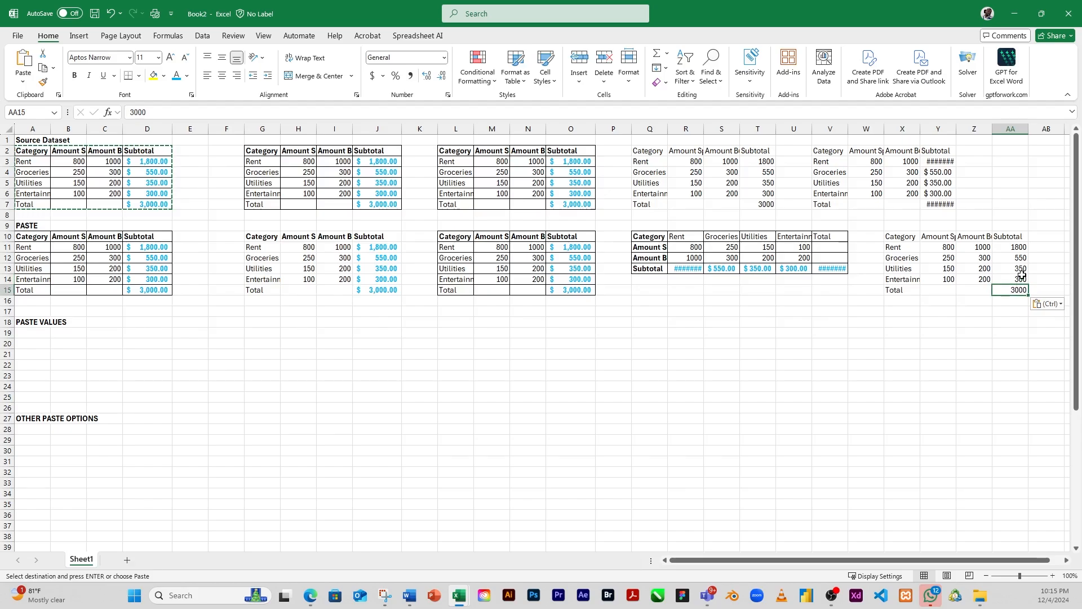
pyautogui.click(1022, 273)
pyautogui.click(1019, 280)
pyautogui.click(1020, 259)
pyautogui.click(1021, 248)
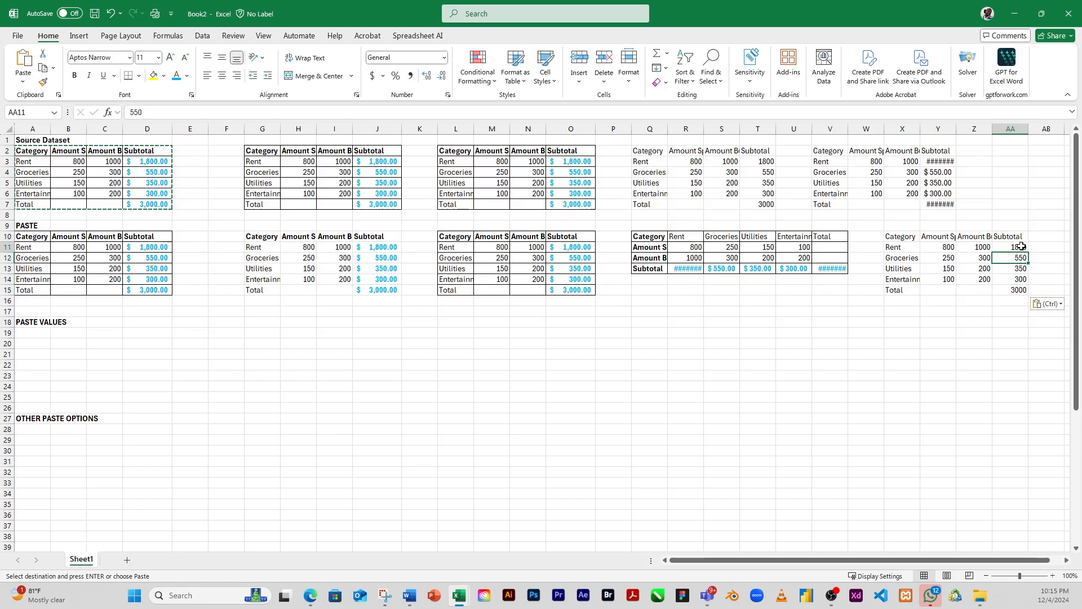
pyautogui.click(982, 250)
pyautogui.click(983, 260)
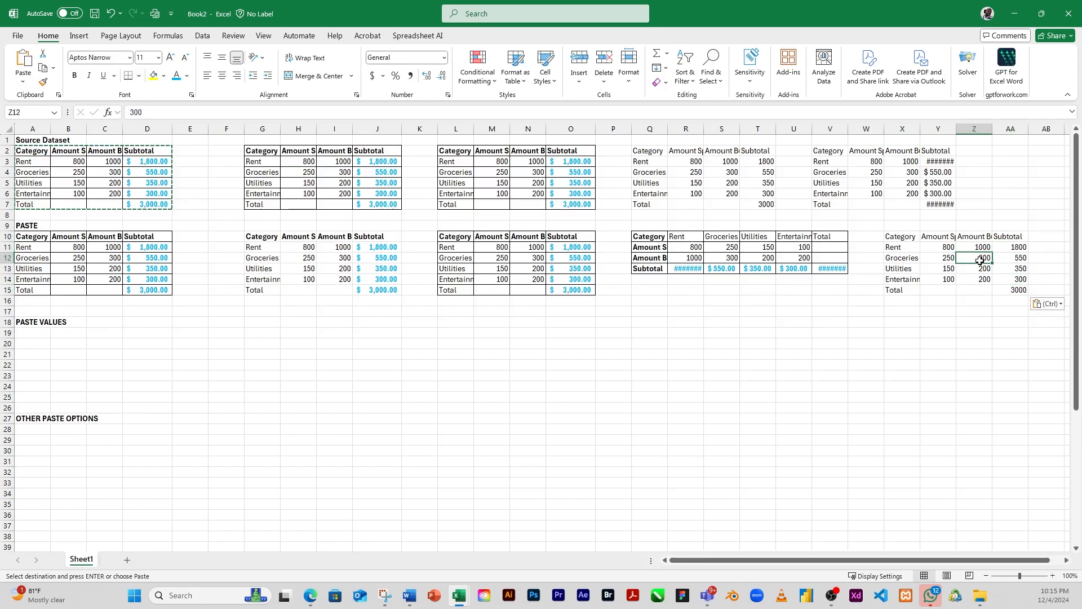
pyautogui.click(1018, 248)
pyautogui.click(1019, 259)
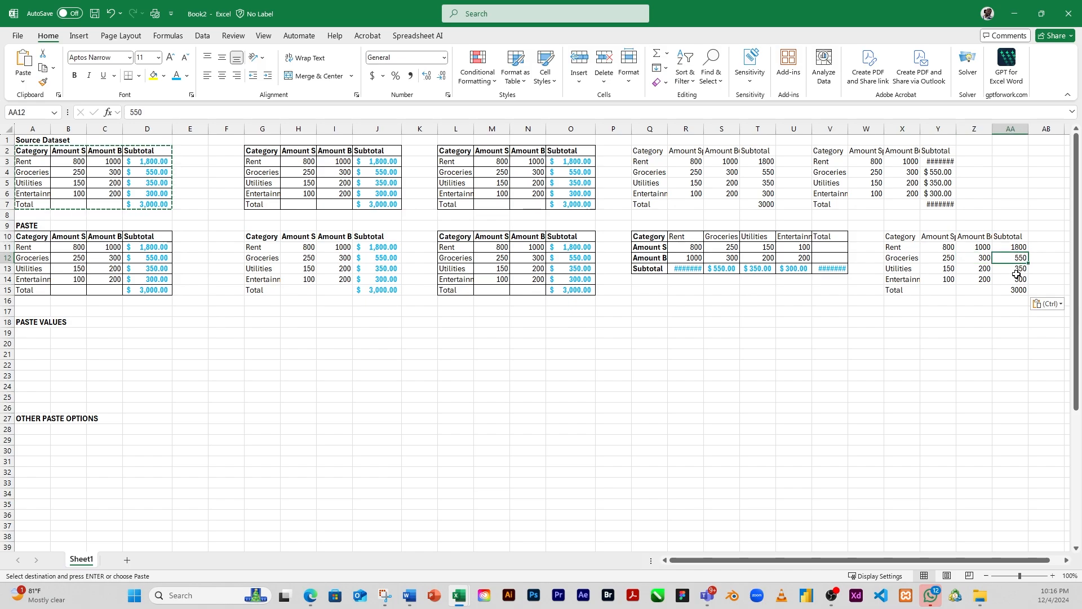
pyautogui.click(1019, 279)
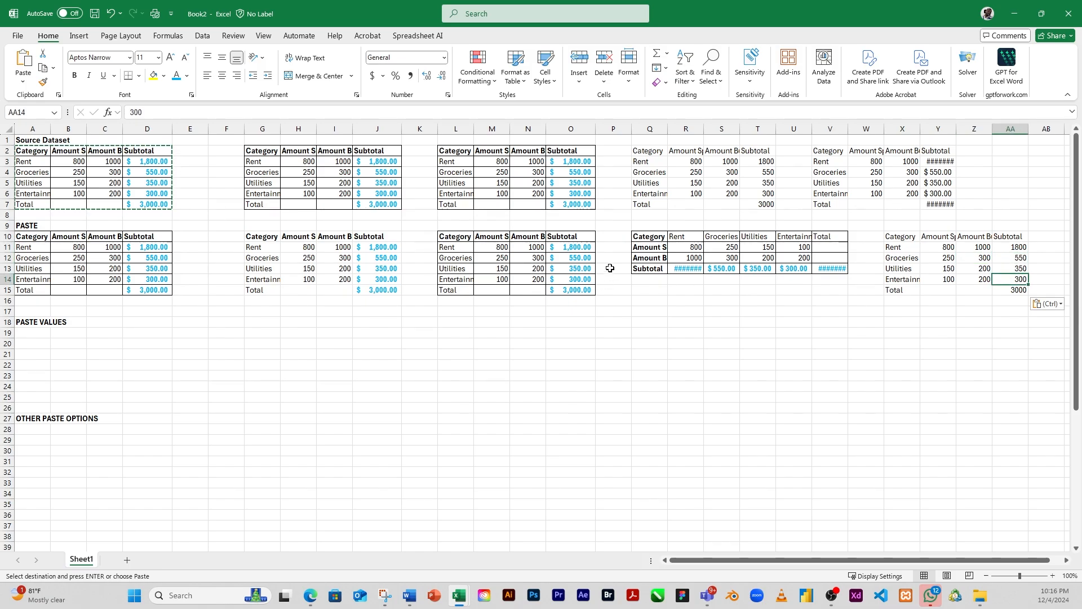
# Step: Compare the content of Subtotal cell O12 with the Subtotal cells AA11 to AA15 of the values-only table
pyautogui.click(576, 258)
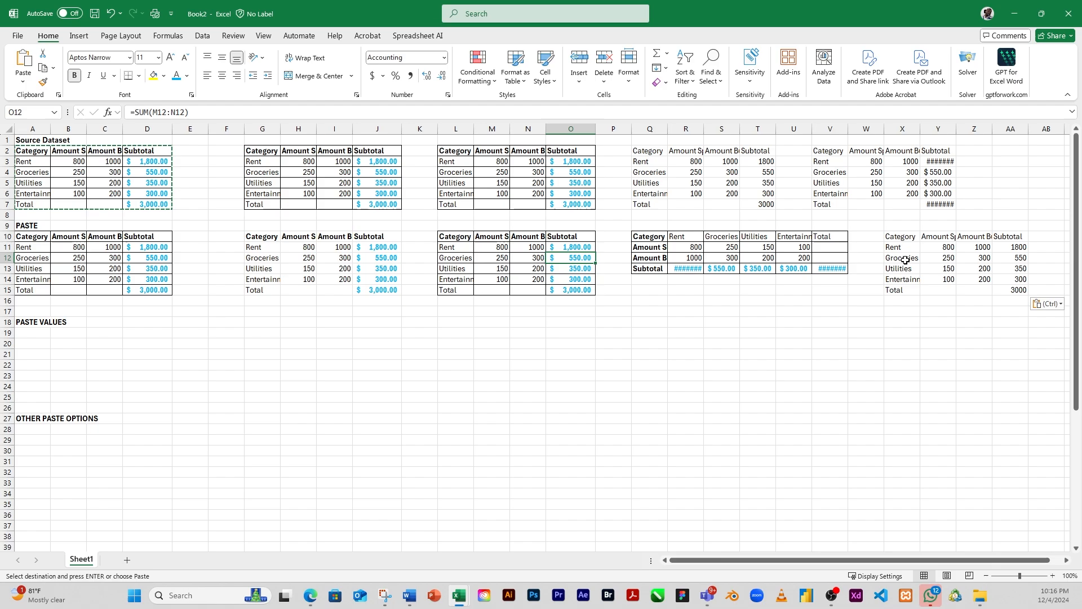
pyautogui.click(1018, 248)
pyautogui.click(1014, 258)
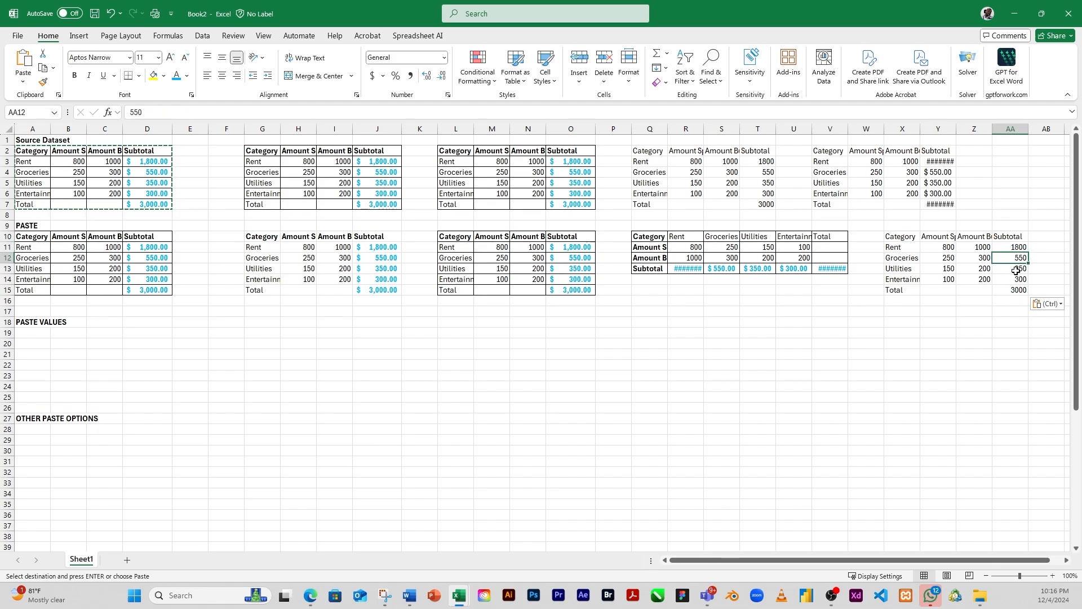
pyautogui.click(1014, 270)
pyautogui.click(1015, 281)
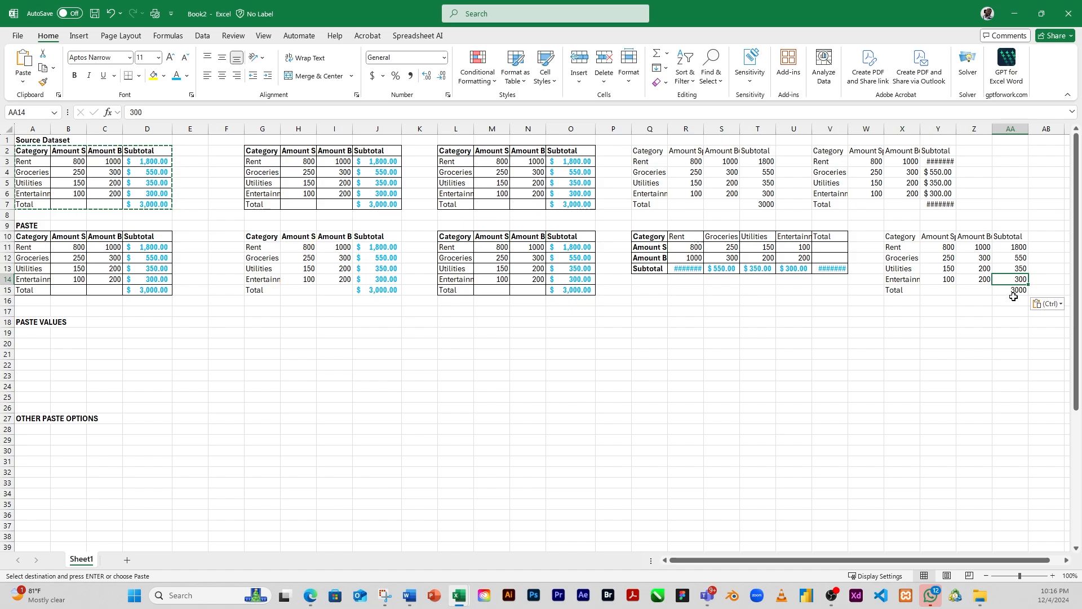
pyautogui.click(1013, 297)
pyautogui.click(1021, 290)
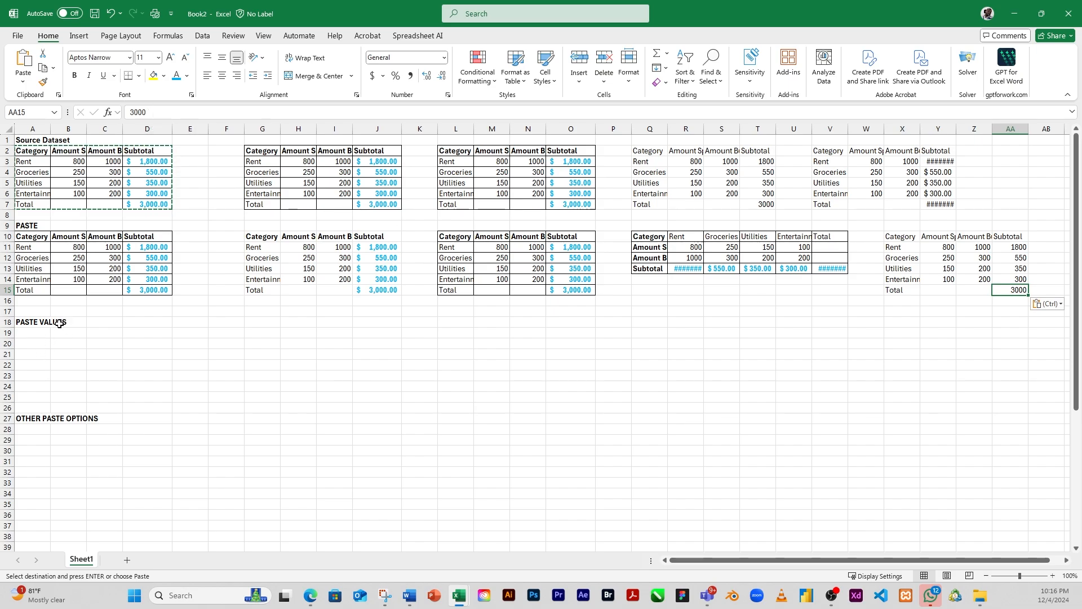
pyautogui.click(25, 324)
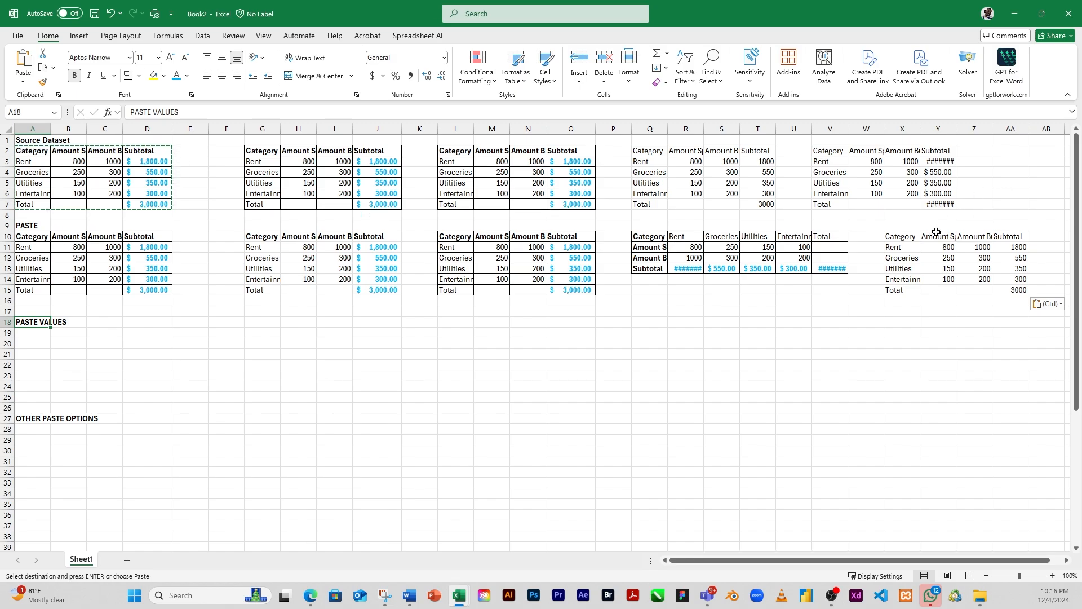
# Step: Move the values-only table from X10:AA15 to cell A19 under the PASTE VALUES heading
pyautogui.moveTo(898, 239); pyautogui.dragTo(1014, 289)
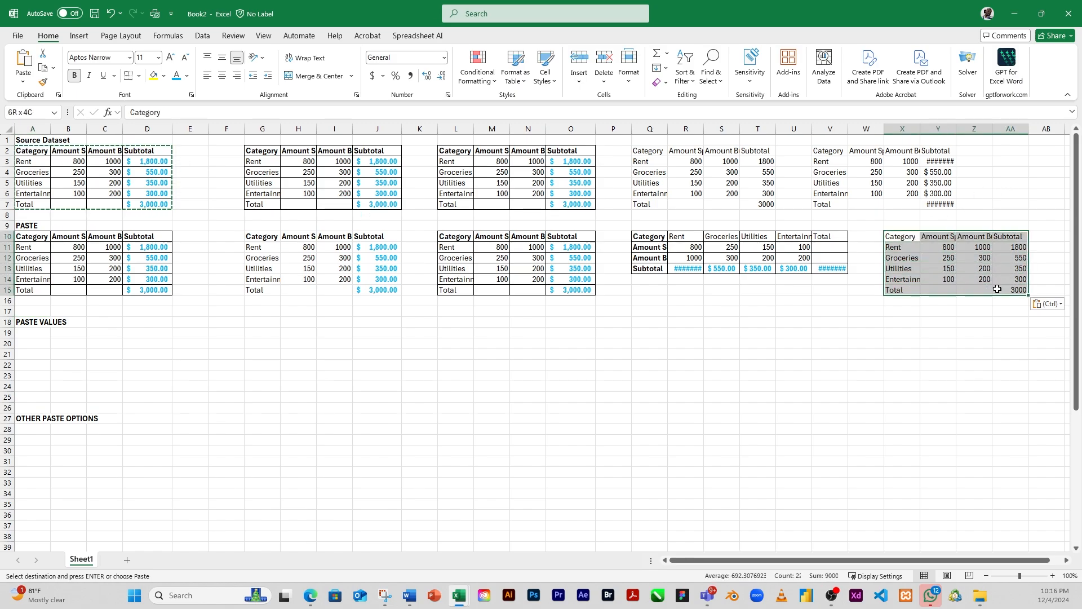
pyautogui.moveTo(908, 238); pyautogui.dragTo(46, 334)
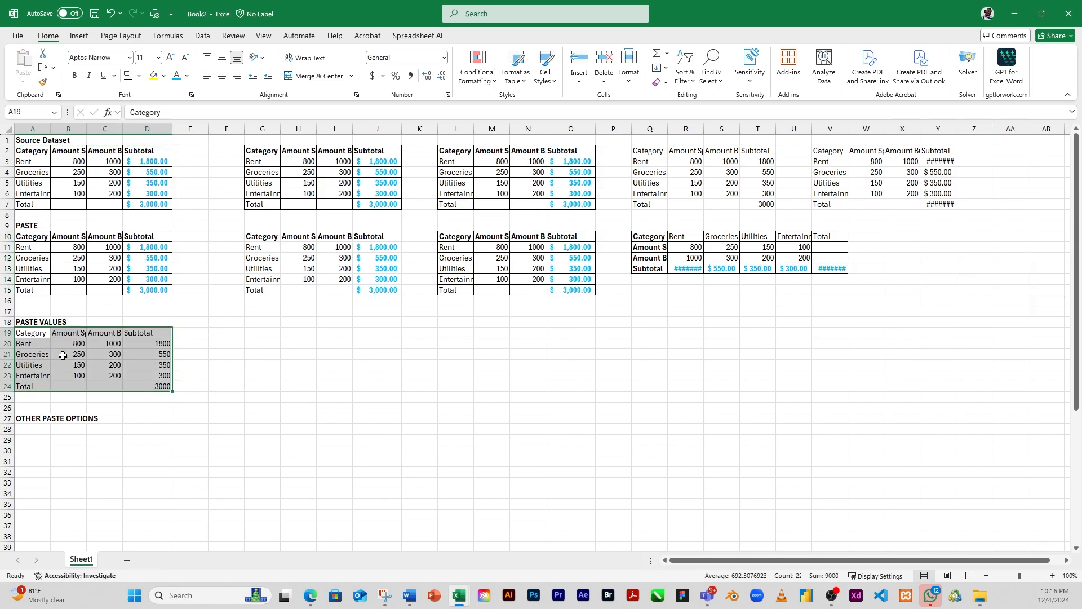
# Step: Copy the source table A2:D7 and paste it at cell G19 with the Values & Number Formatting option
pyautogui.click(249, 334)
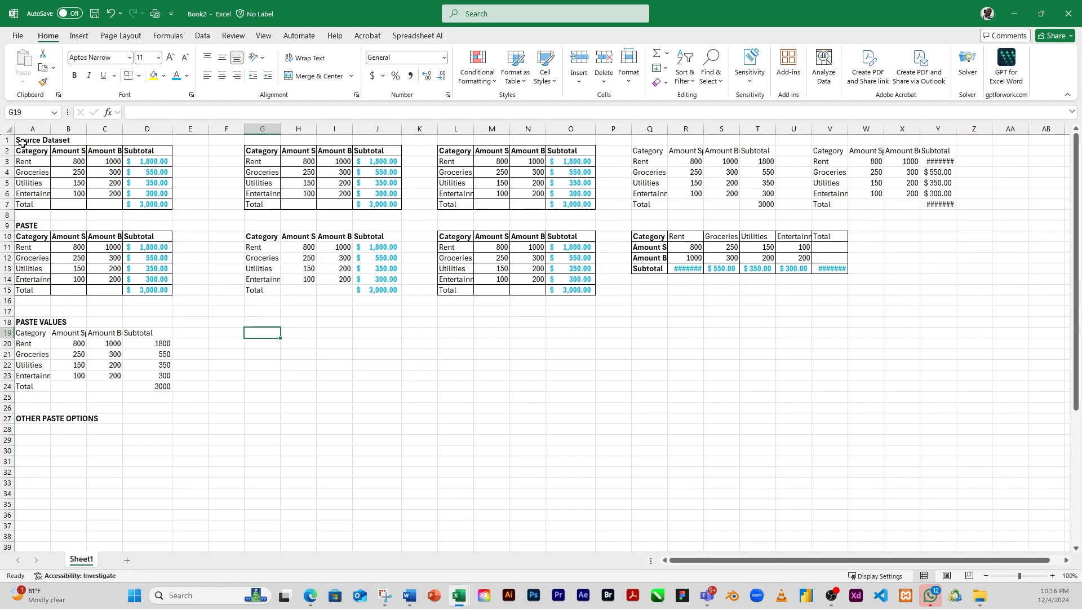
pyautogui.moveTo(20, 151); pyautogui.dragTo(156, 204)
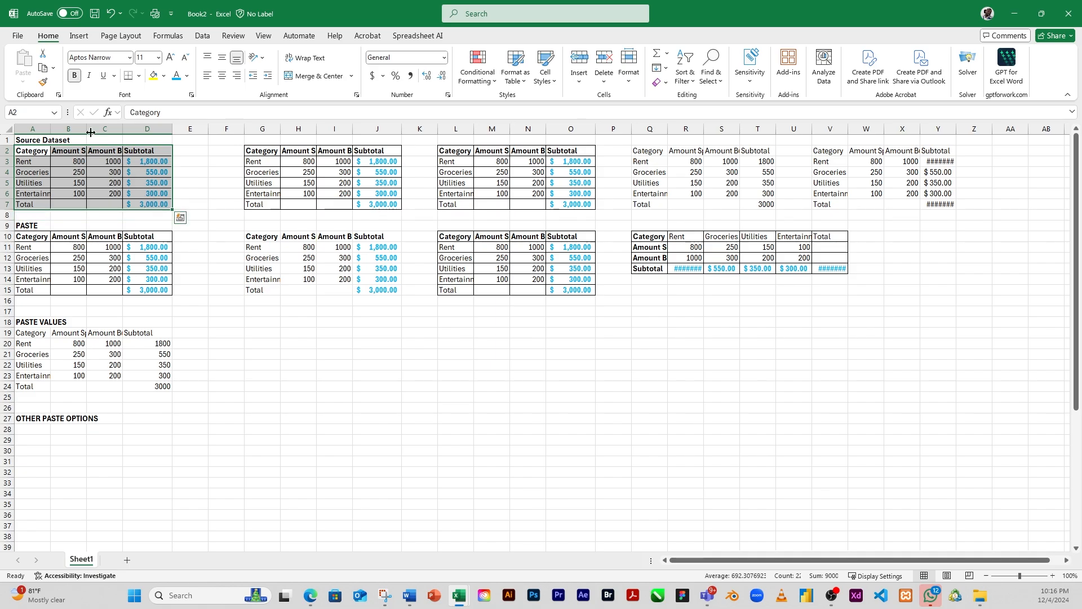
pyautogui.click(43, 69)
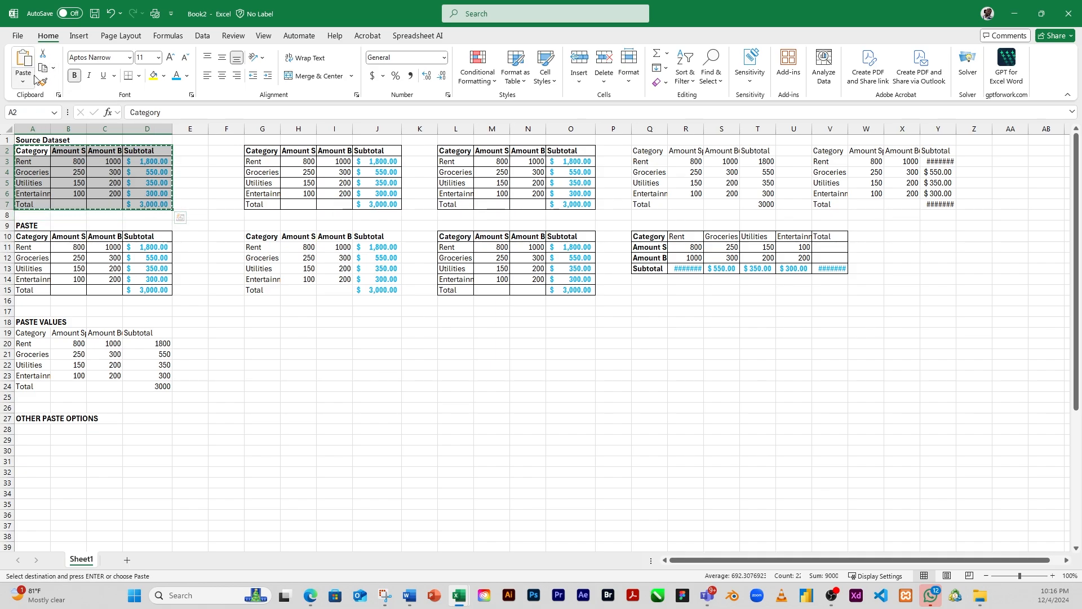
pyautogui.click(254, 331)
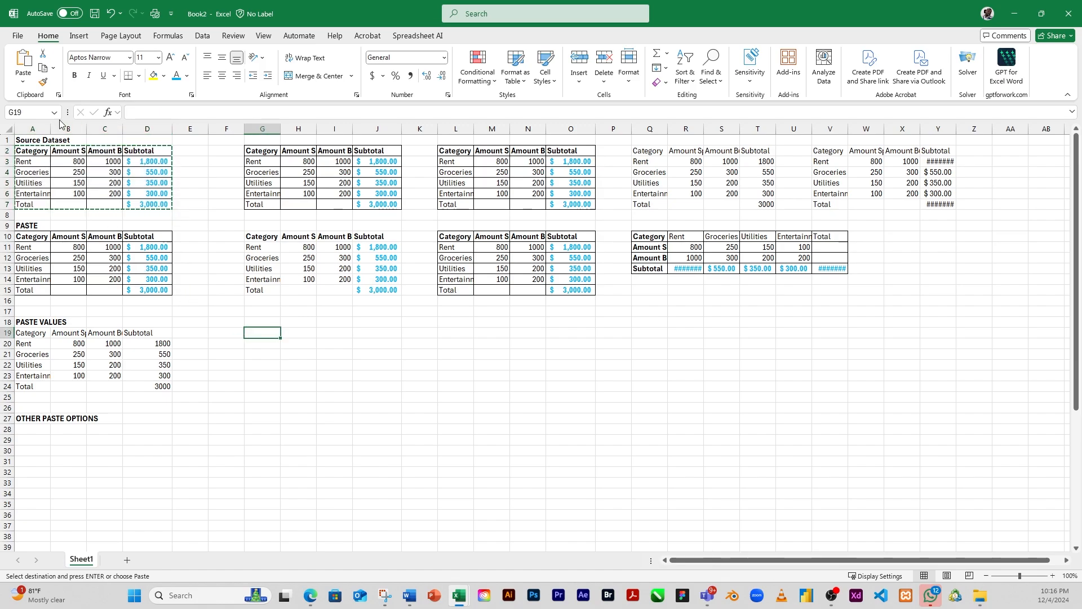
pyautogui.click(21, 82)
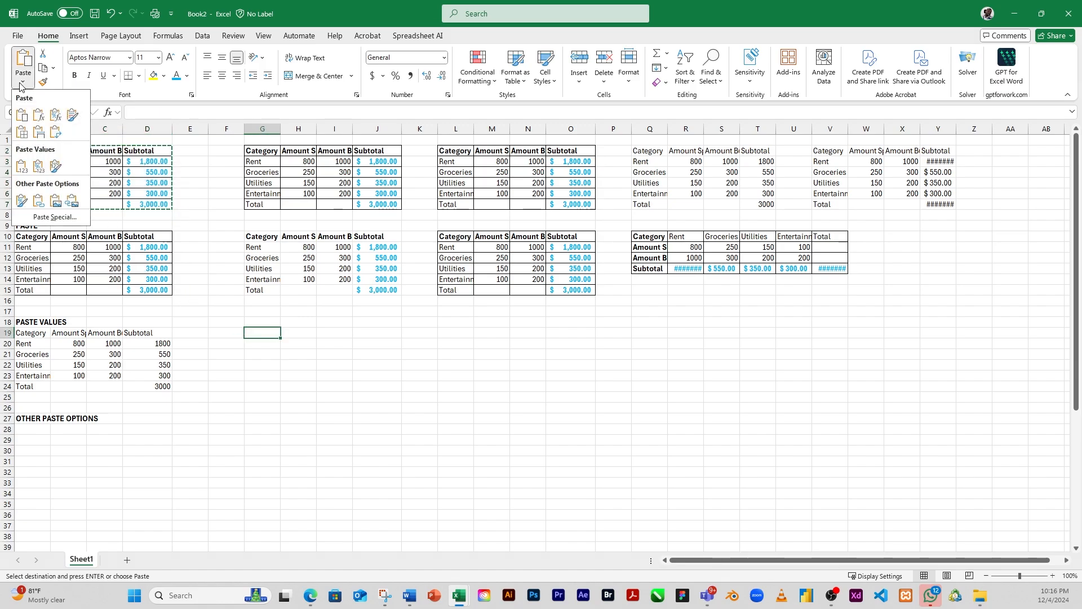
pyautogui.click(39, 171)
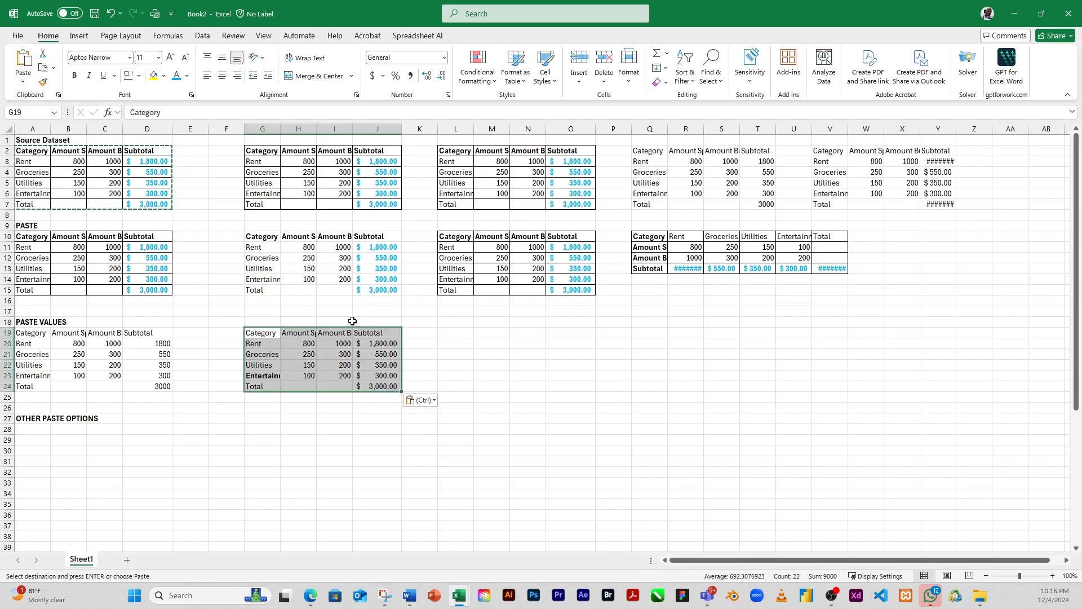
pyautogui.moveTo(372, 343); pyautogui.dragTo(375, 387)
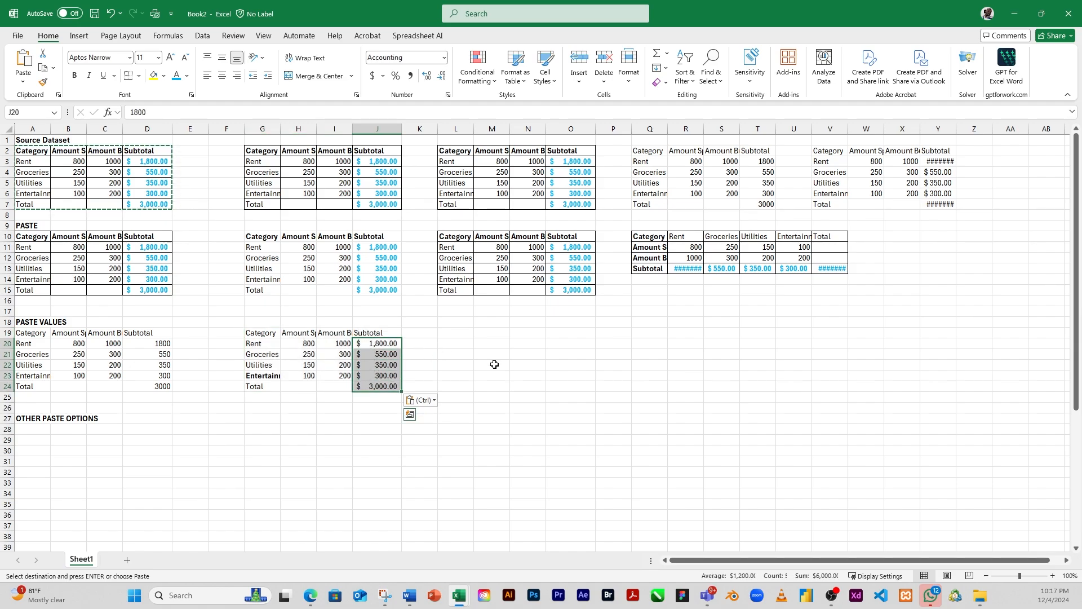
# Step: Paste the copied table at cell L19 with the Values & Source Formatting option
pyautogui.click(455, 336)
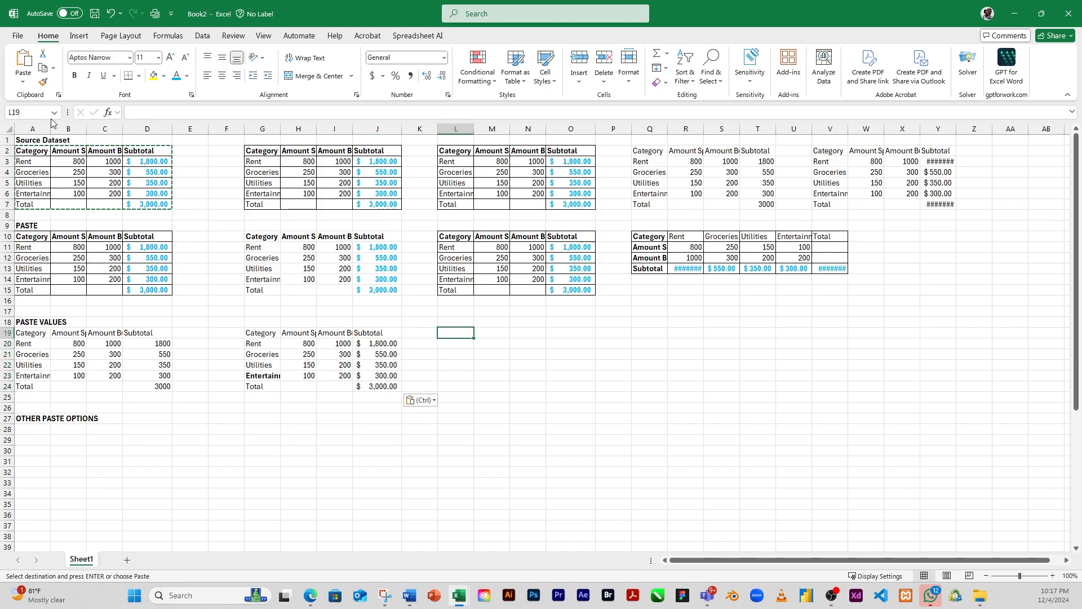
pyautogui.click(22, 84)
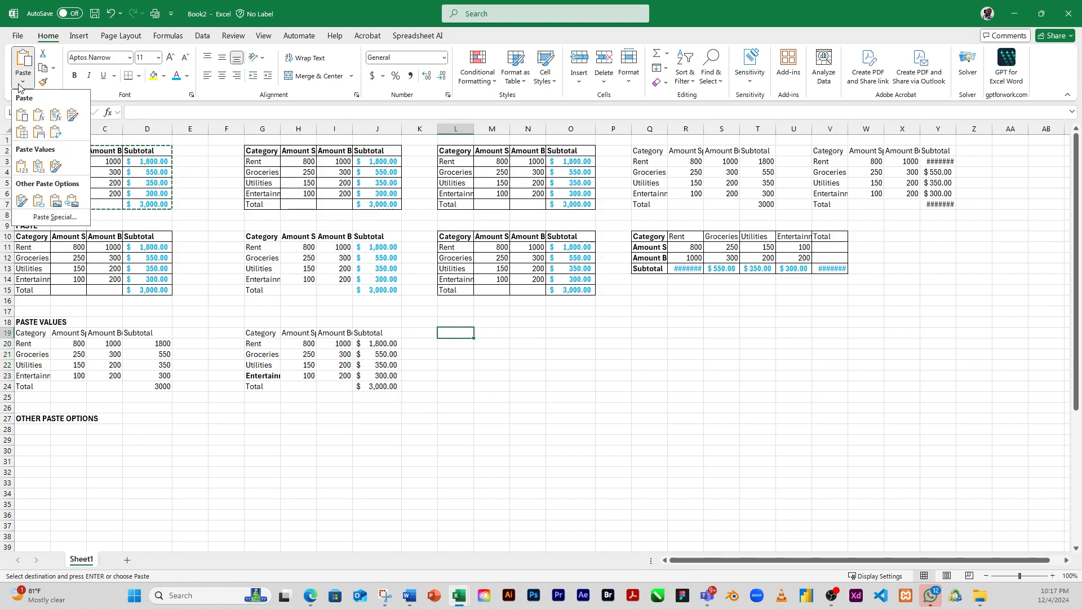
pyautogui.click(55, 167)
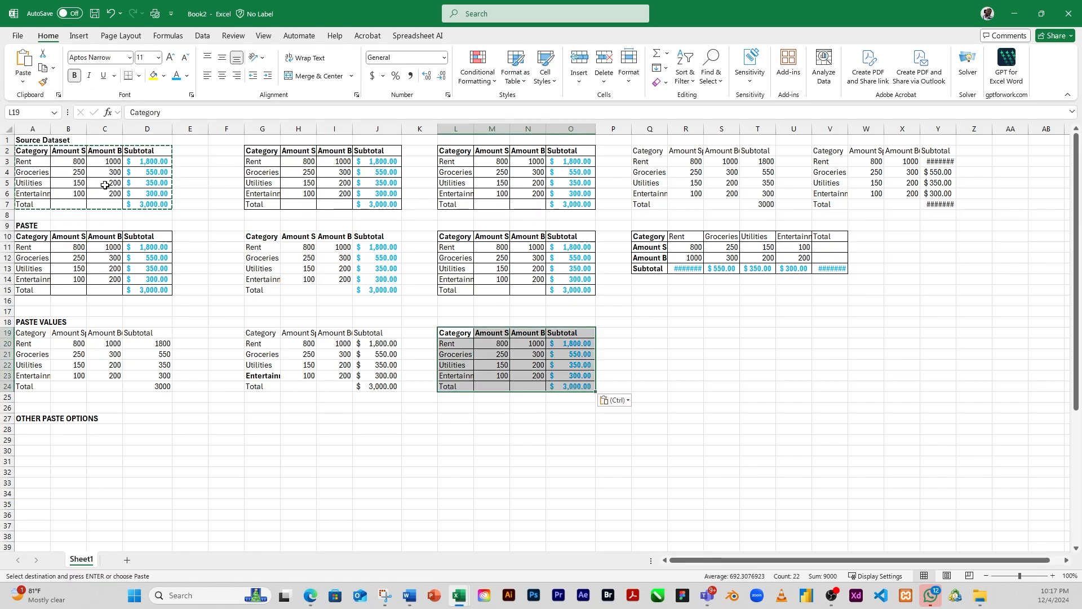
# Step: Examine the Subtotal cells of the tables pasted at L19 and G19 to see whether they hold formulas or plain values
pyautogui.click(563, 366)
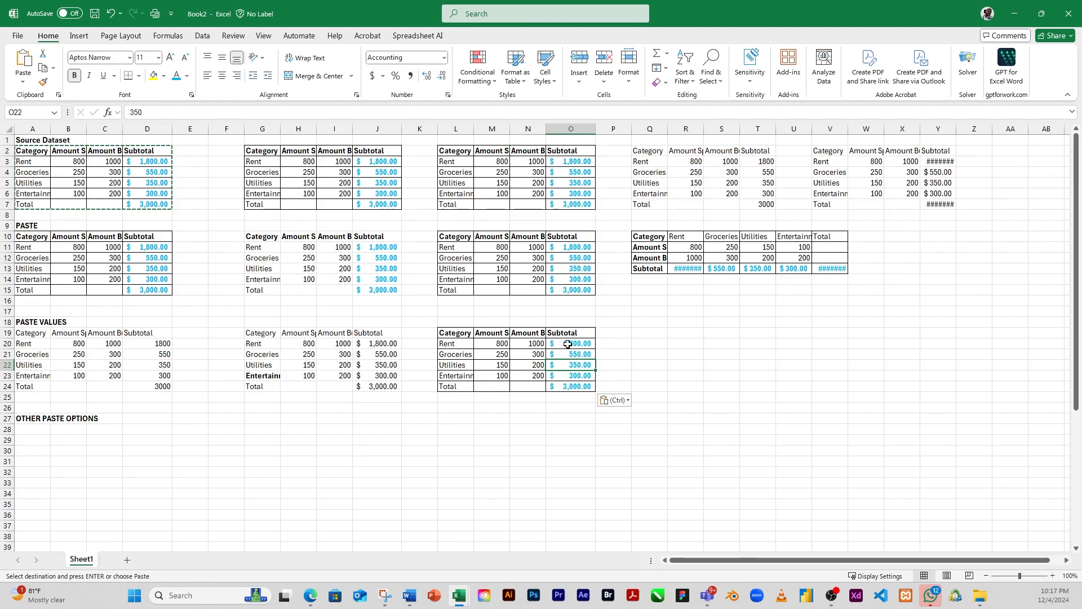
pyautogui.click(567, 344)
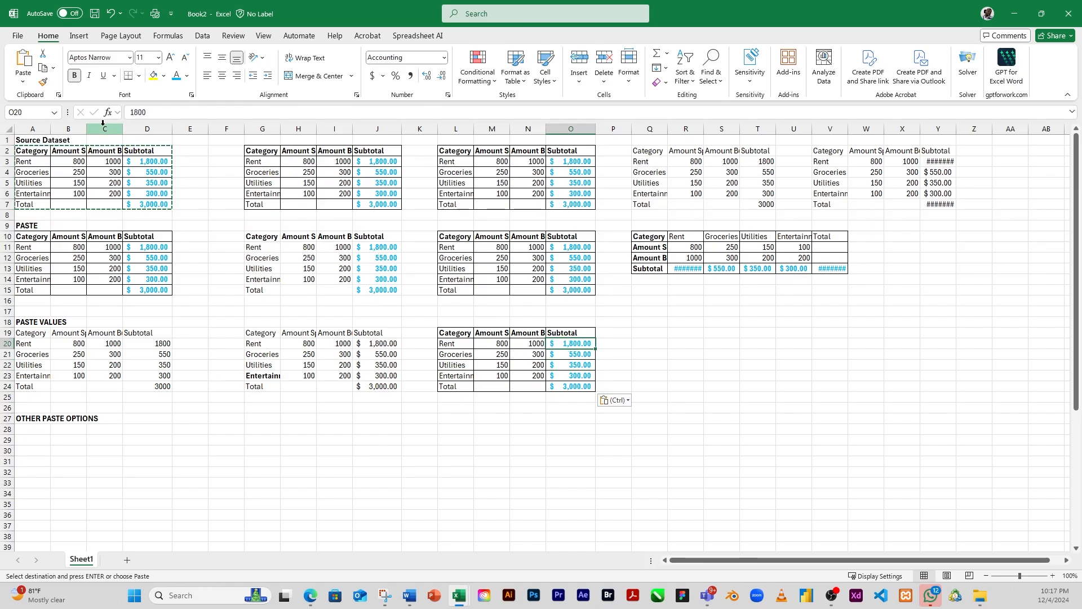
pyautogui.click(380, 365)
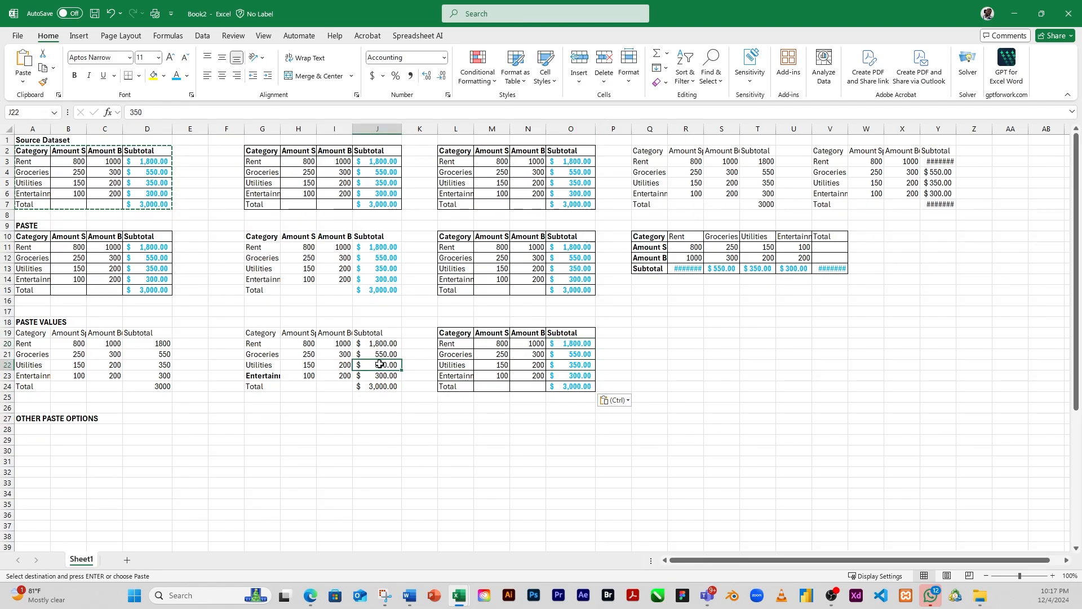
pyautogui.click(336, 346)
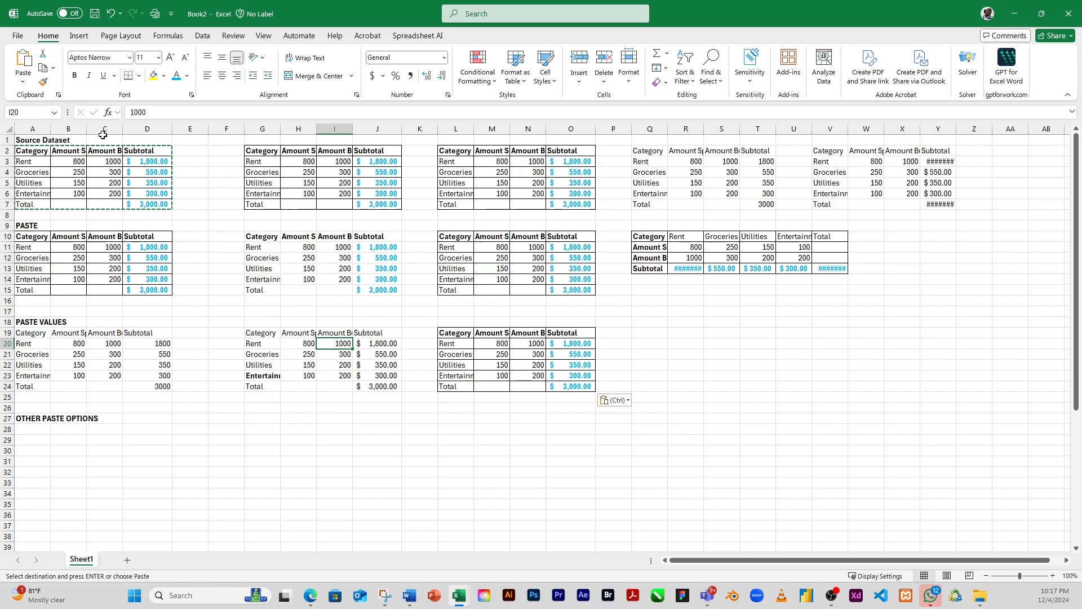
pyautogui.click(22, 83)
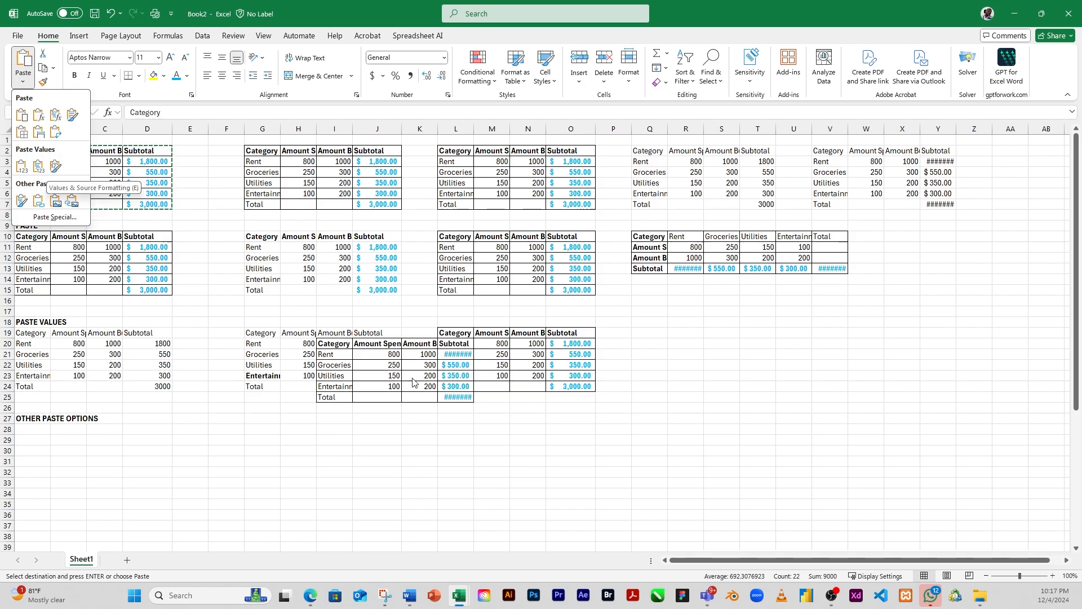
pyautogui.click(574, 361)
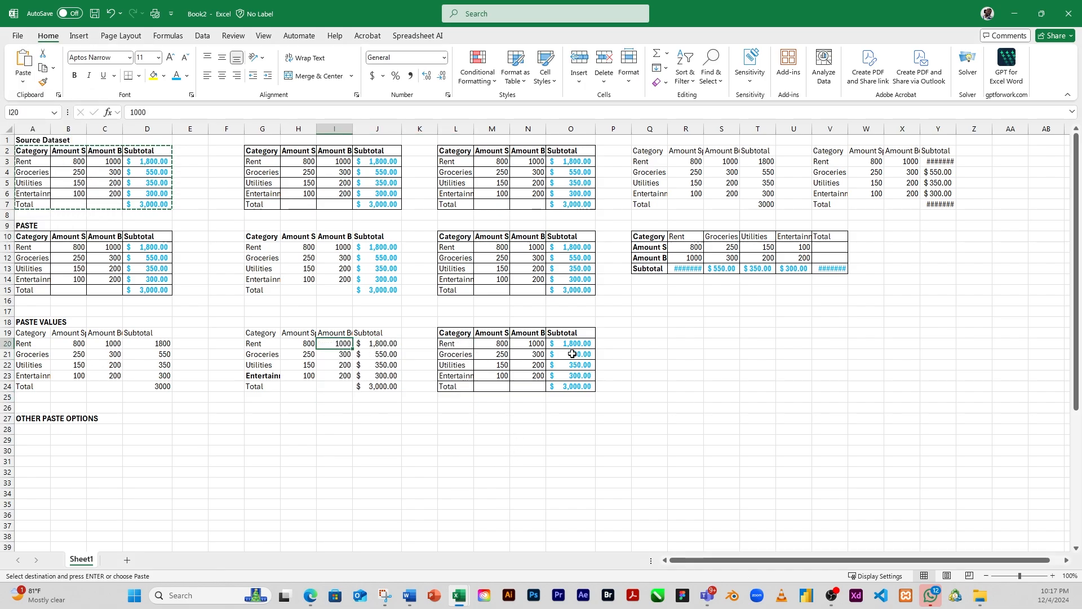
pyautogui.click(575, 351)
pyautogui.click(575, 342)
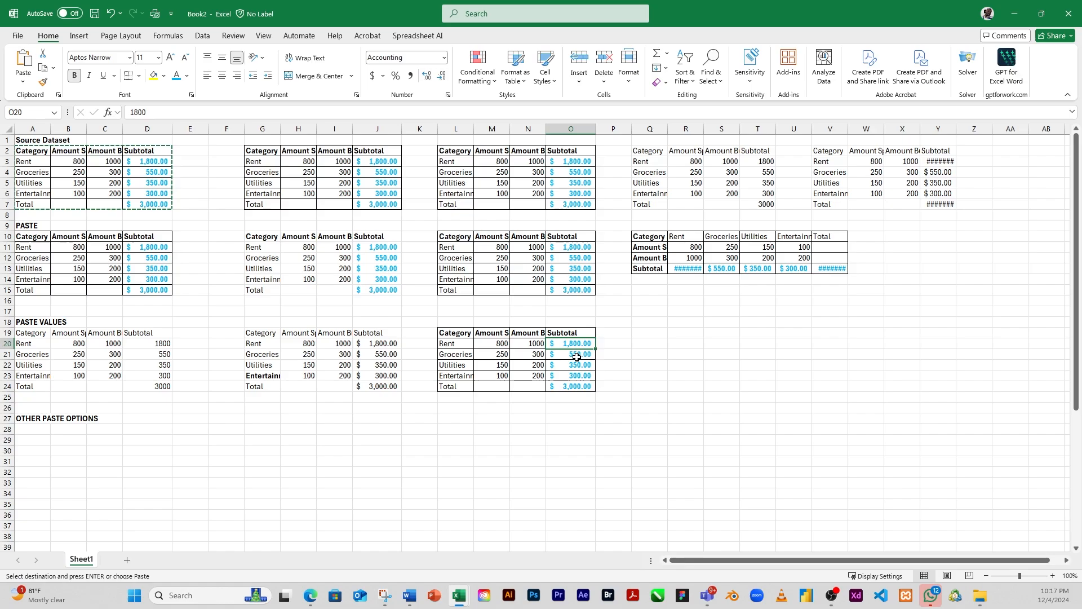
pyautogui.click(576, 356)
pyautogui.click(574, 366)
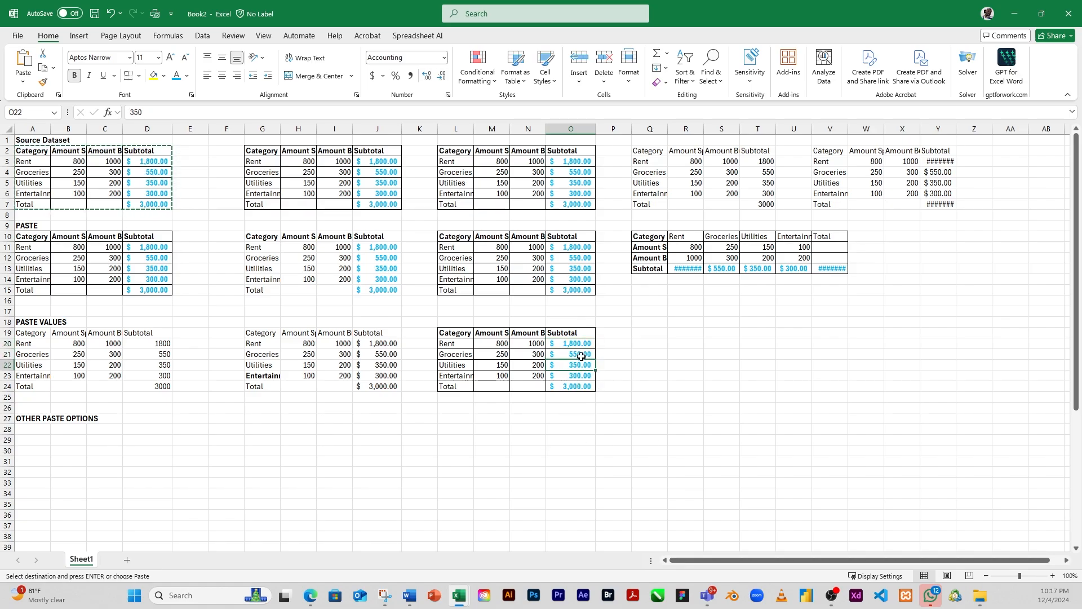
pyautogui.click(568, 385)
pyautogui.click(575, 344)
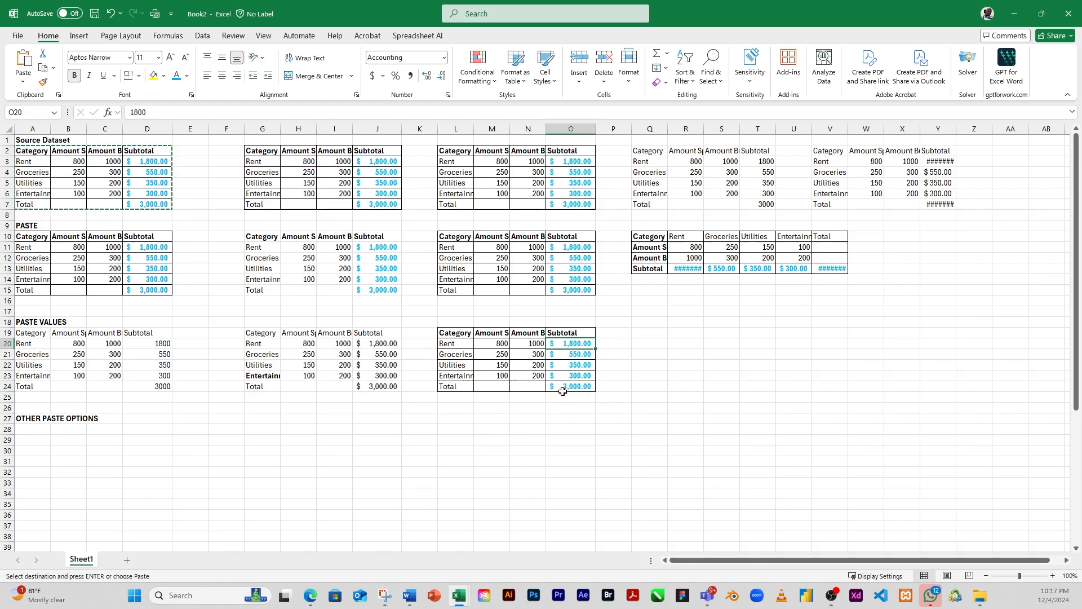
# Step: Paste only the formatting of the copied table at cell A28 under the OTHER PASTE OPTIONS heading
pyautogui.click(34, 430)
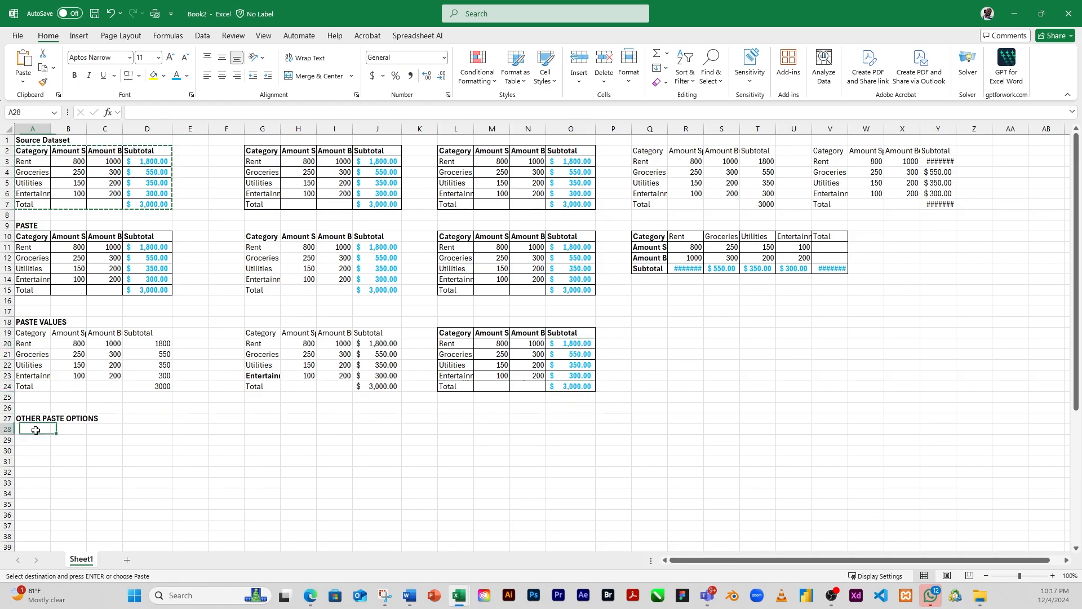
pyautogui.click(23, 85)
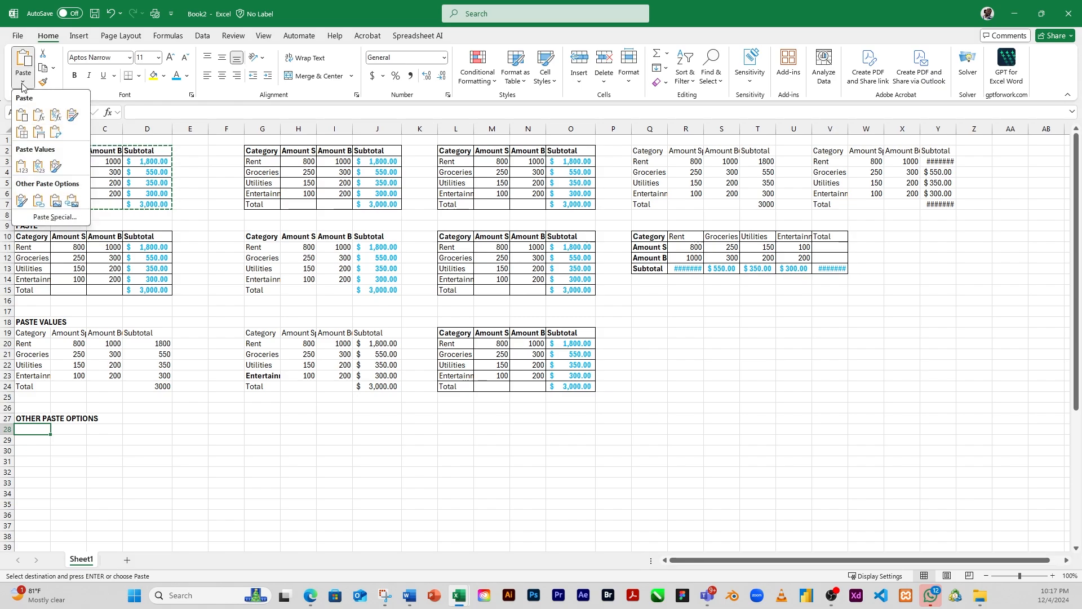
pyautogui.click(23, 201)
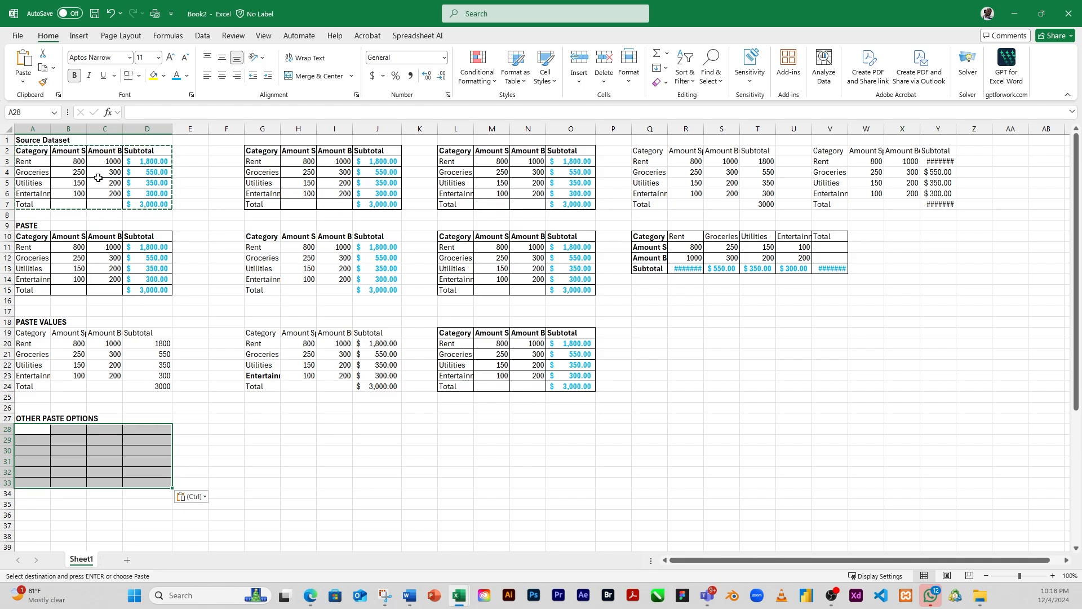
# Step: Paste the copied table at cell G28 as links to the source cells
pyautogui.click(260, 429)
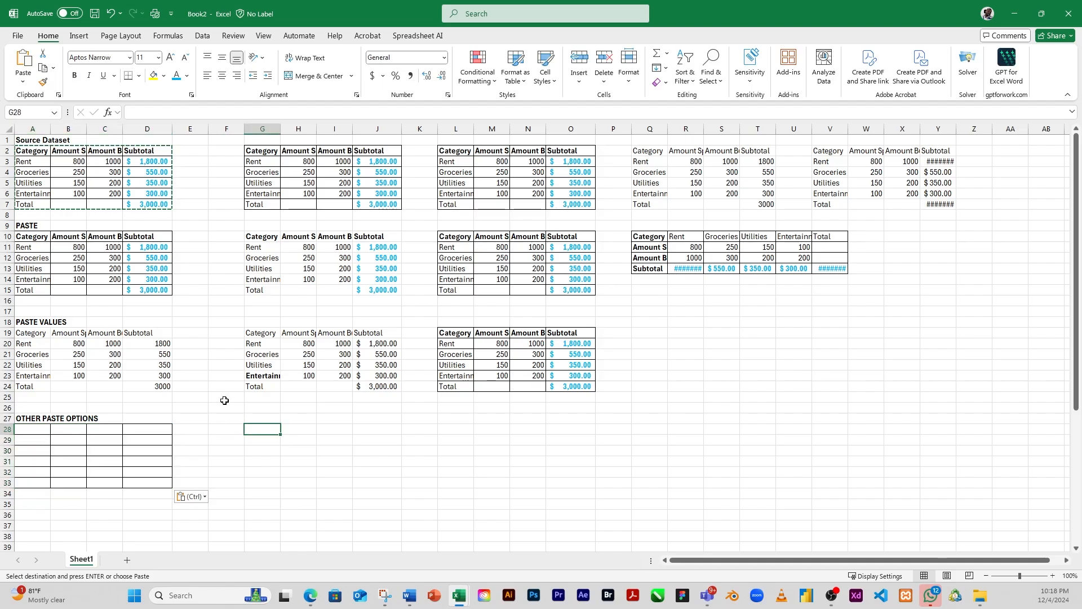
pyautogui.click(23, 81)
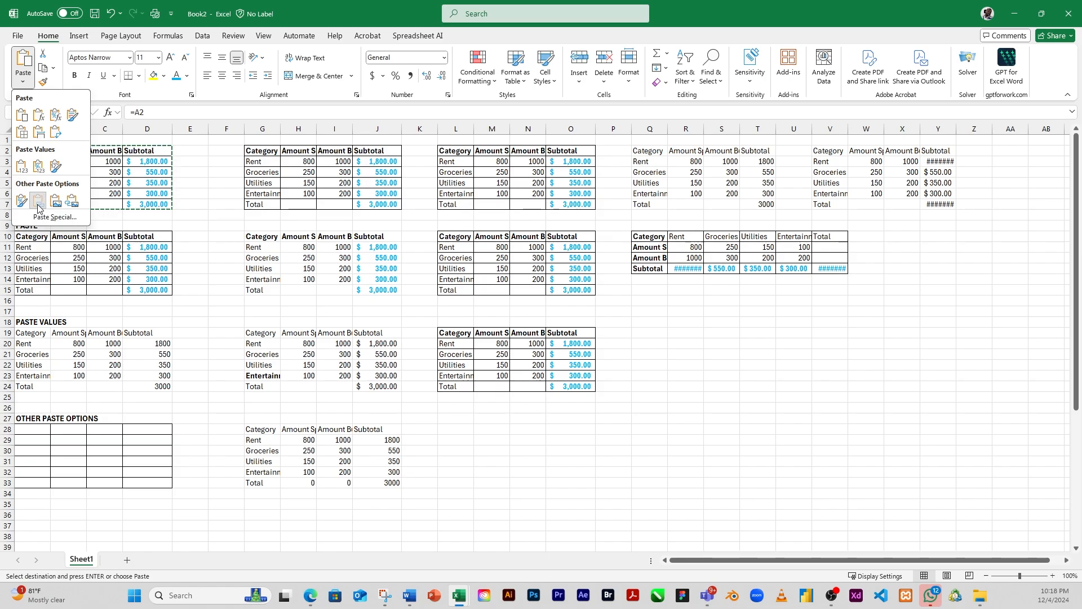
pyautogui.click(38, 201)
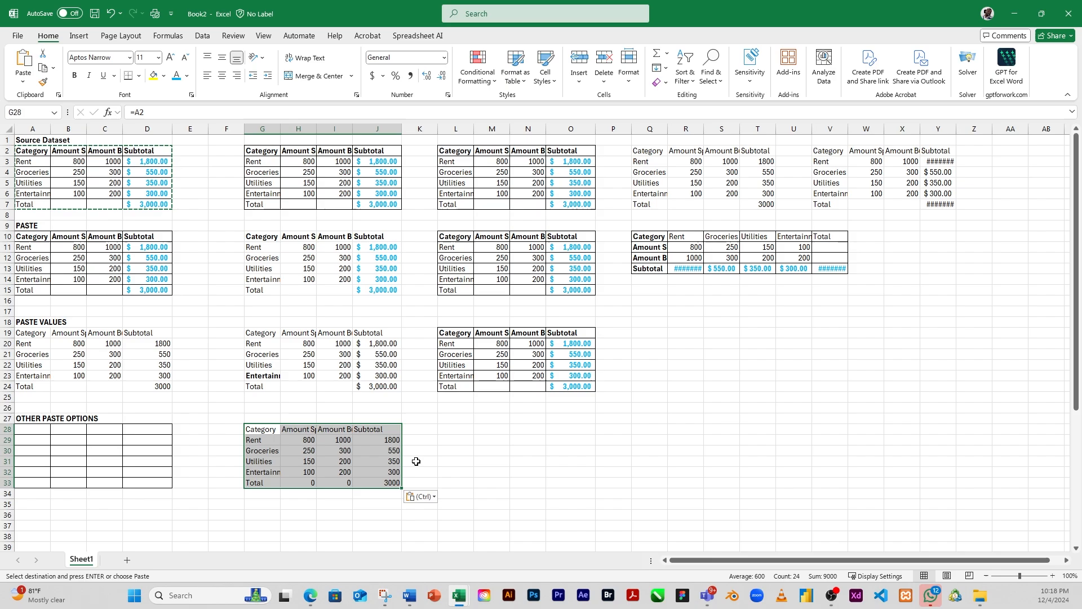
# Step: Examine the cell references in the linked table G28:J33, including cells J29, J31 and I32
pyautogui.click(391, 463)
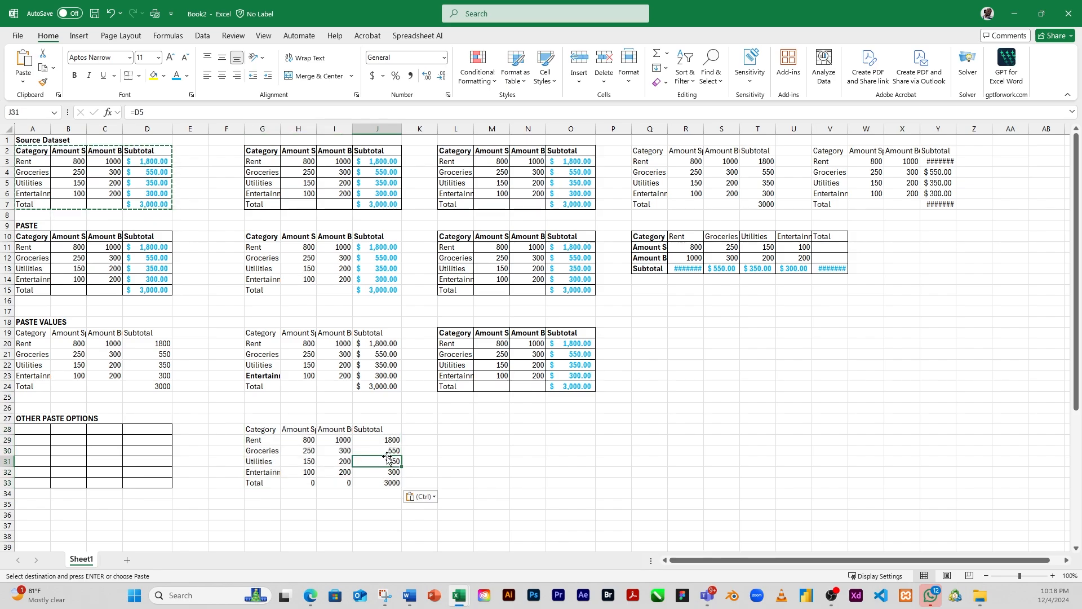
pyautogui.click(385, 441)
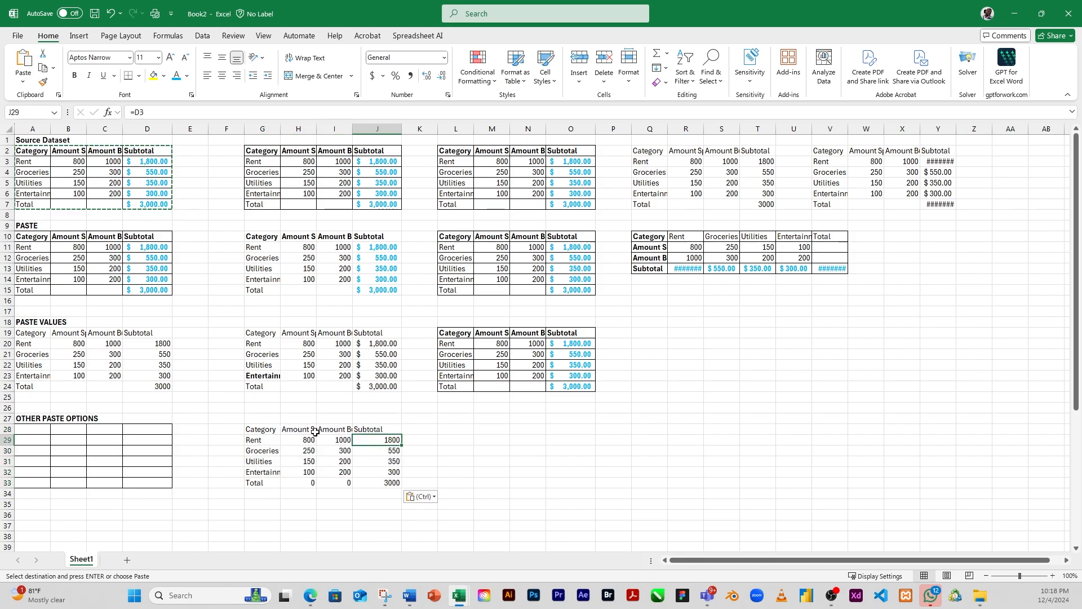
pyautogui.moveTo(249, 430); pyautogui.dragTo(369, 485)
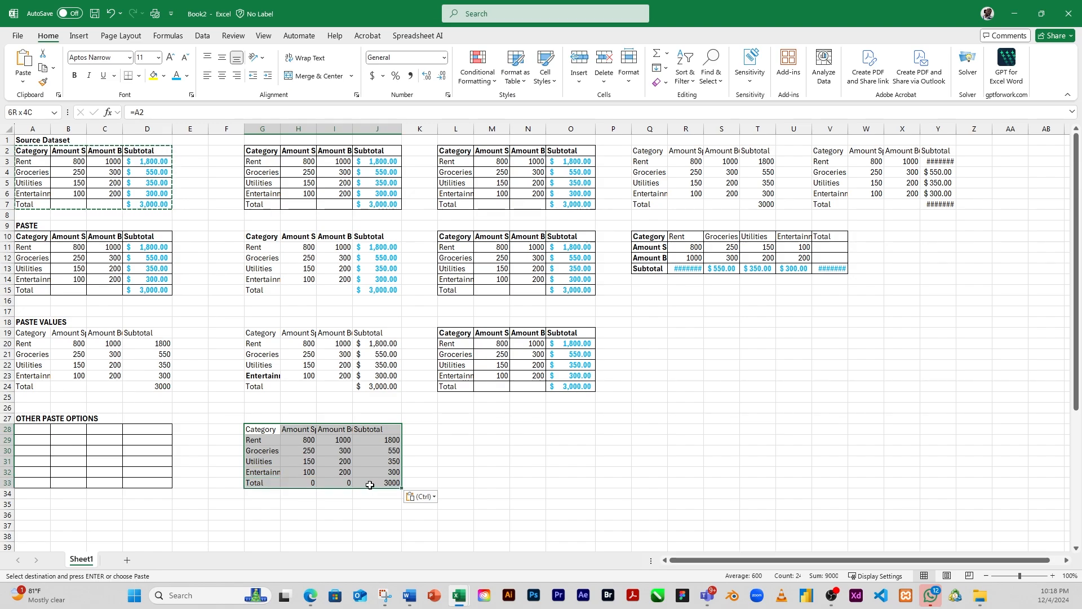
pyautogui.click(357, 460)
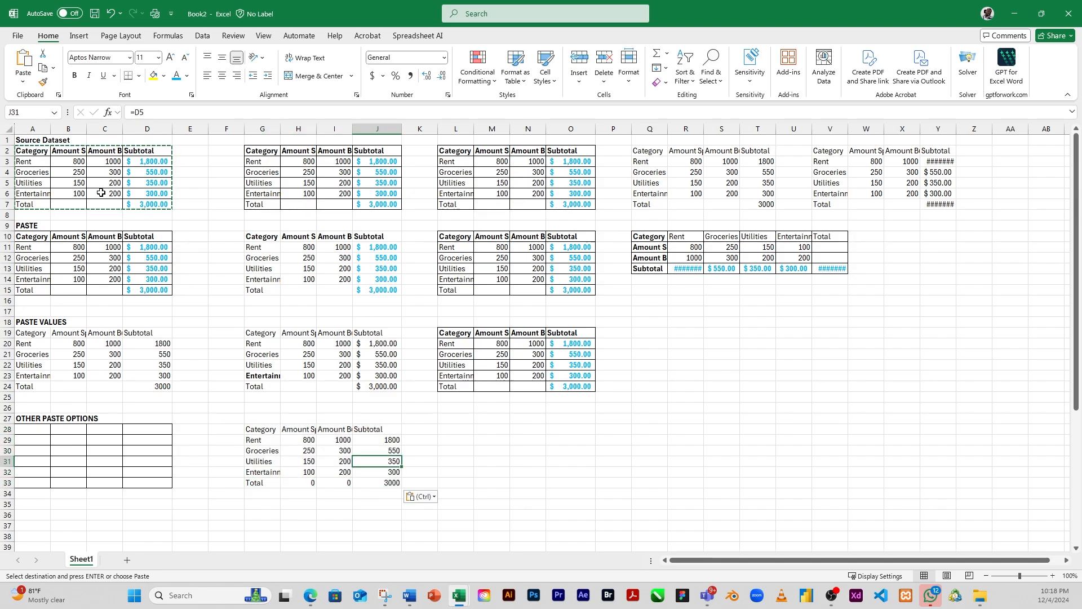
pyautogui.click(342, 472)
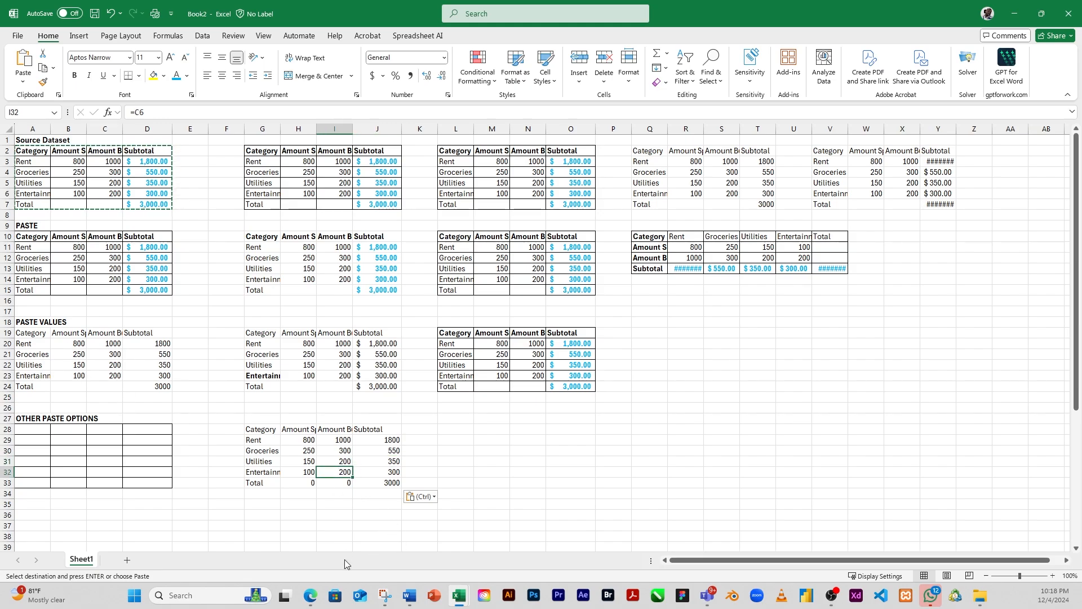
# Step: Set the Entertainment amount in source cell C6 to 150 to test the linked table
pyautogui.click(109, 191)
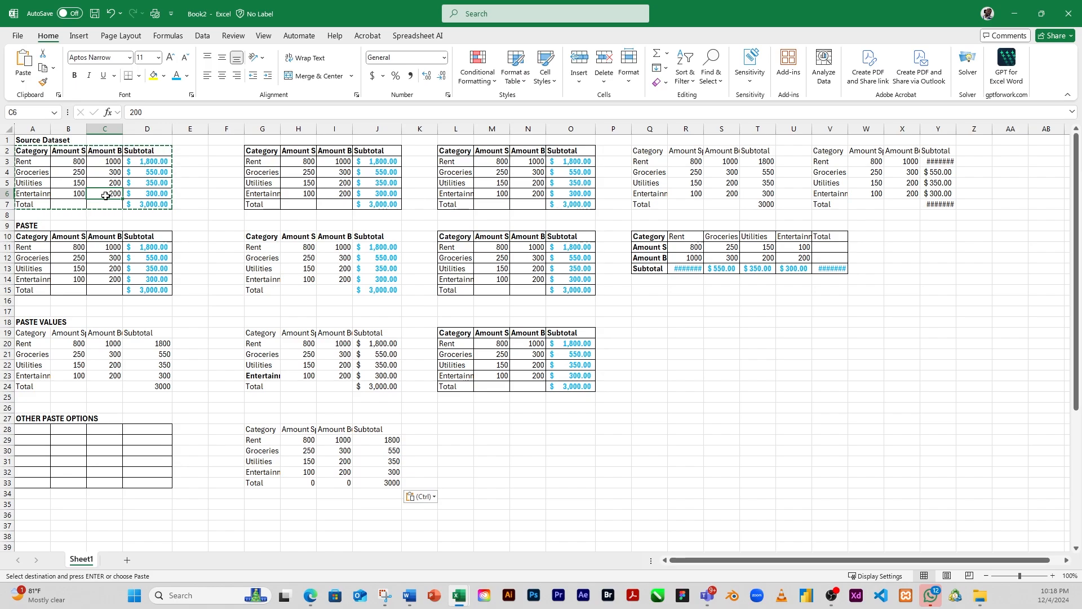
pyautogui.write('150')
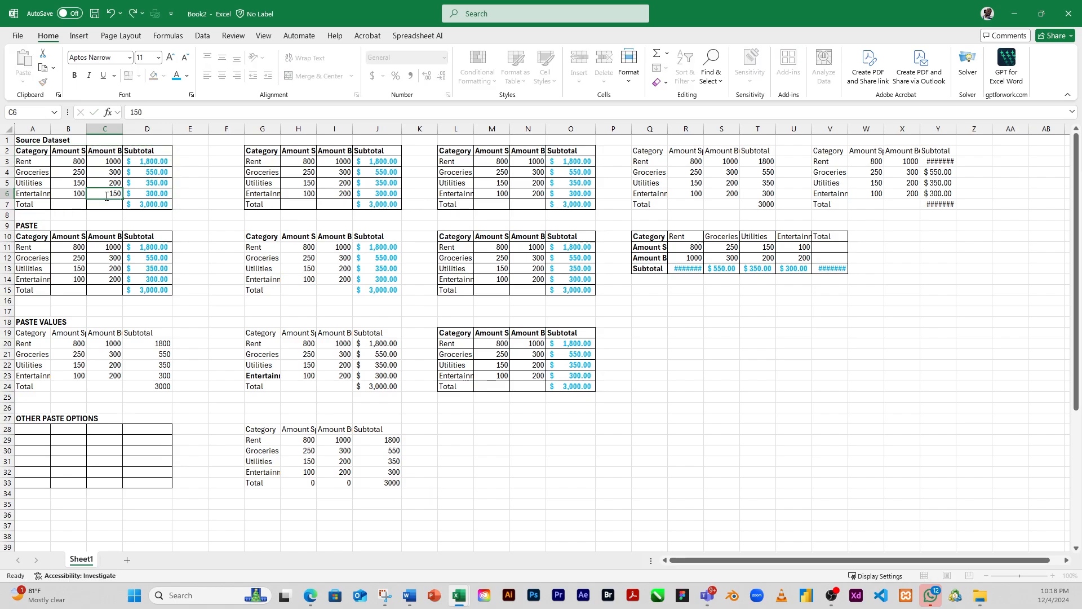
pyautogui.press('Return')
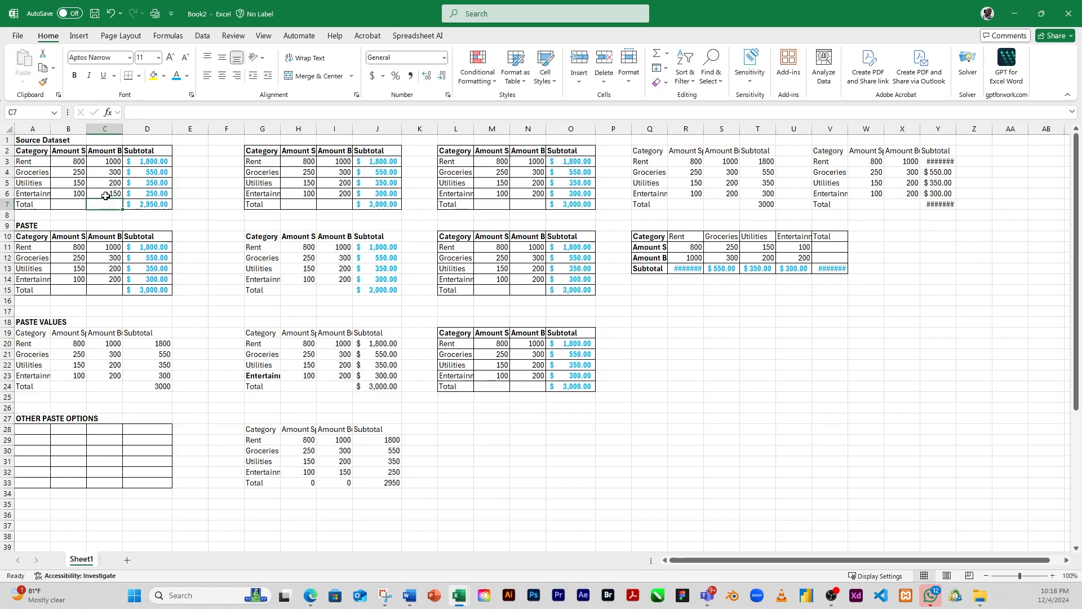
# Step: Copy the source table A2:D7 and paste it as a picture at cell L28
pyautogui.click(335, 475)
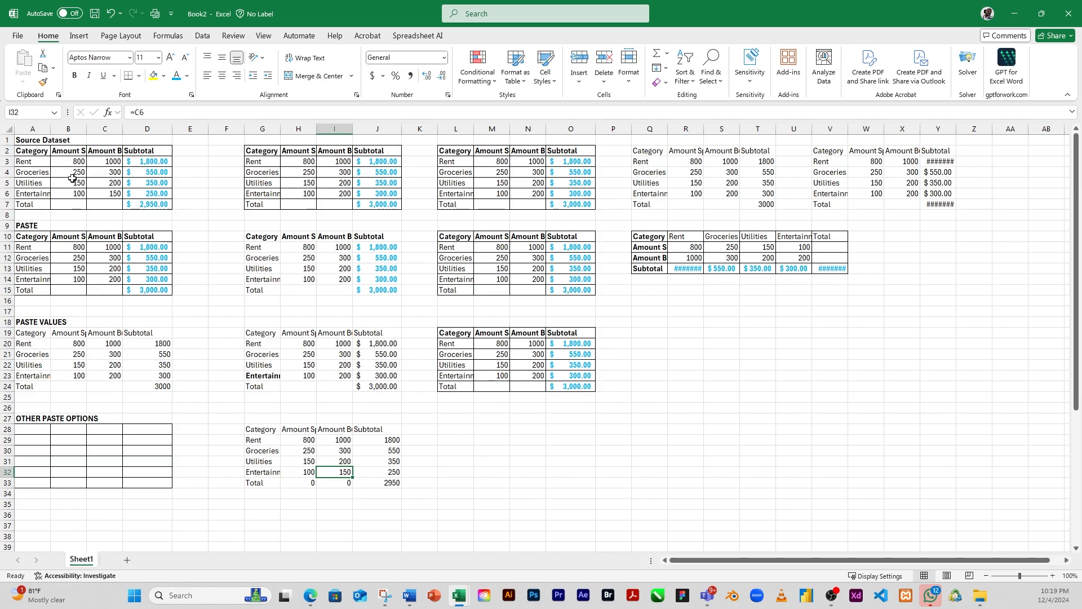
pyautogui.click(450, 430)
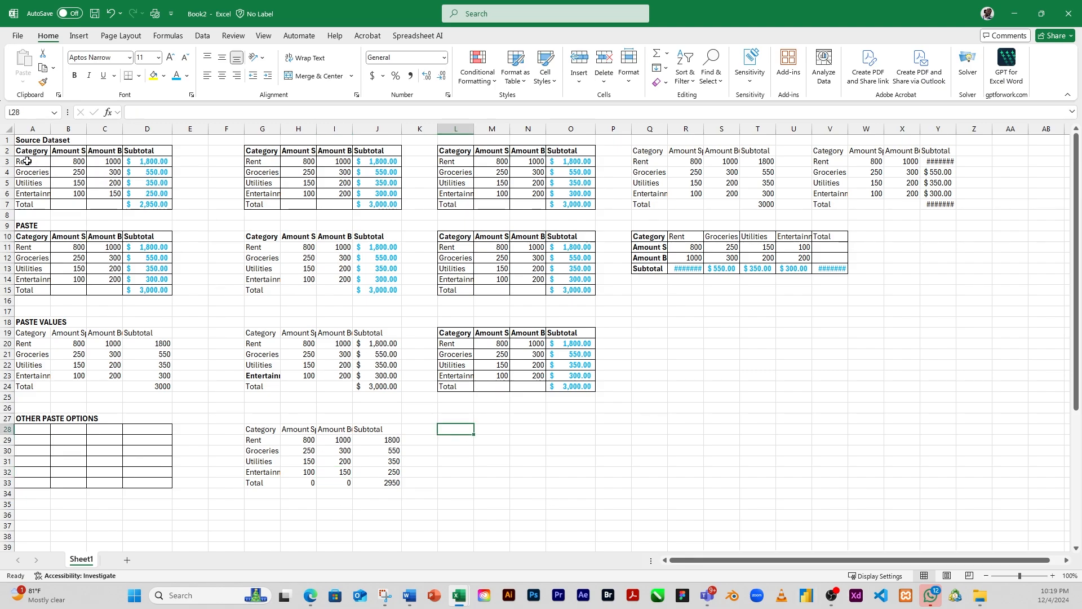
pyautogui.moveTo(26, 152); pyautogui.dragTo(154, 206)
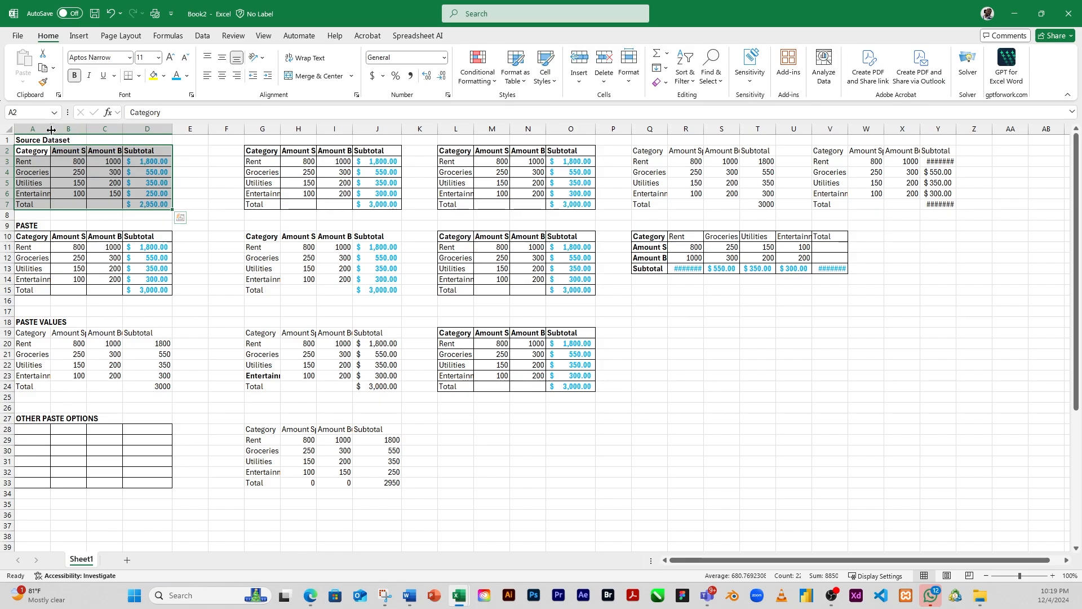
pyautogui.click(43, 68)
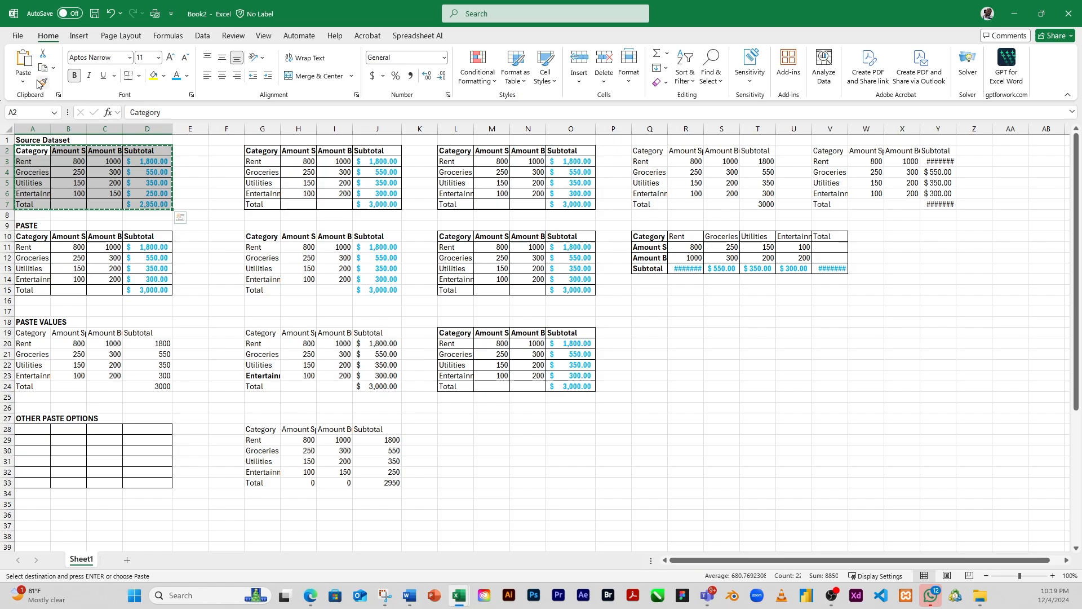
pyautogui.click(22, 85)
pyautogui.click(455, 429)
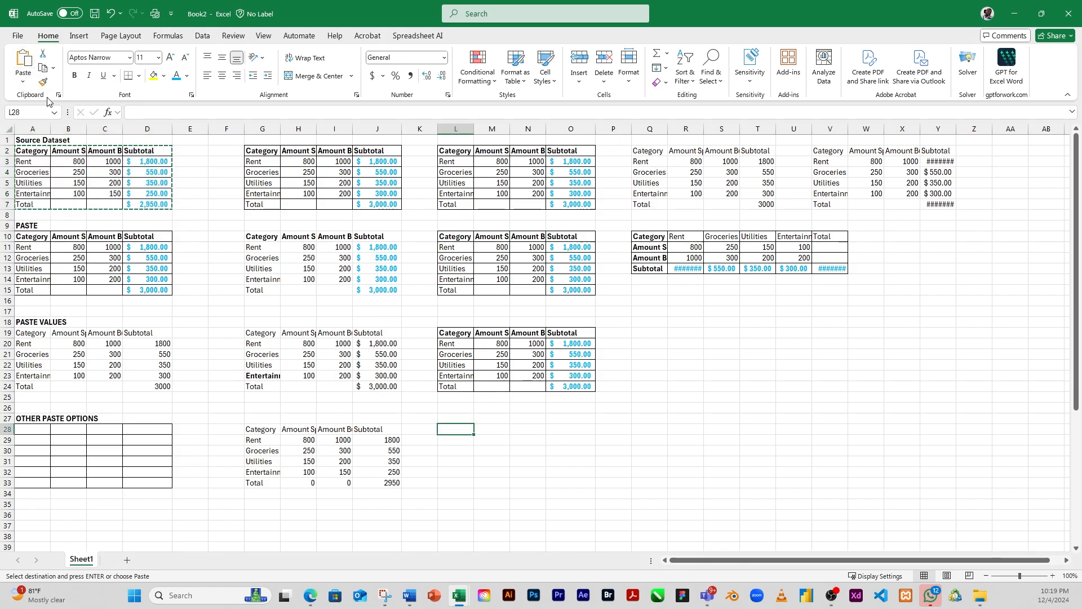
pyautogui.click(23, 83)
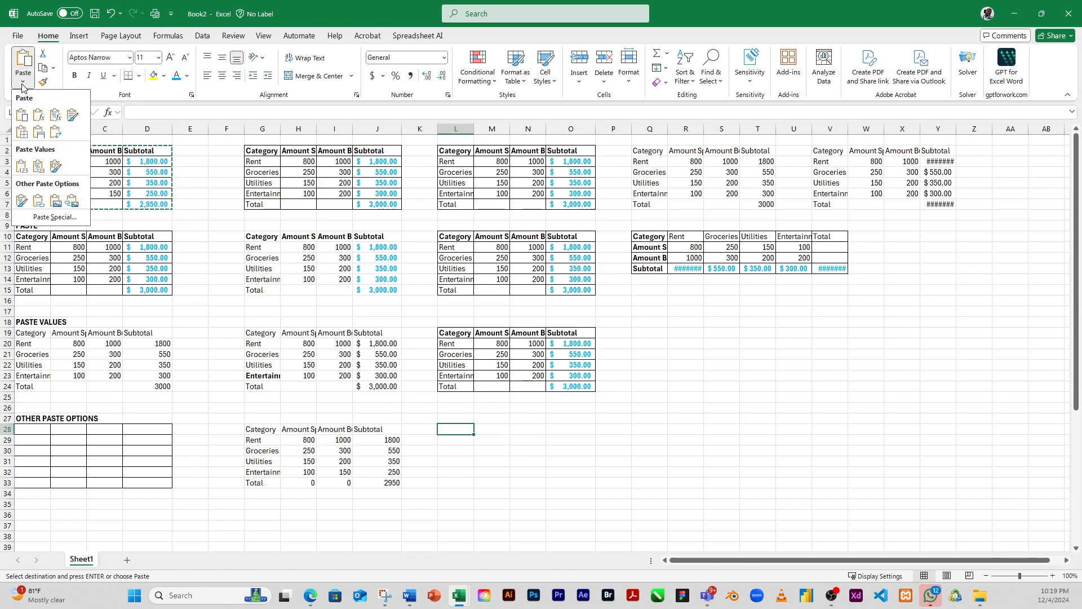
pyautogui.click(56, 204)
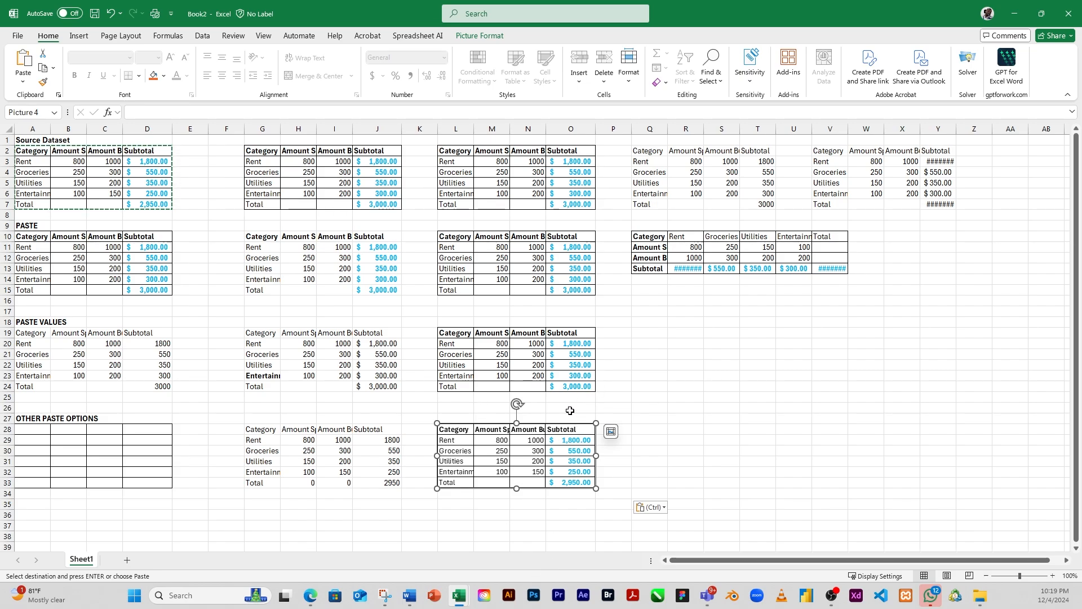
# Step: Shift the pasted table picture at L28 slightly down and to the right, and deselect it
pyautogui.click(662, 449)
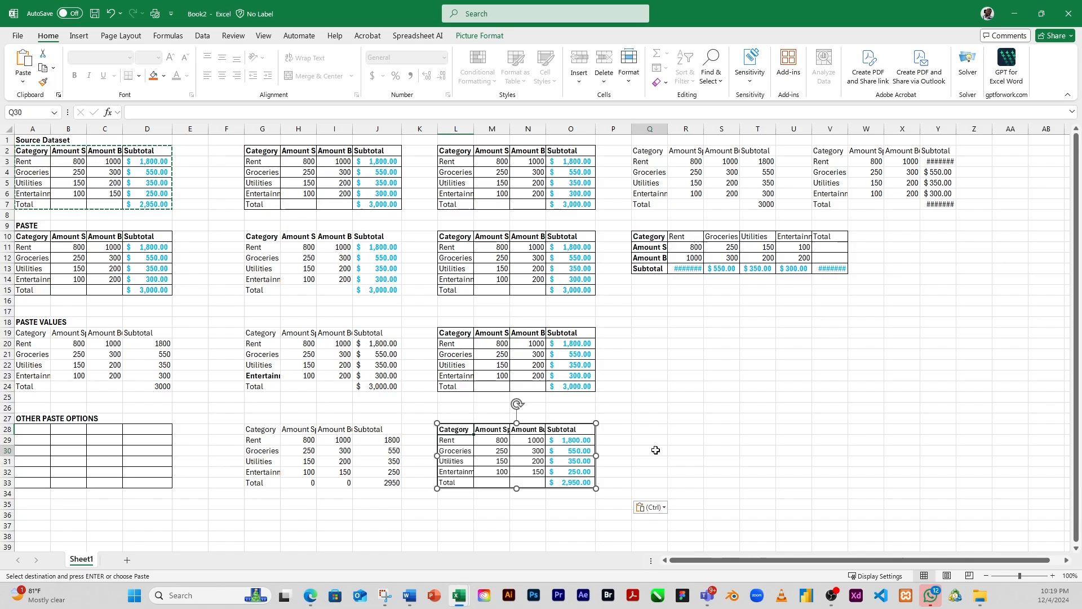
pyautogui.click(513, 460)
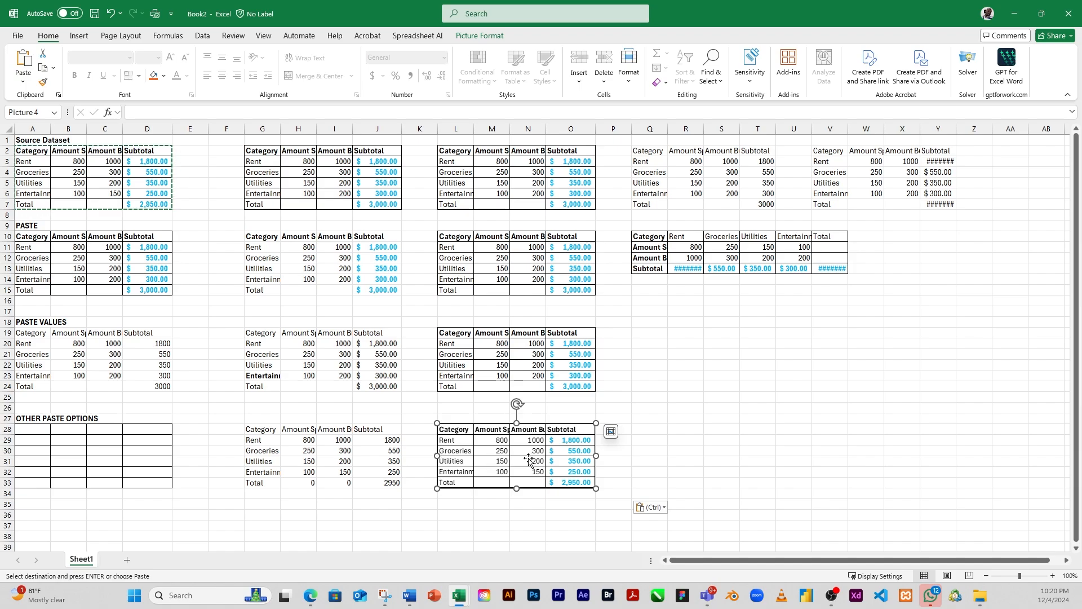
pyautogui.moveTo(526, 461)
pyautogui.mouseDown()
pyautogui.moveTo(705, 388)
pyautogui.moveTo(862, 295)
pyautogui.moveTo(904, 344)
pyautogui.moveTo(692, 366)
pyautogui.moveTo(507, 468)
pyautogui.moveTo(535, 477)
pyautogui.moveTo(543, 448)
pyautogui.moveTo(515, 463)
pyautogui.moveTo(735, 352)
pyautogui.moveTo(887, 351)
pyautogui.moveTo(901, 248)
pyautogui.moveTo(534, 484)
pyautogui.moveTo(558, 477)
pyautogui.moveTo(535, 466)
pyautogui.mouseUp()
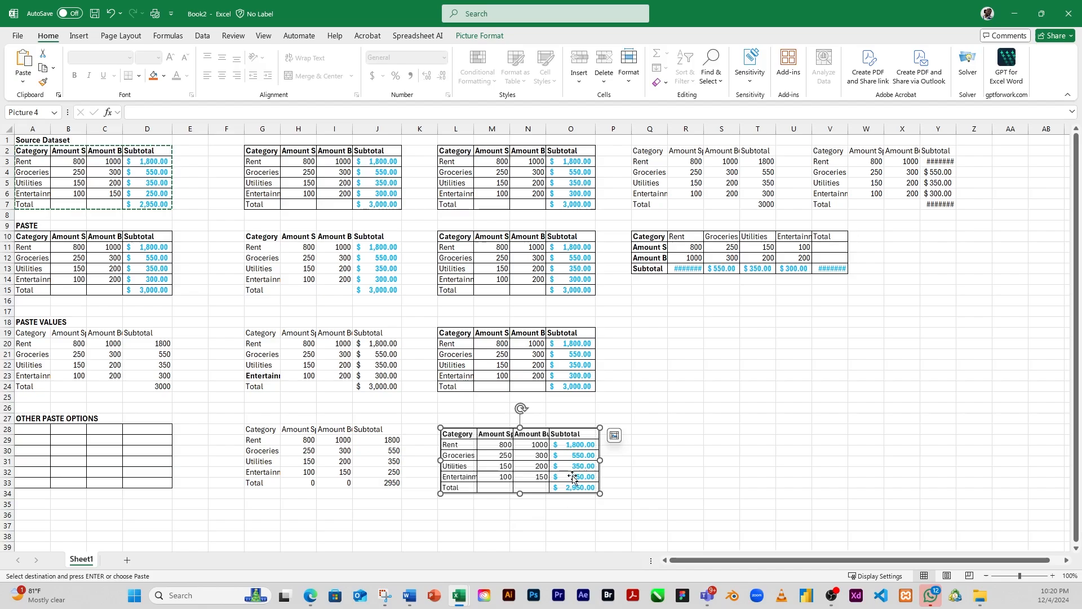
pyautogui.click(496, 374)
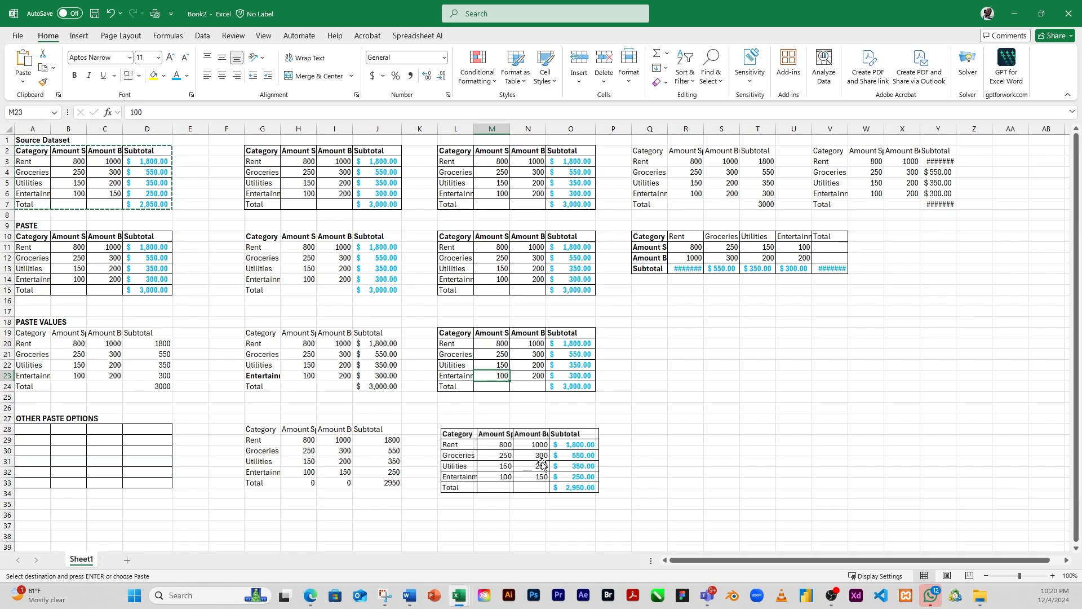
# Step: Paste the copied source table as a linked picture at cell Q28 and clear the copy selection
pyautogui.click(659, 436)
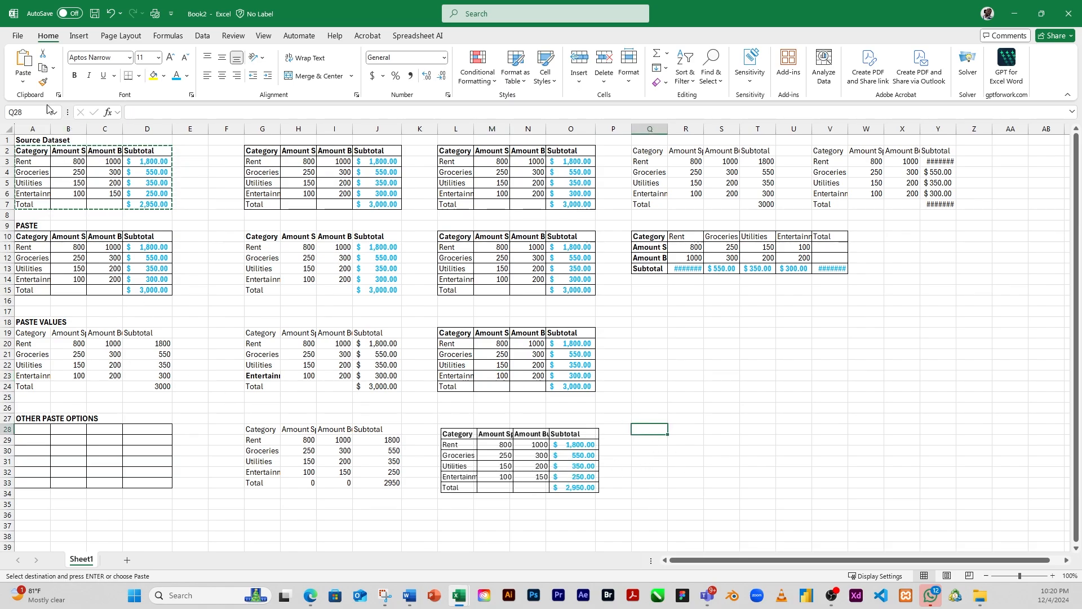
pyautogui.click(24, 82)
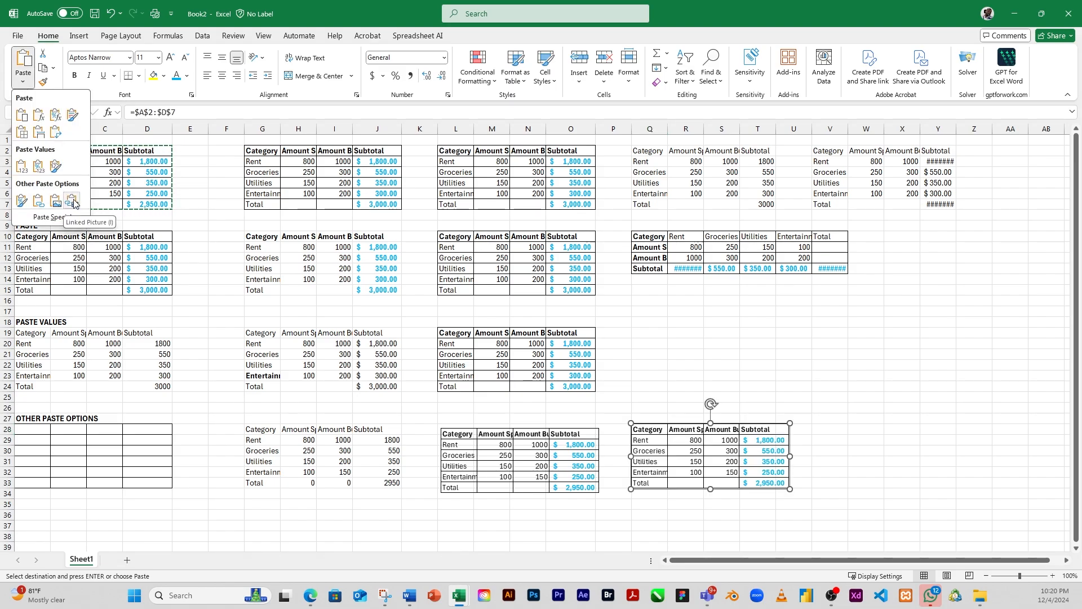
pyautogui.click(74, 203)
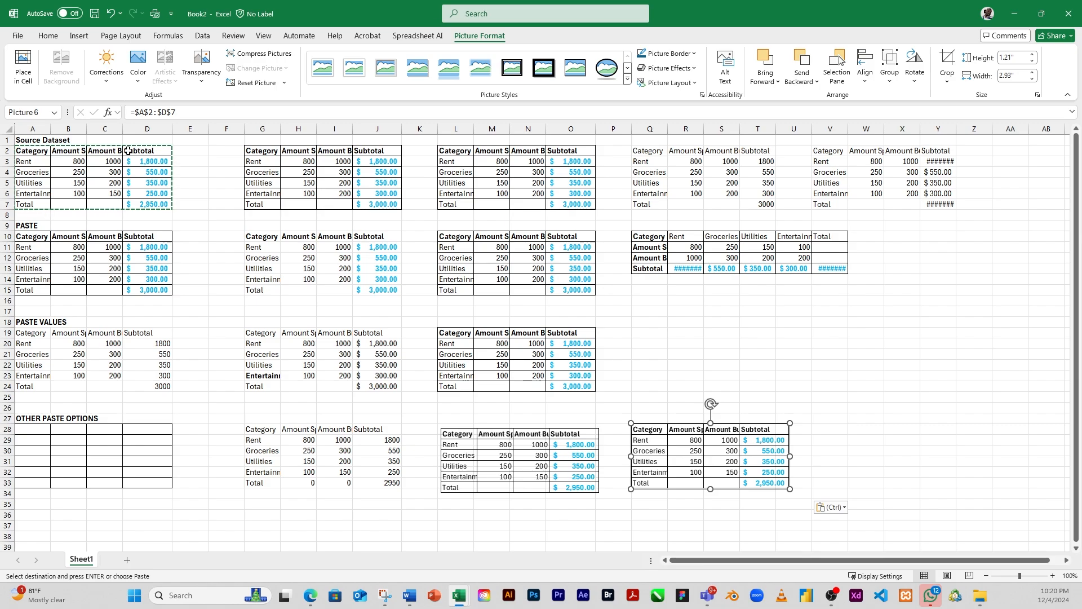
pyautogui.press('Escape')
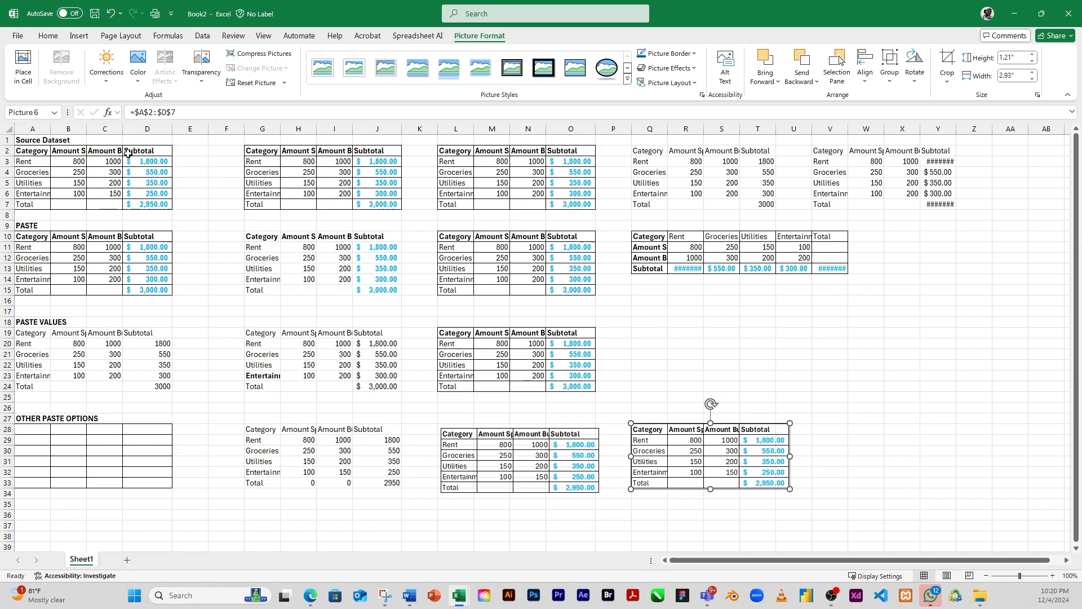
# Step: Trace the linked picture at Q28 back to its source range and examine its reference
pyautogui.doubleClick(710, 456)
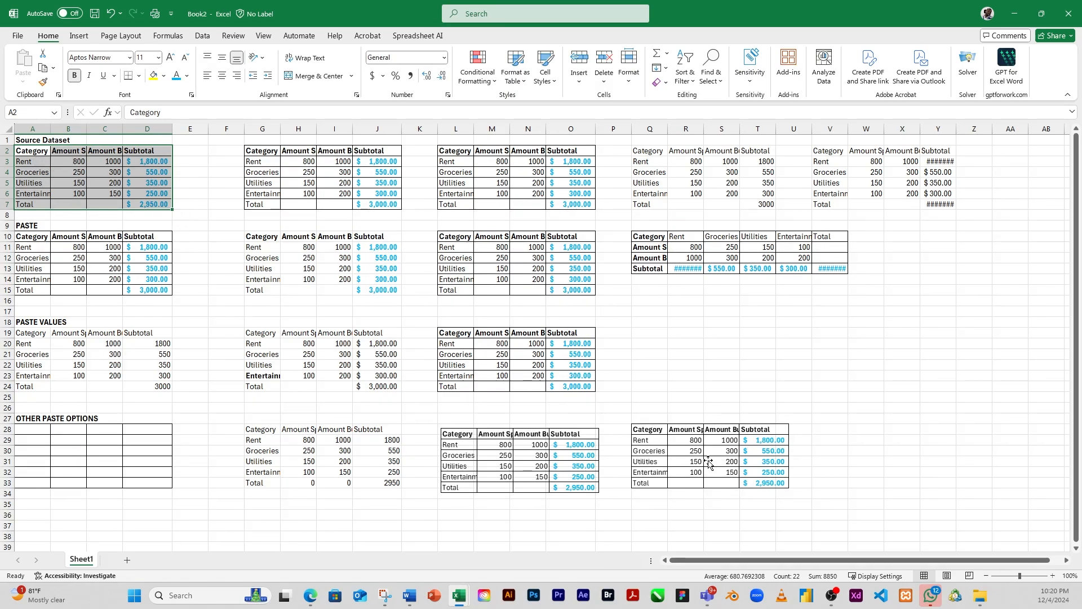
pyautogui.click(372, 421)
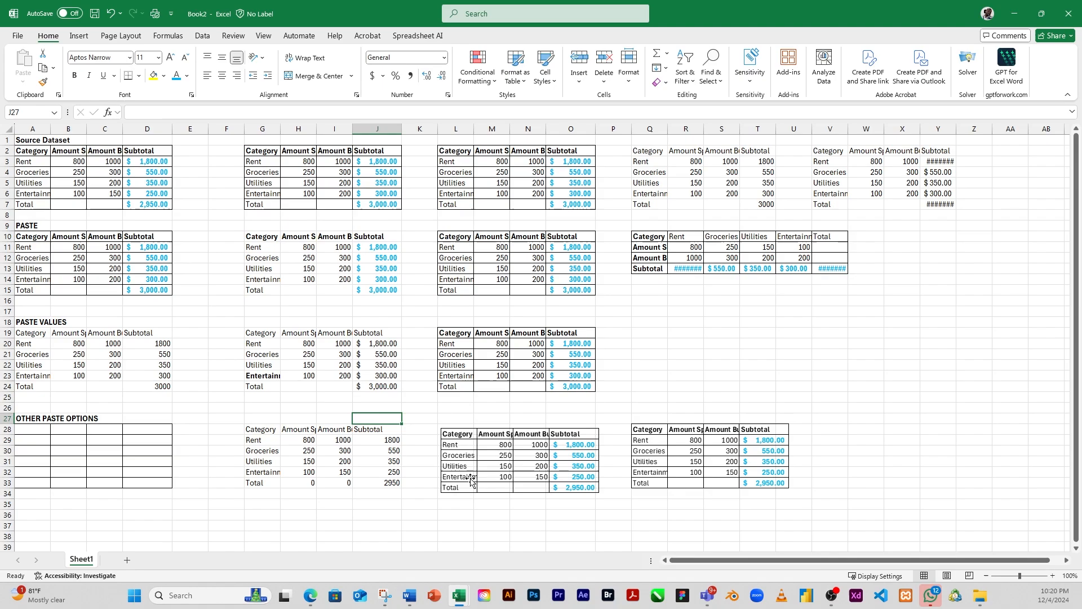
pyautogui.doubleClick(714, 460)
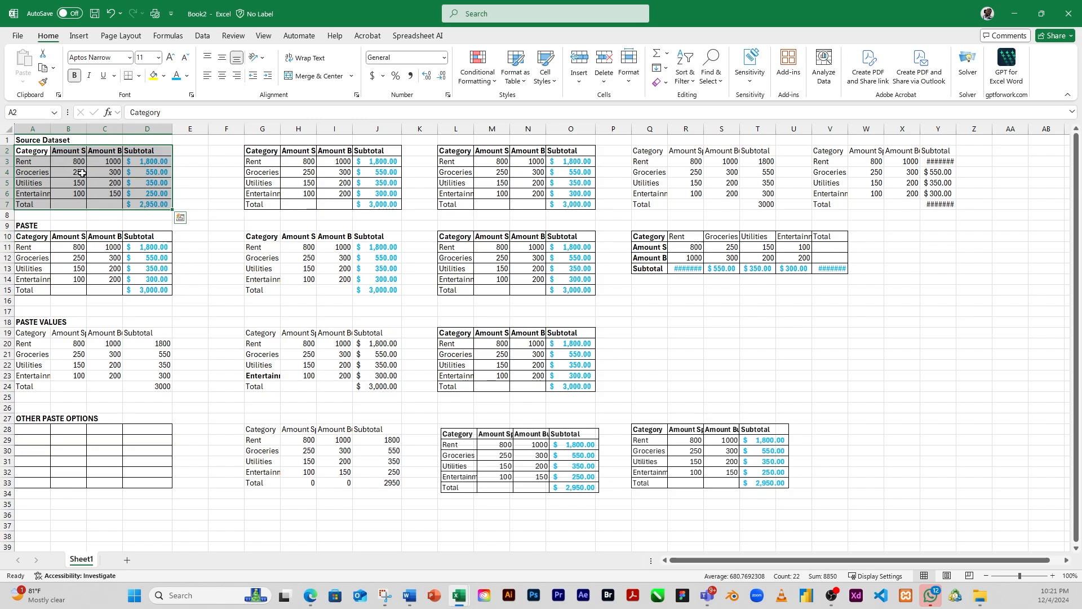
pyautogui.click(680, 464)
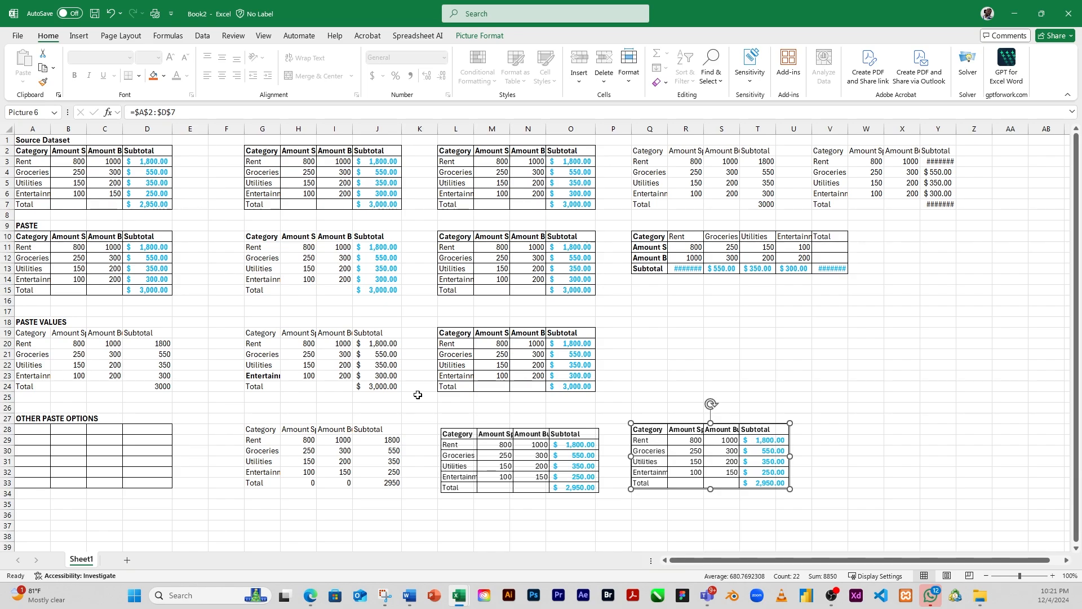
pyautogui.scroll(-3, 498, 430)
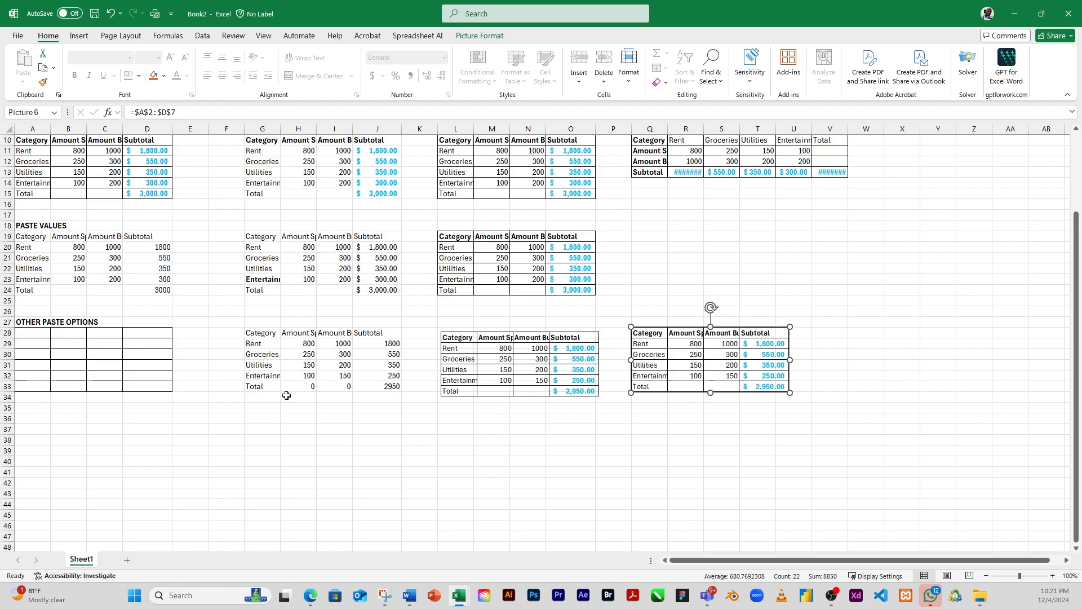
pyautogui.click(191, 463)
pyautogui.click(100, 430)
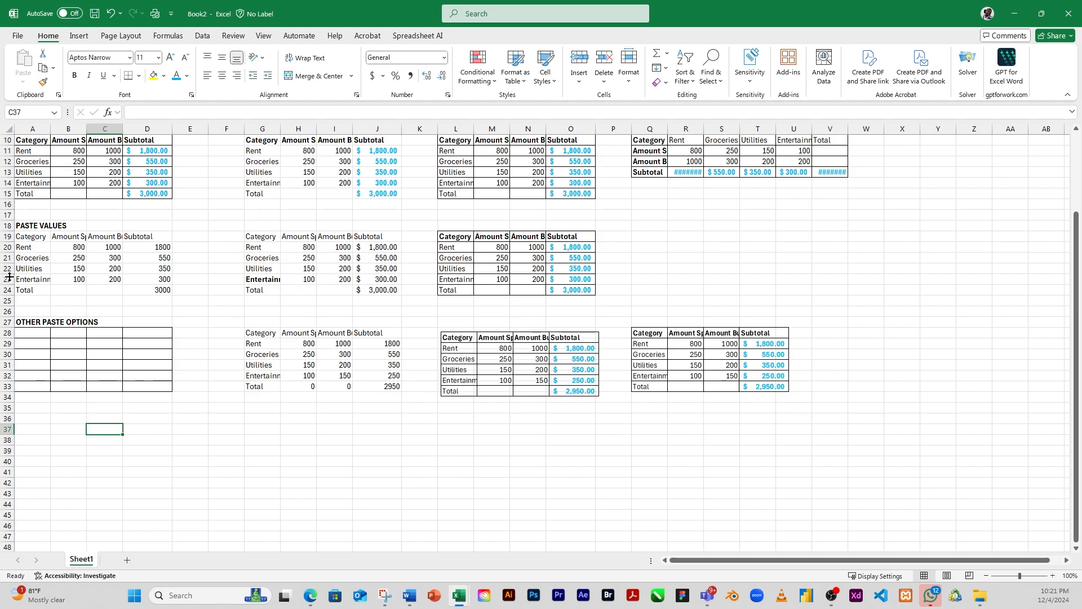
pyautogui.scroll(2, 114, 266)
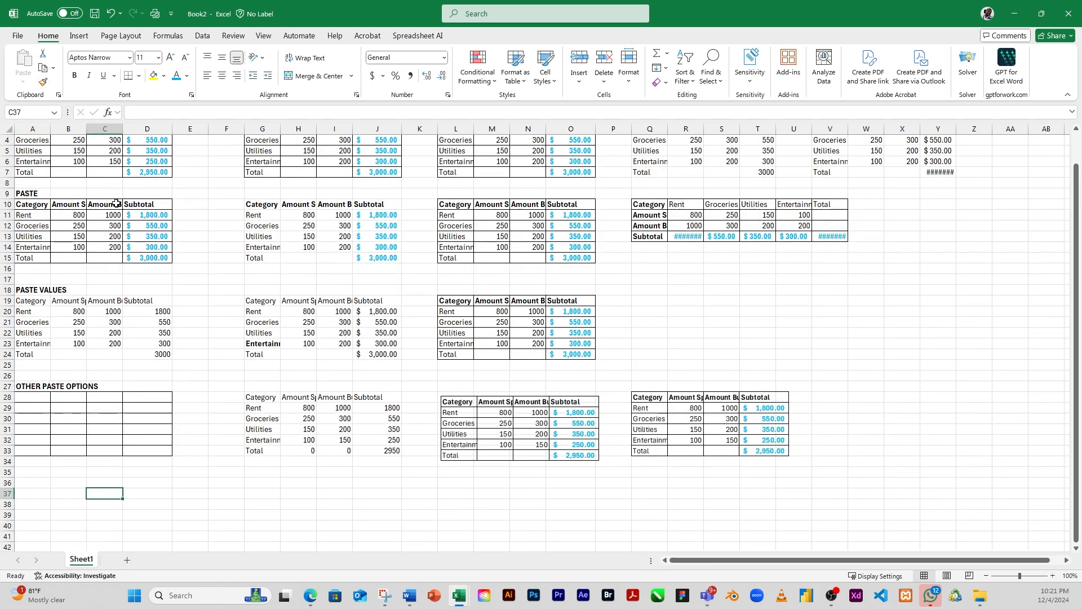
pyautogui.scroll(1, 139, 204)
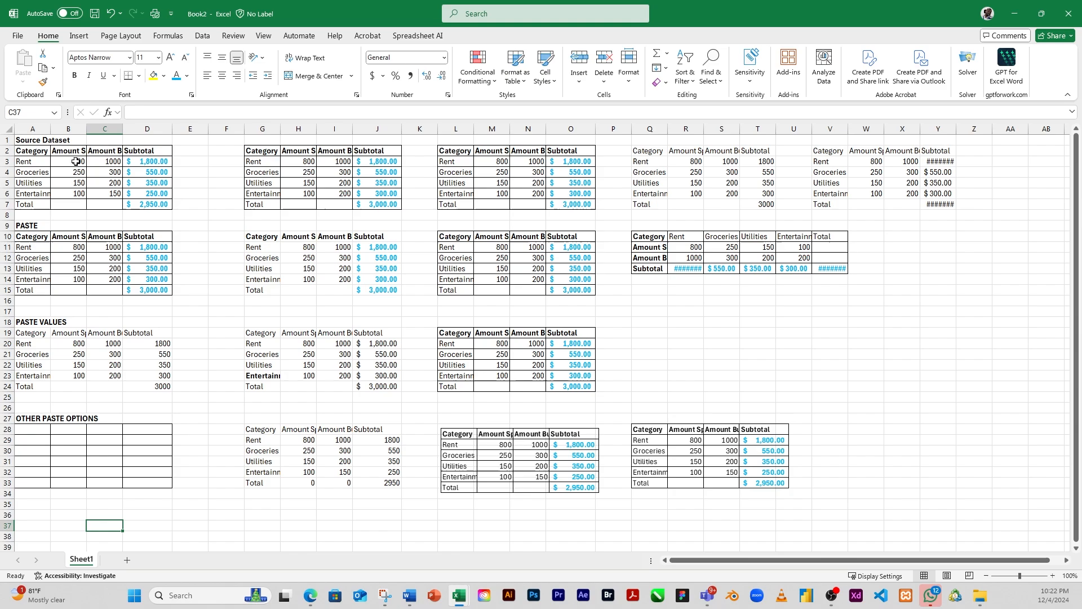
# Step: Copy the Rent to Entertainment amounts in cells B3:B6 of the source table
pyautogui.moveTo(75, 162); pyautogui.dragTo(78, 195)
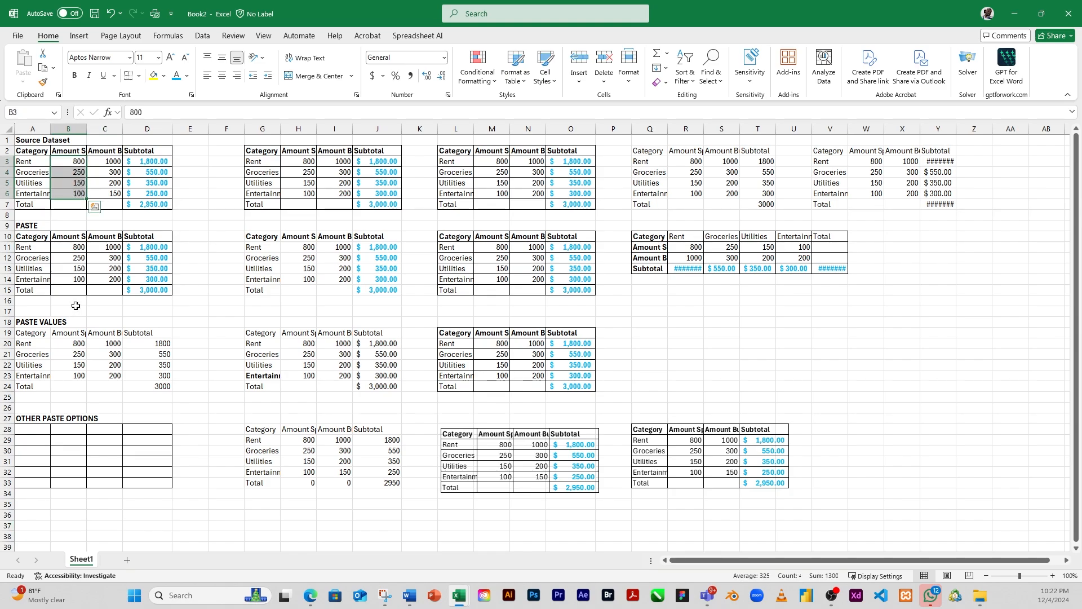
pyautogui.click(42, 68)
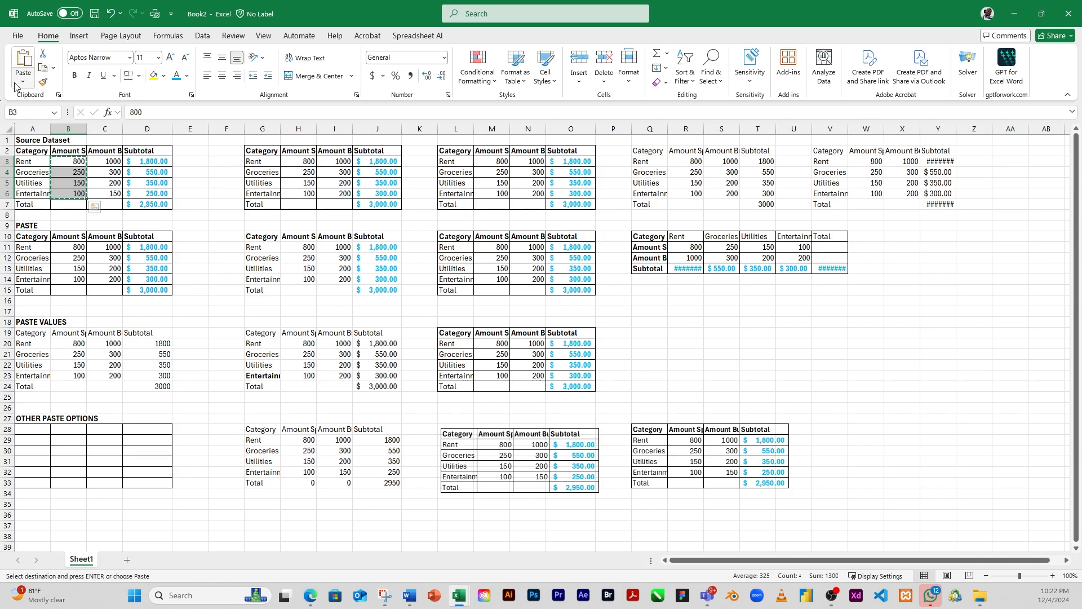
pyautogui.click(23, 83)
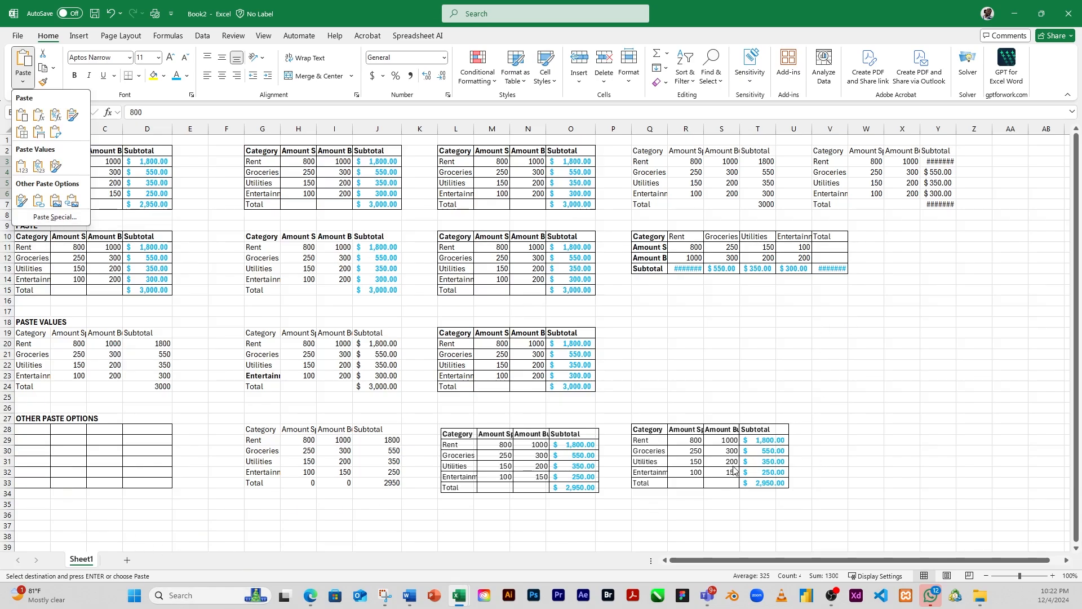
# Step: Move the linked picture left so it sits beside the unlinked table picture, and deselect it
pyautogui.click(724, 472)
pyautogui.moveTo(720, 475); pyautogui.dragTo(693, 478)
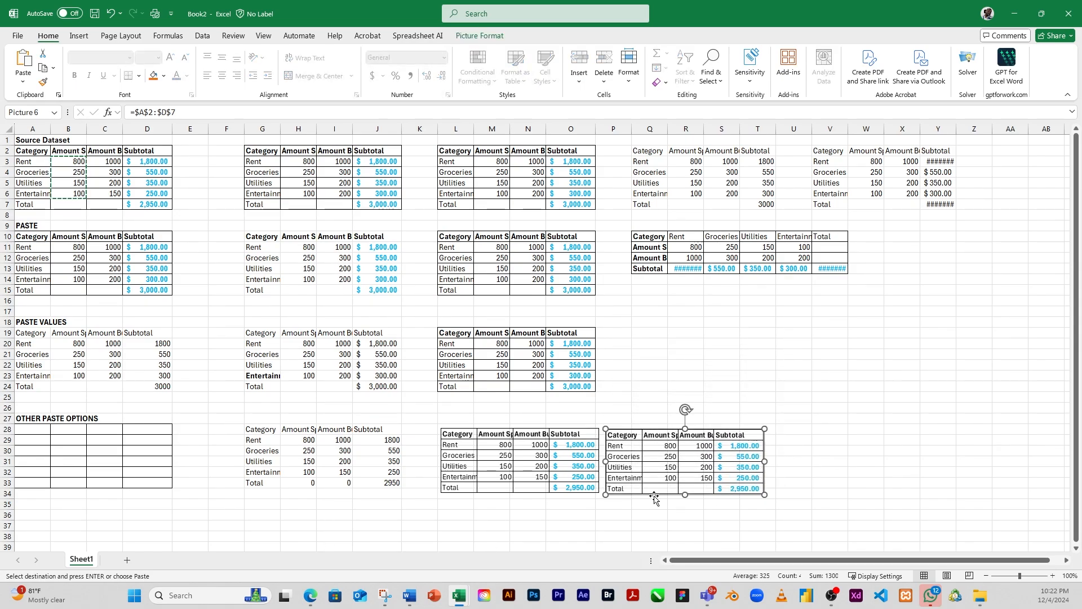
pyautogui.click(818, 451)
# Step: Examine the Paste Special paste types, operations, Skip blanks and Transpose options for cell V29, and close the dialog without pasting
pyautogui.click(832, 438)
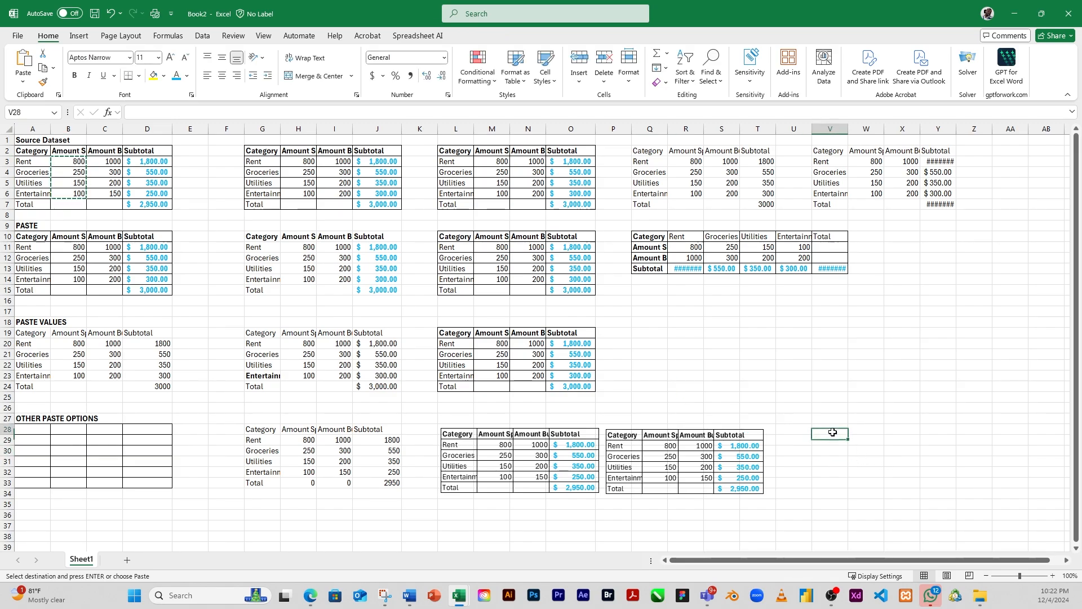
pyautogui.click(23, 79)
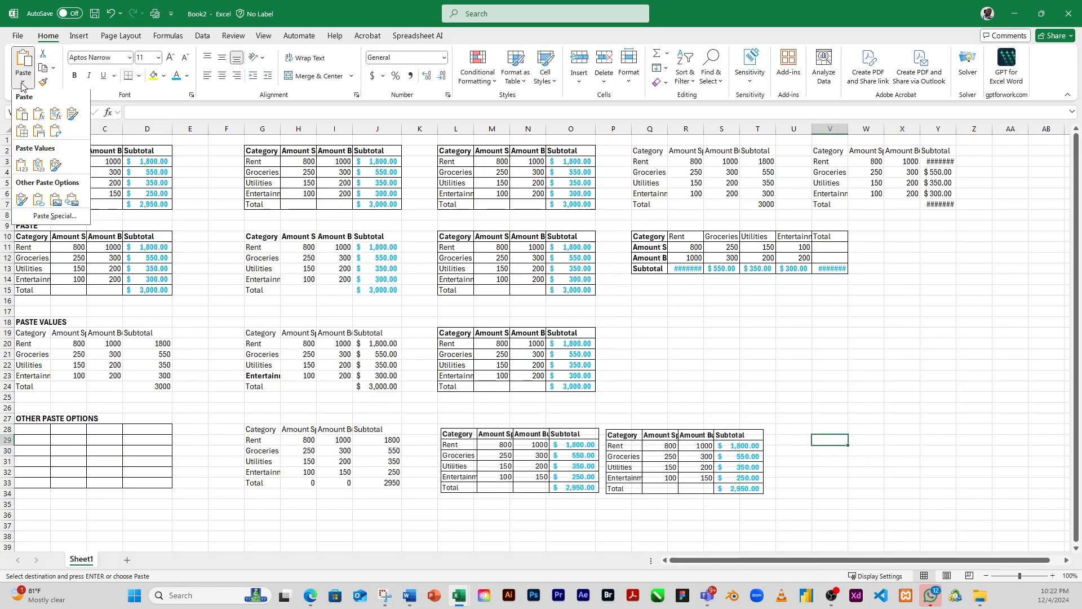
pyautogui.click(54, 217)
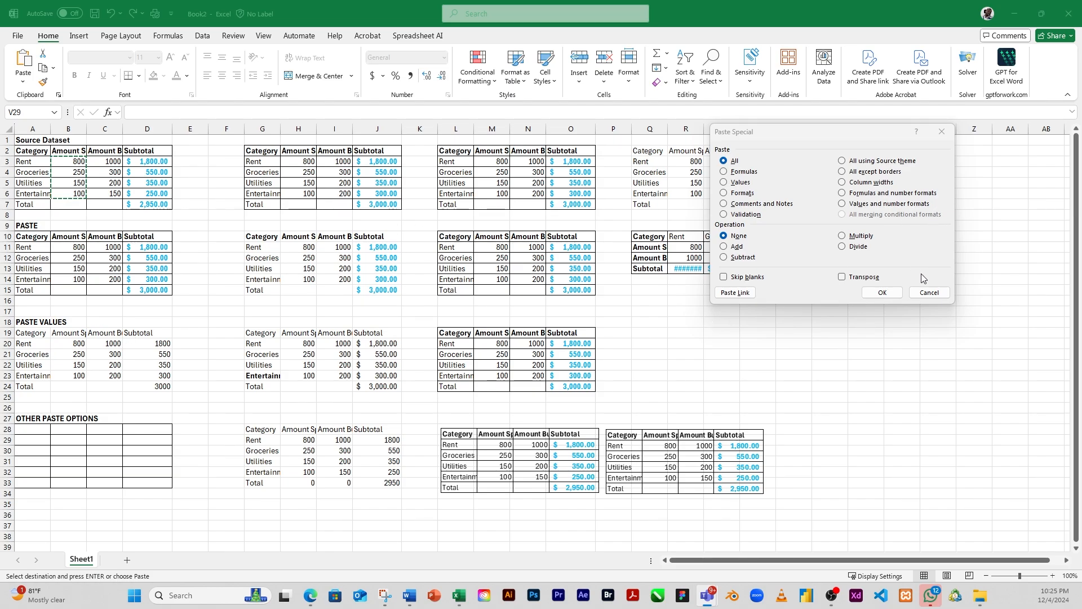
pyautogui.click(927, 296)
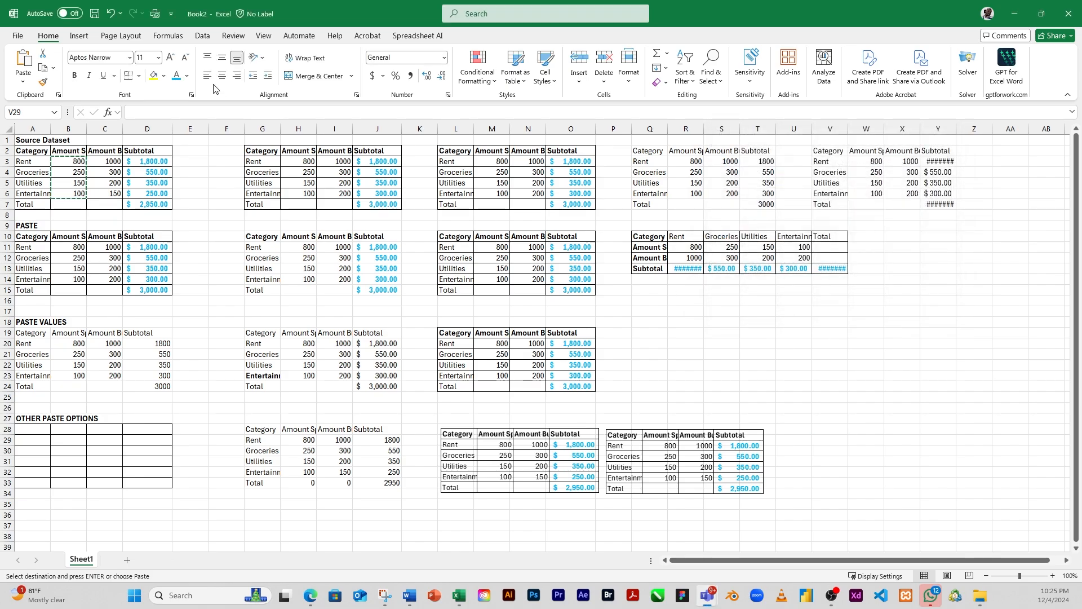
pyautogui.click(24, 84)
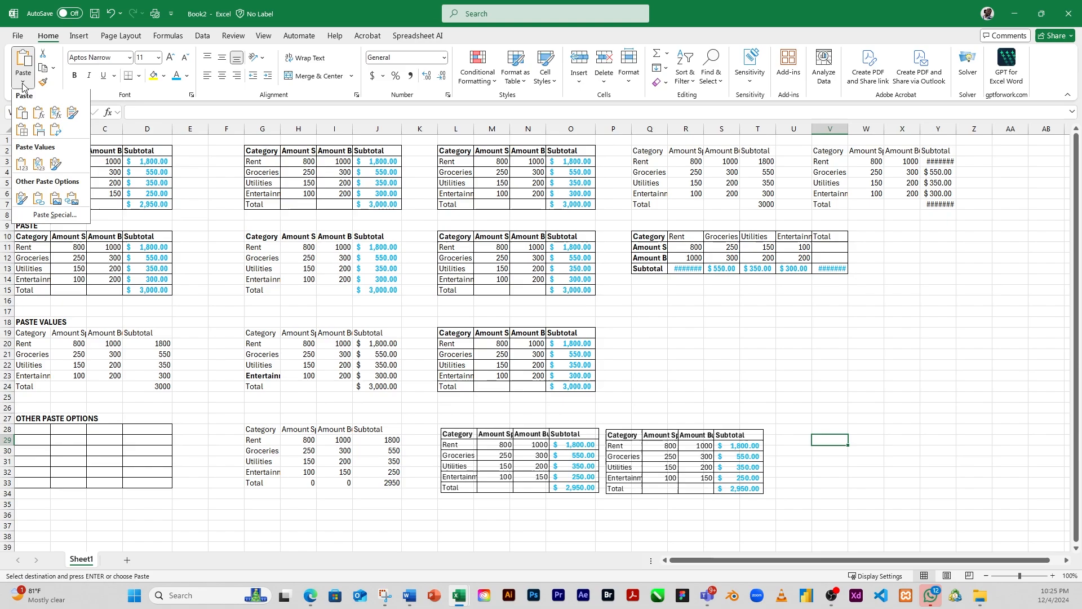
pyautogui.click(41, 218)
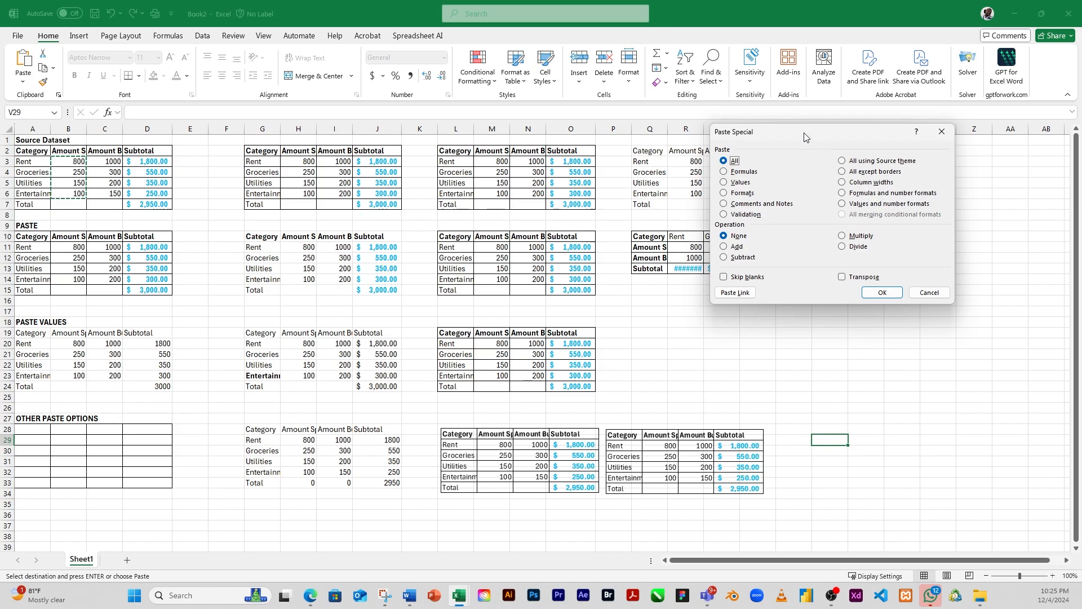
pyautogui.moveTo(804, 137); pyautogui.dragTo(808, 135)
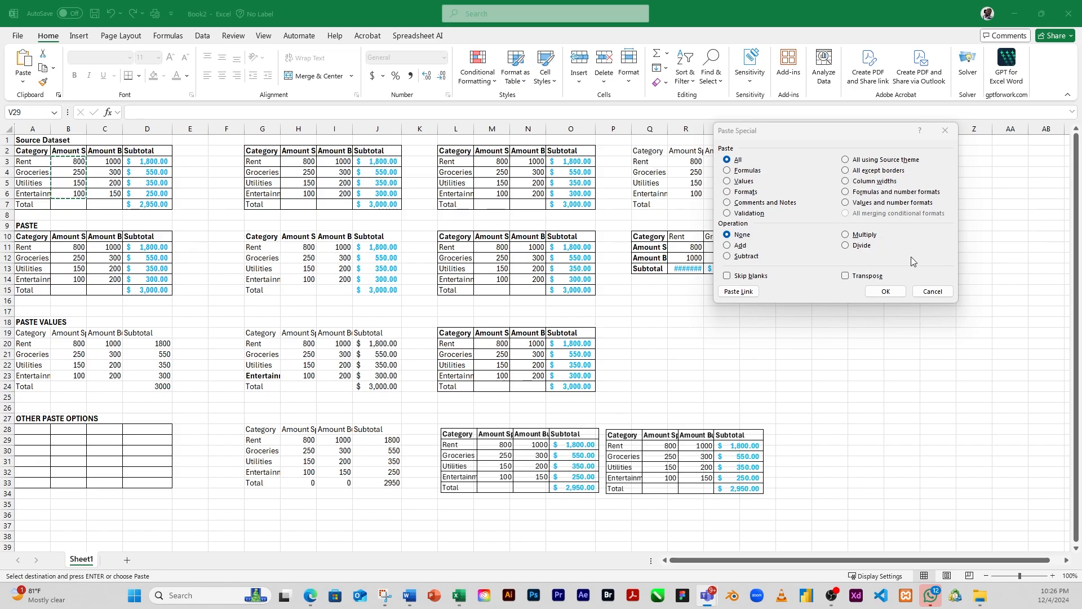
pyautogui.click(928, 291)
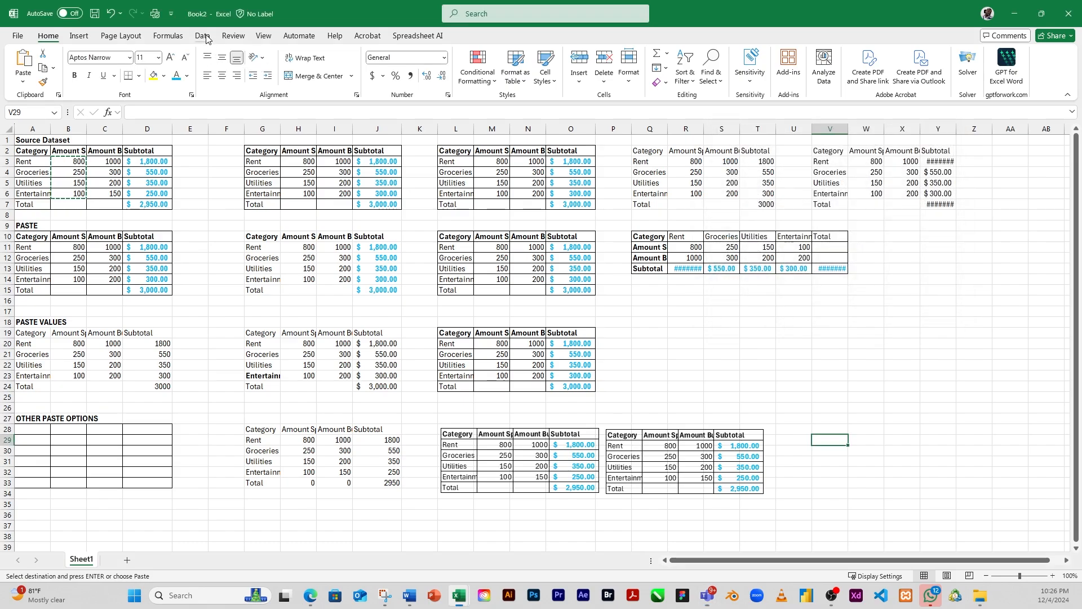
# Step: Look over the data tools and recheck the Paste Special options for cell V29, closing the dialog without pasting
pyautogui.click(203, 36)
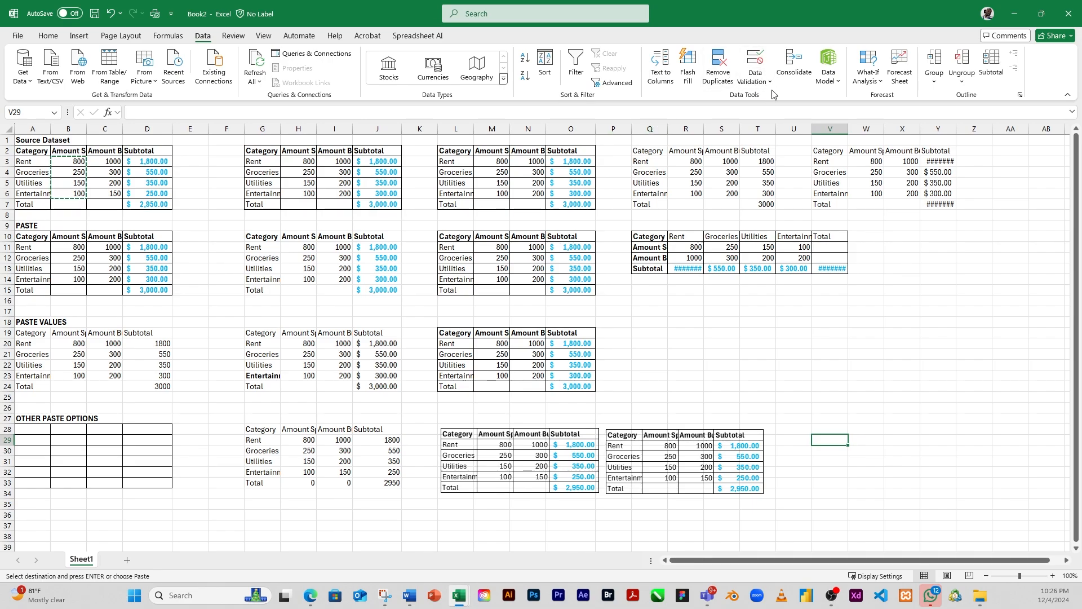
pyautogui.click(50, 36)
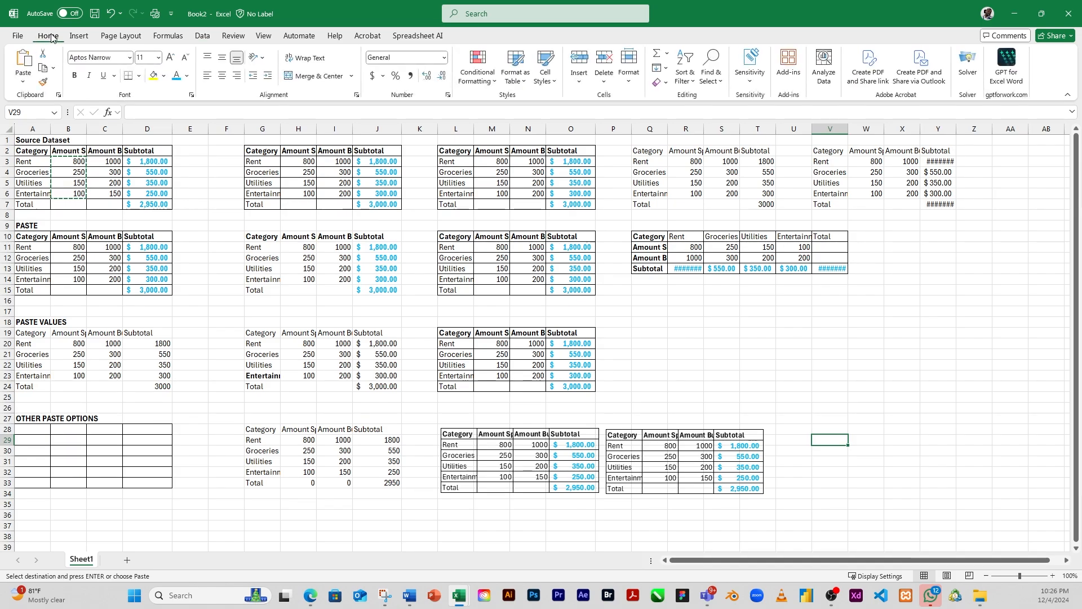
pyautogui.click(24, 82)
pyautogui.click(55, 218)
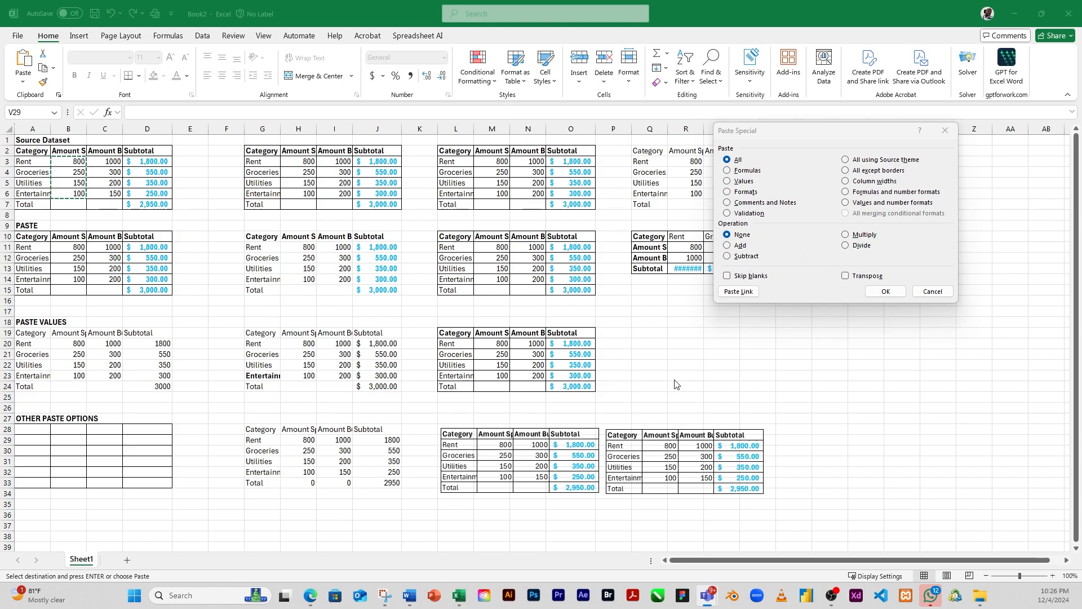
pyautogui.click(933, 291)
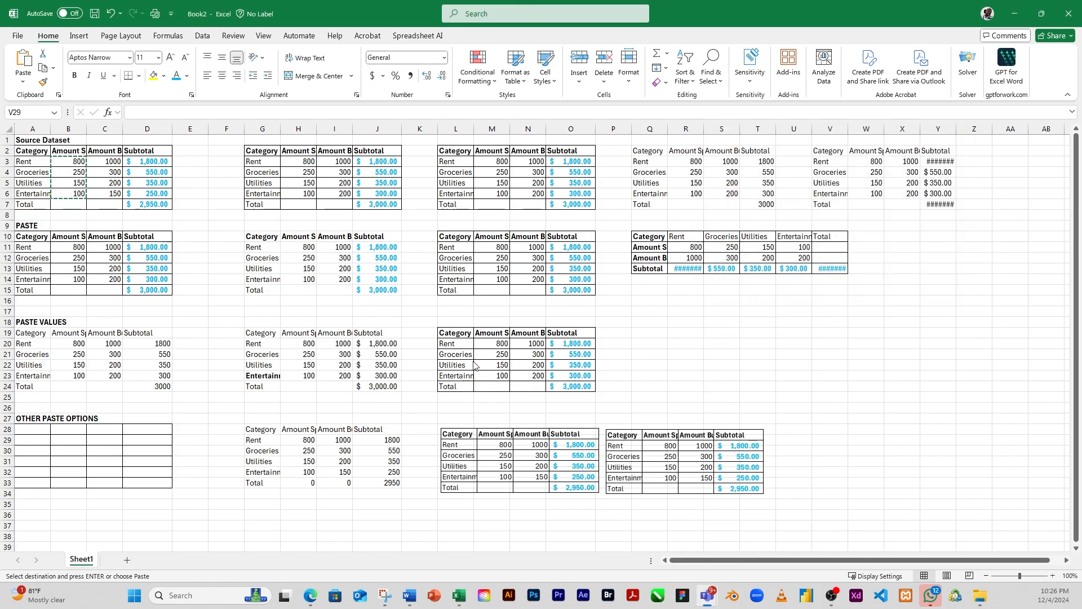
pyautogui.click(500, 348)
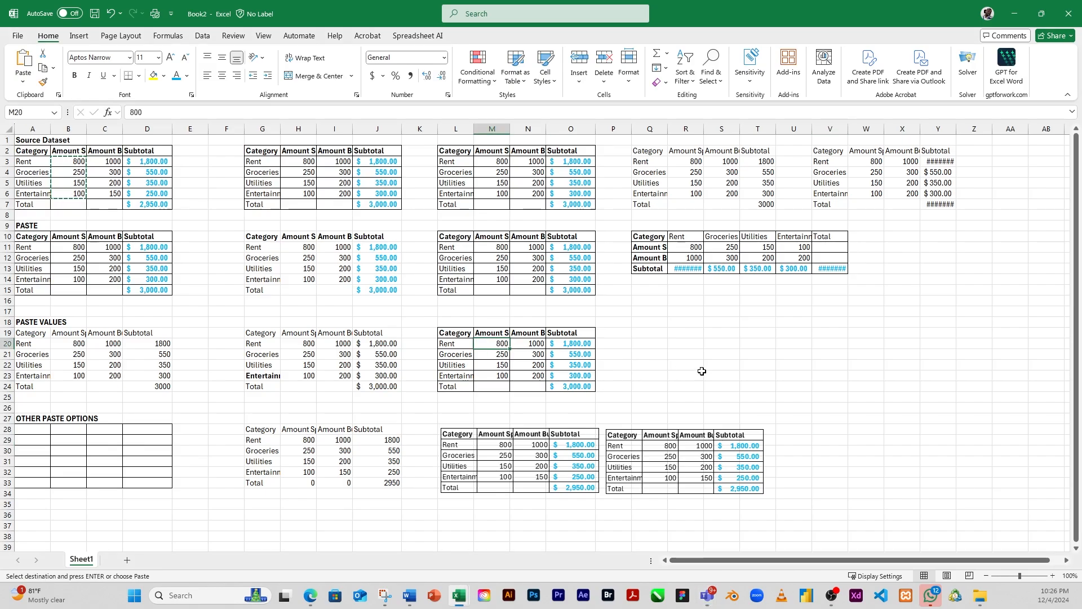
# Step: Enter the value 2 in each of the cells U20 to U23
pyautogui.click(794, 342)
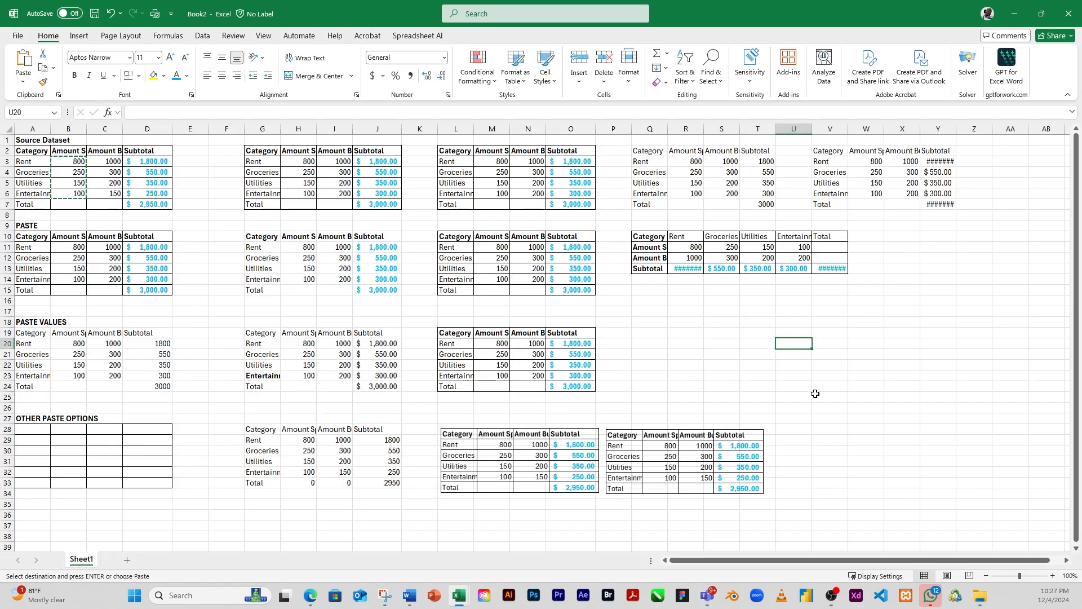
pyautogui.write('2')
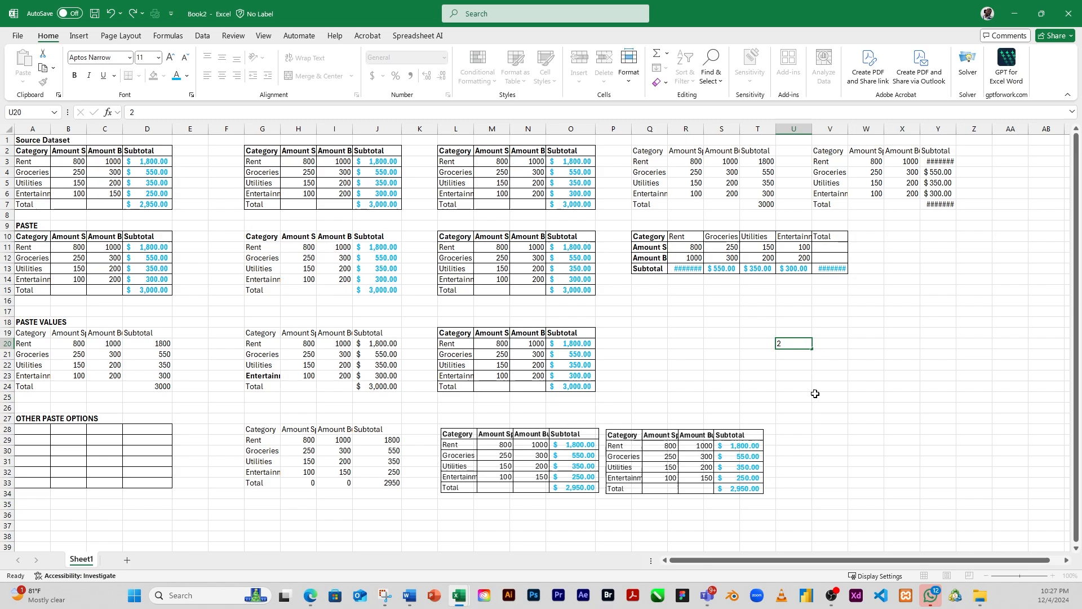
pyautogui.press('Return')
pyautogui.write('2')
pyautogui.press('Return')
pyautogui.write('2')
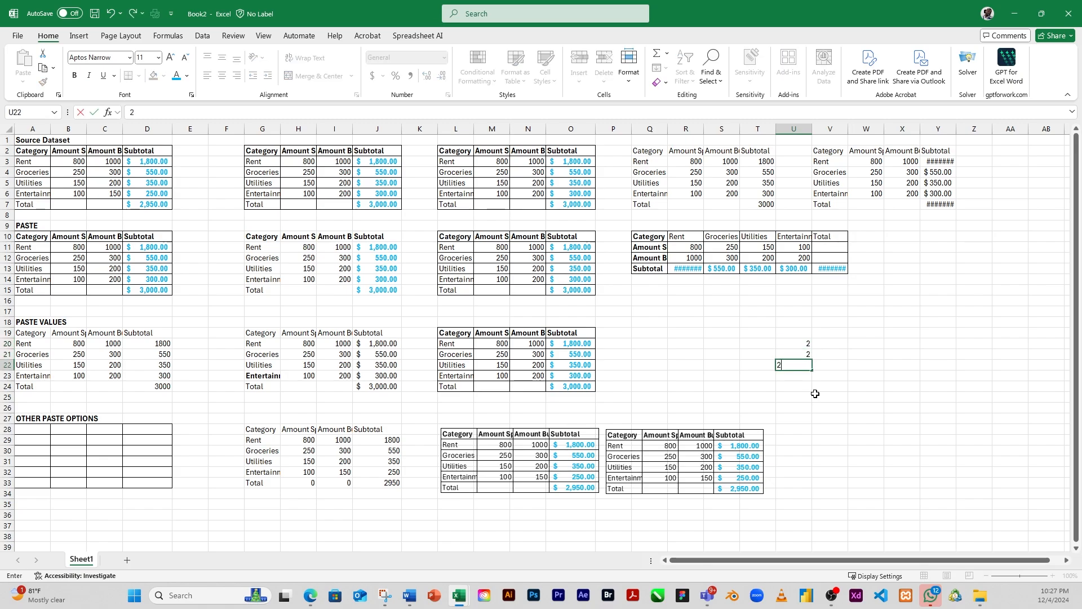
pyautogui.press('Return')
pyautogui.write('2')
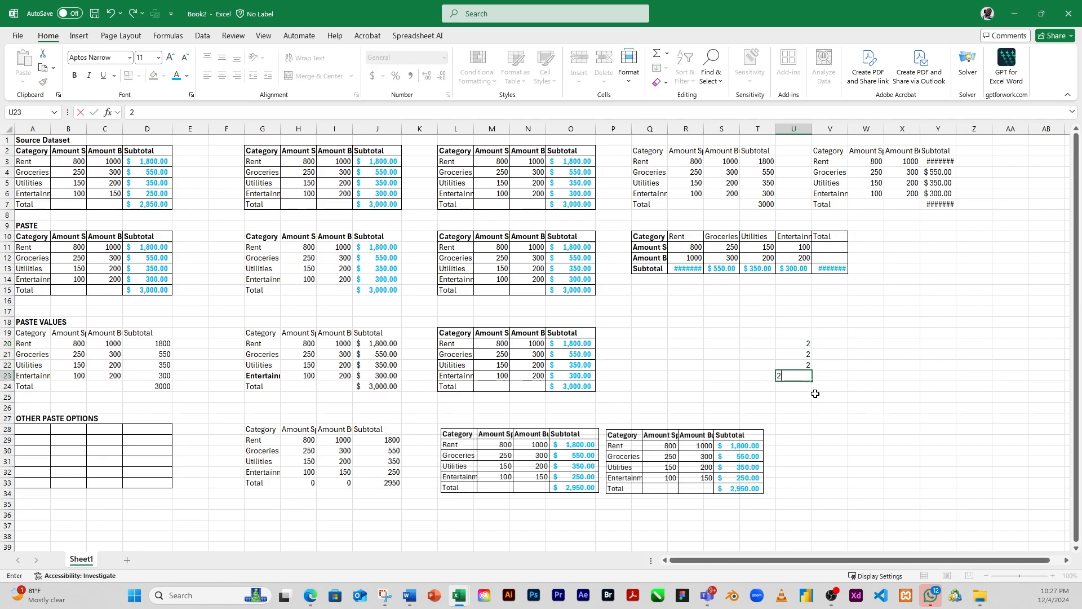
pyautogui.click(840, 347)
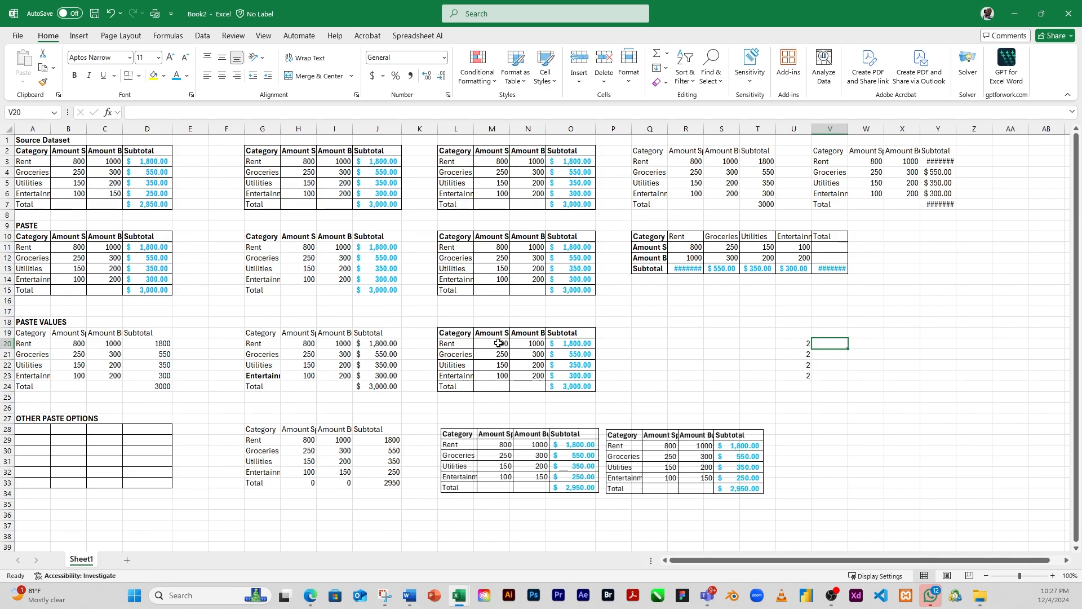
# Step: Copy the Rent to Entertainment amounts in cells M20:M23 of the bordered table in the PASTE VALUES section
pyautogui.moveTo(495, 345); pyautogui.dragTo(502, 376)
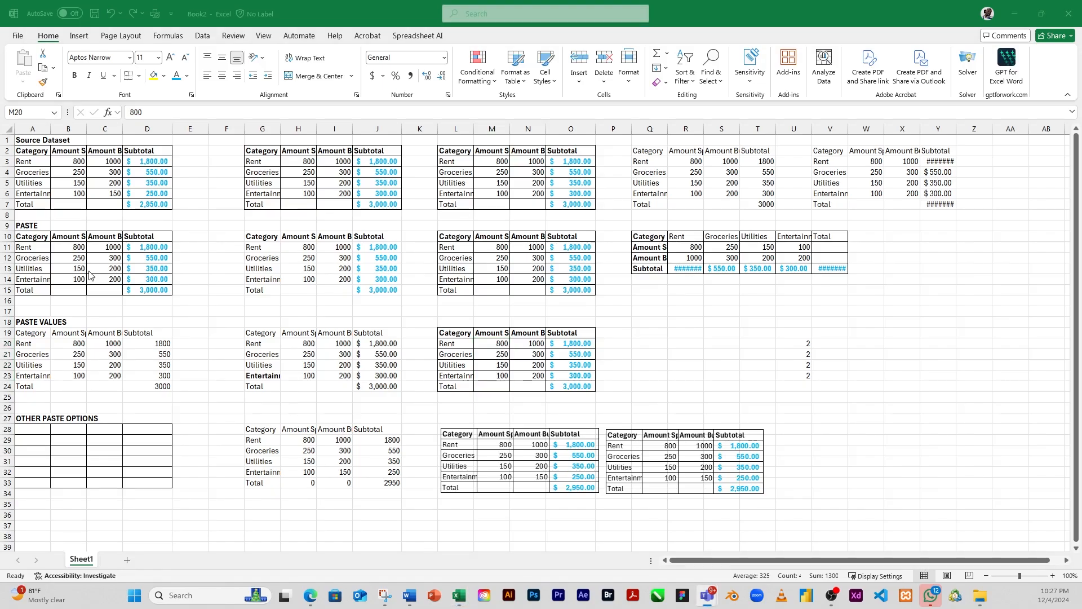
pyautogui.click(499, 343)
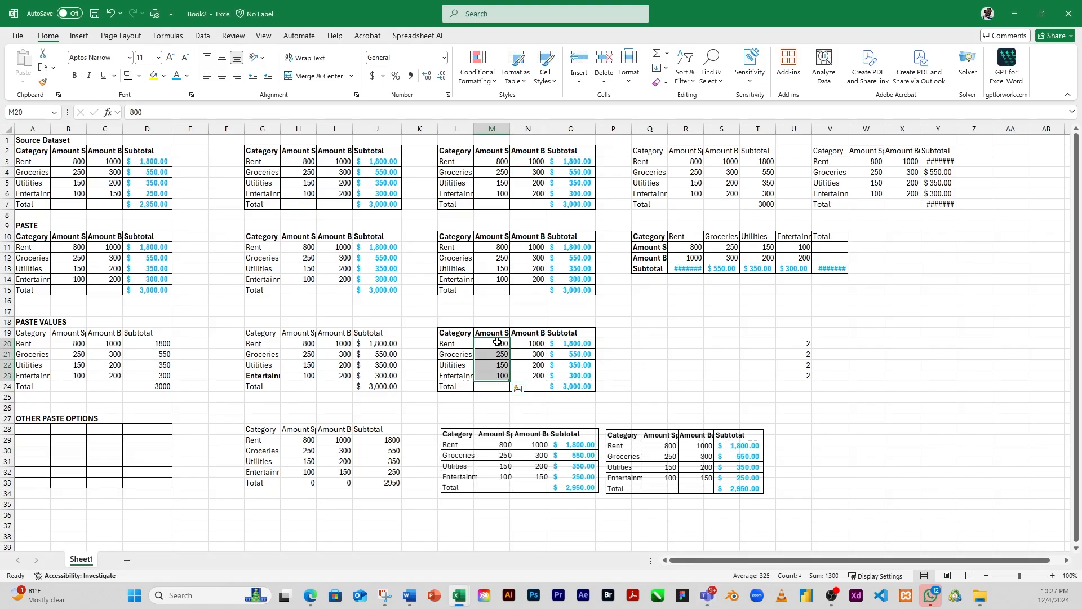
pyautogui.moveTo(499, 344); pyautogui.dragTo(500, 374)
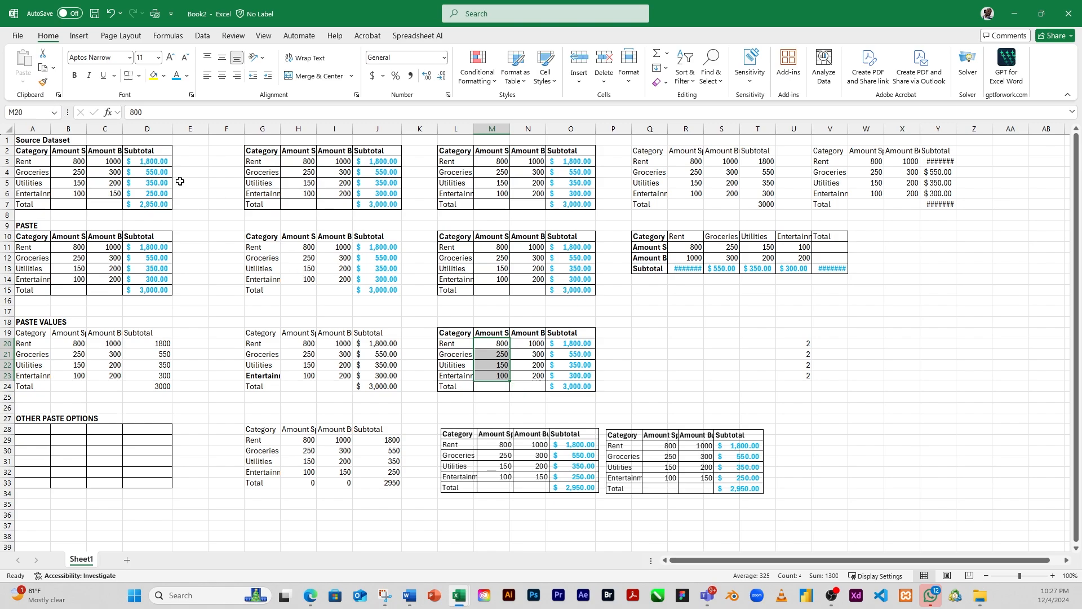
pyautogui.click(43, 68)
pyautogui.click(23, 84)
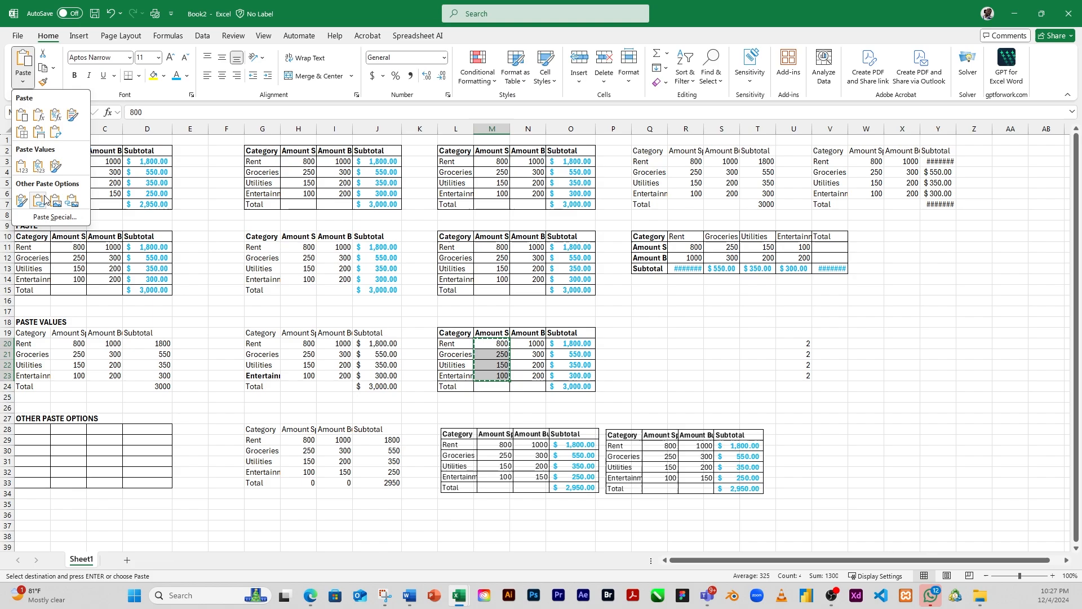
pyautogui.click(52, 218)
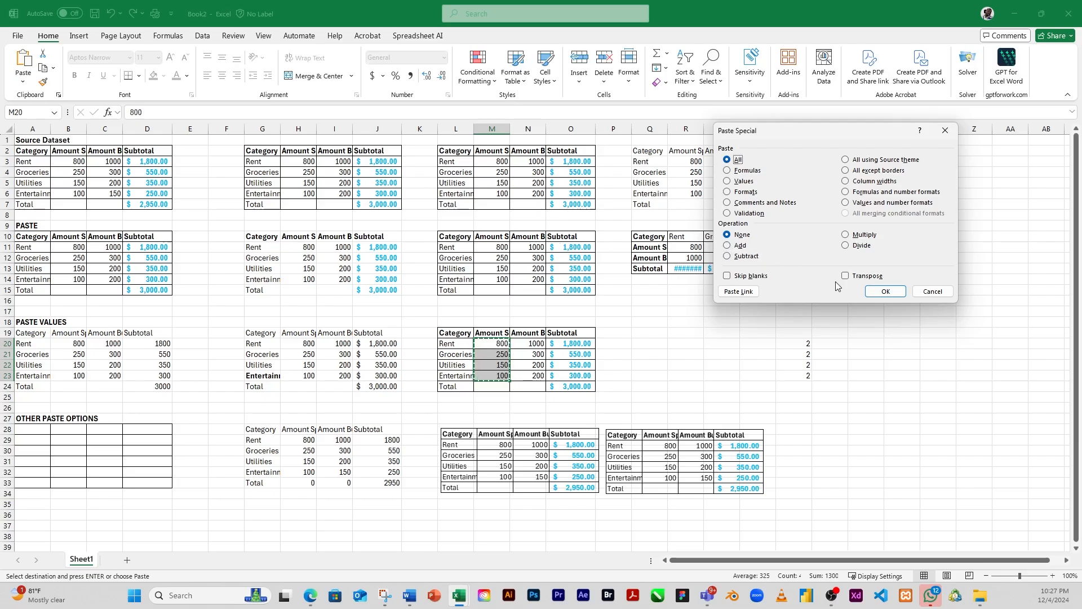
pyautogui.click(927, 291)
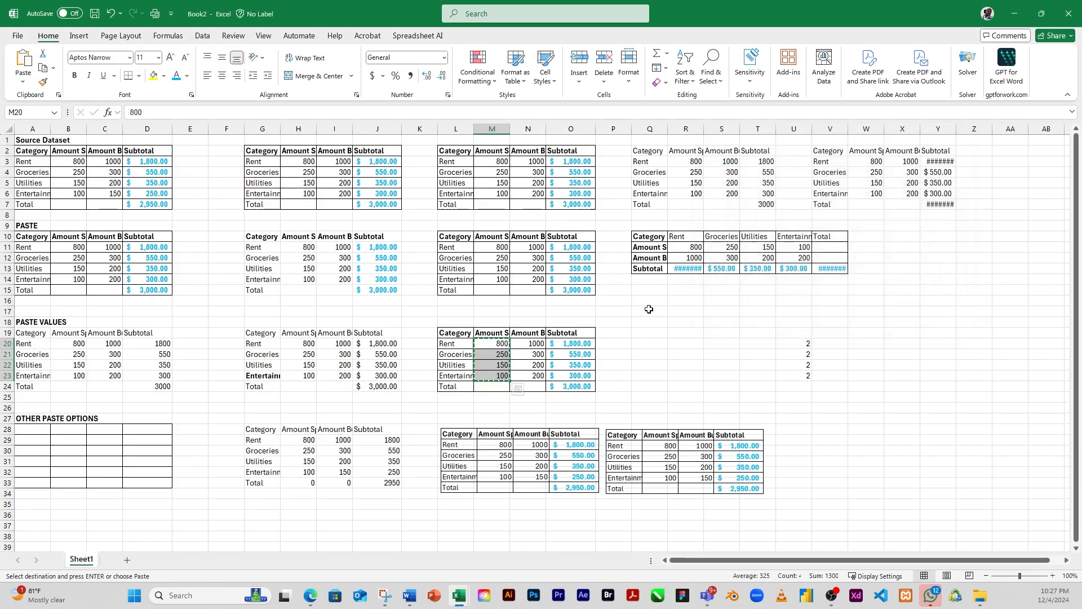
# Step: Paste the copied amounts onto cells U20:U23 using Paste Special with the All paste type and the Add operation
pyautogui.moveTo(802, 343); pyautogui.dragTo(806, 375)
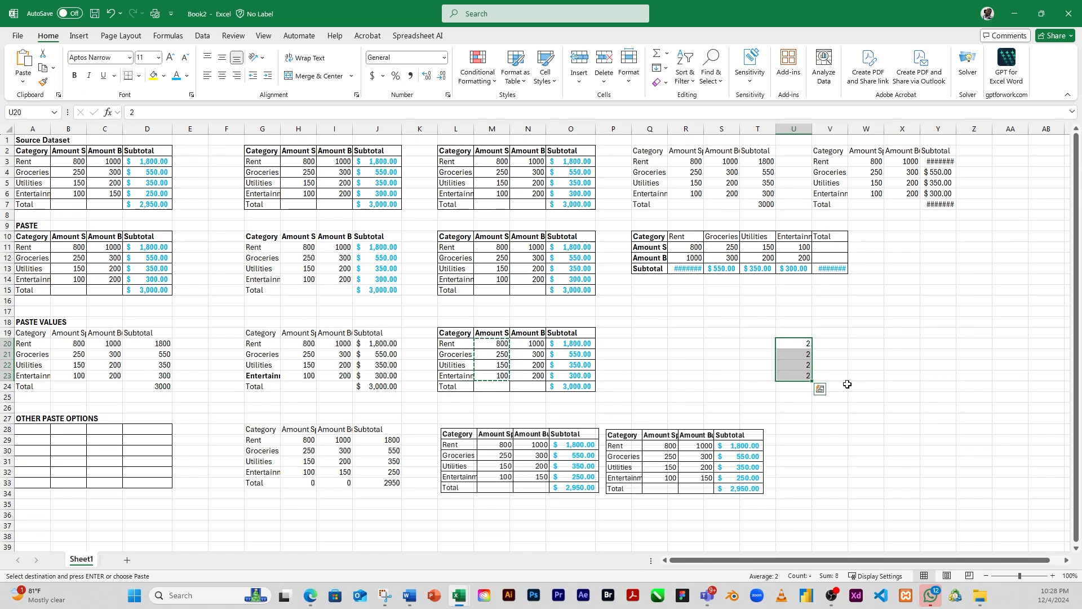
pyautogui.click(23, 81)
pyautogui.click(62, 217)
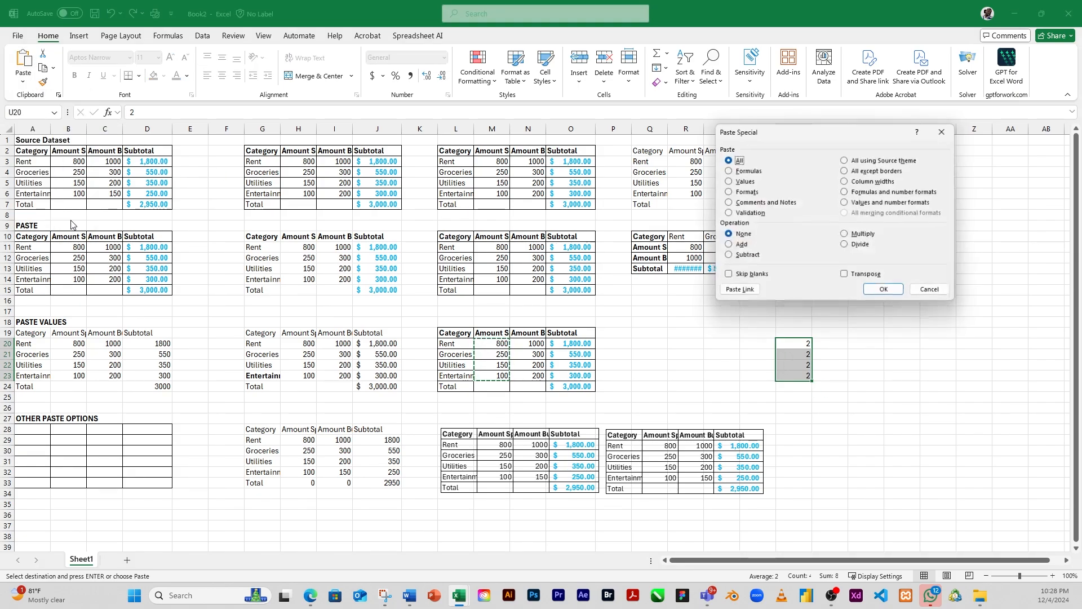
pyautogui.click(733, 246)
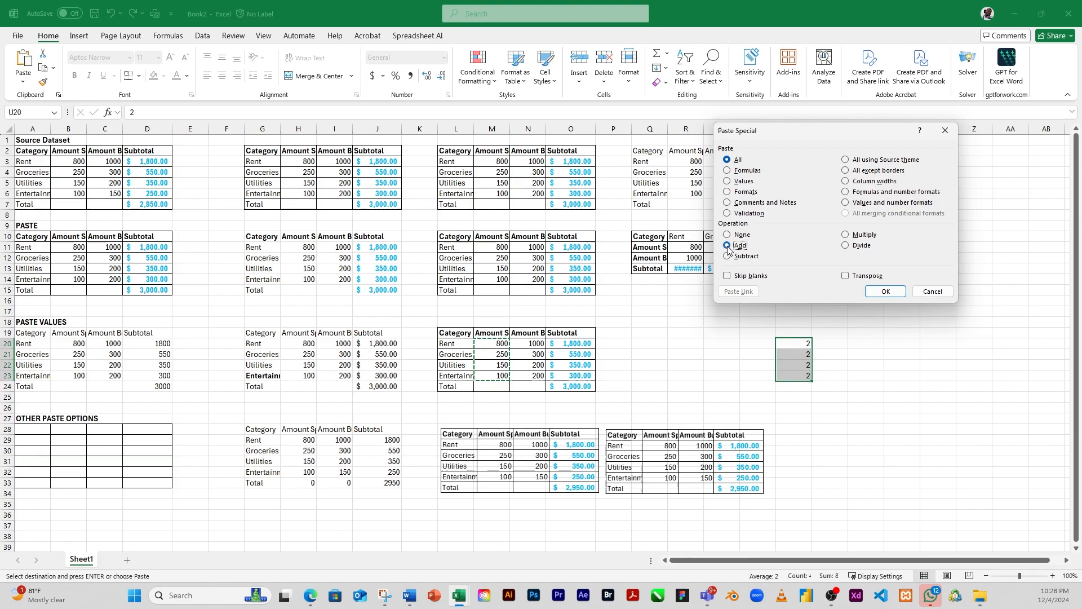
pyautogui.click(886, 291)
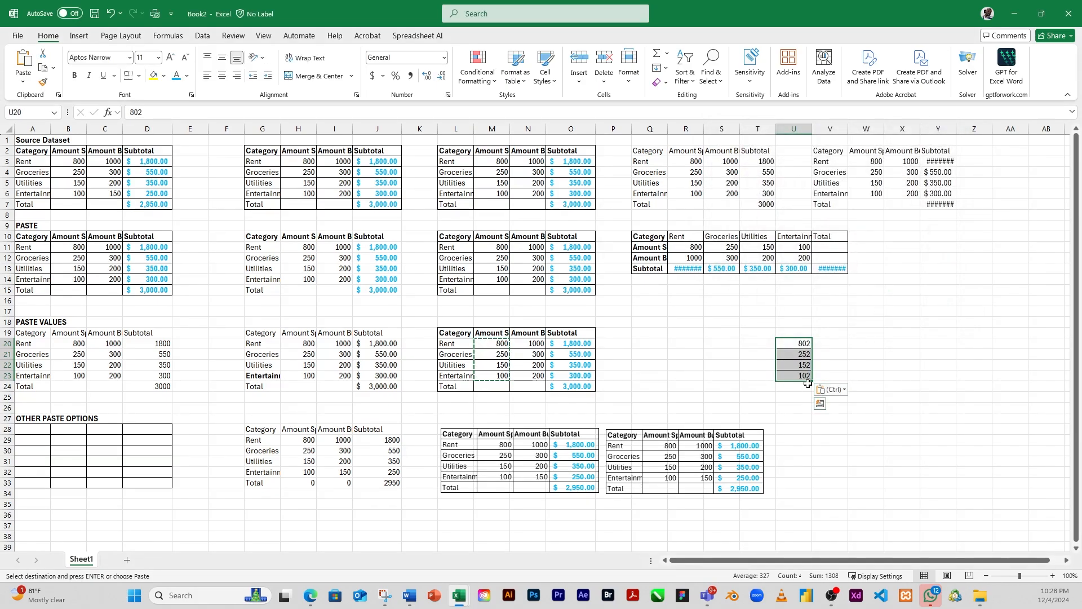
pyautogui.click(801, 363)
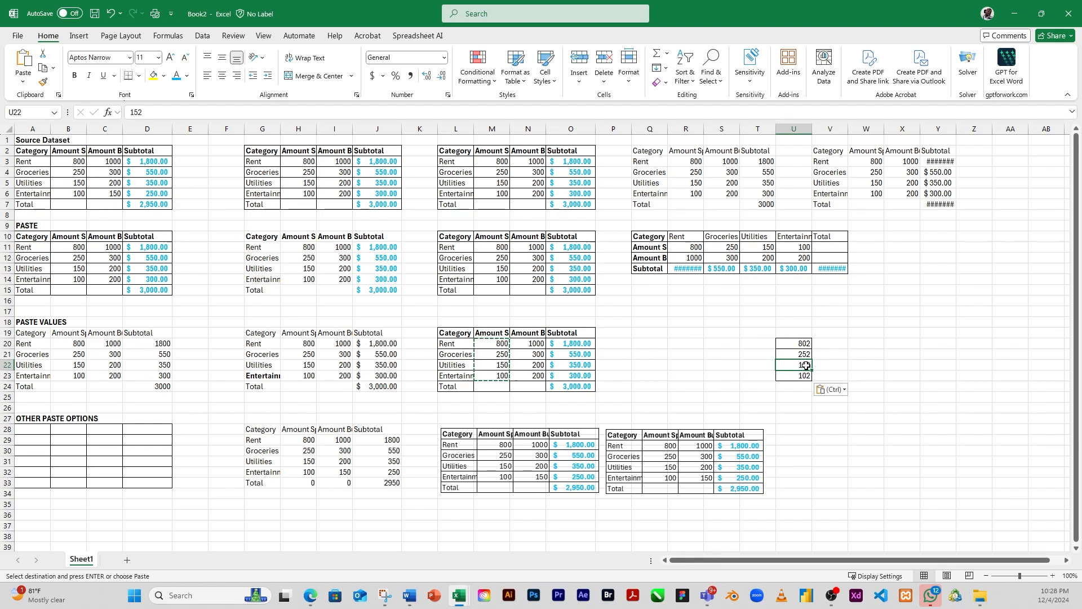
# Step: Enter the value 3 in each of the cells W20 to W23
pyautogui.click(861, 345)
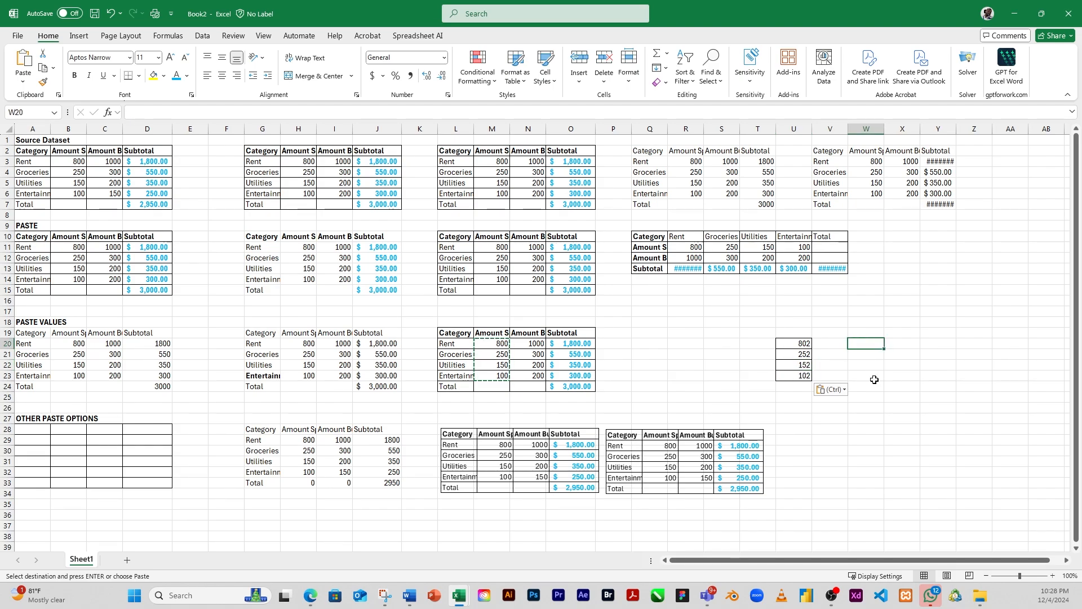
pyautogui.write('3')
pyautogui.press('Return')
pyautogui.write('3')
pyautogui.press('Return')
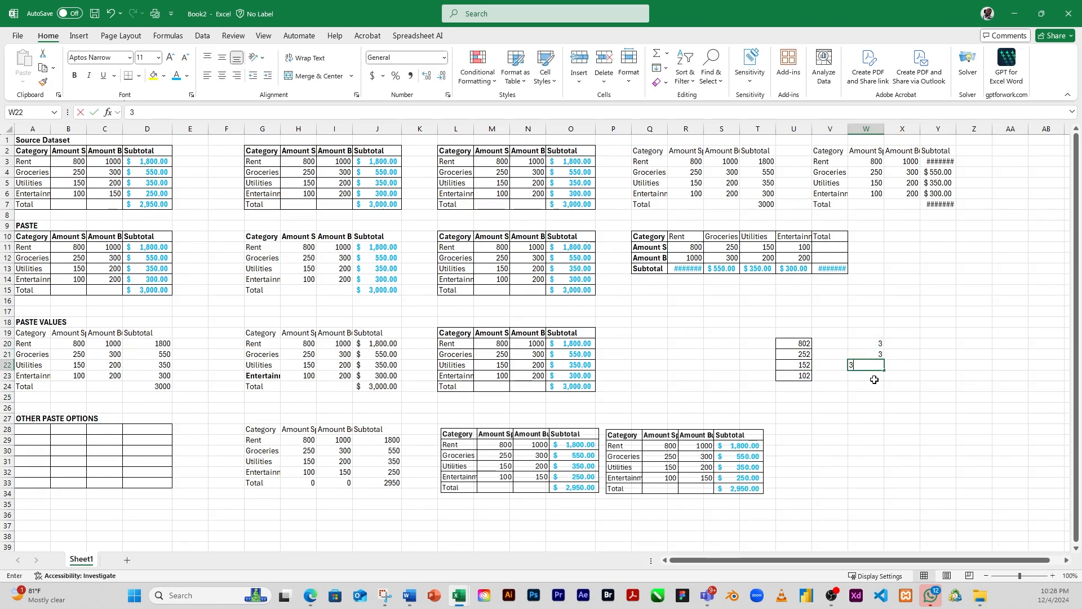
pyautogui.write('3')
pyautogui.press('Return')
pyautogui.write('3')
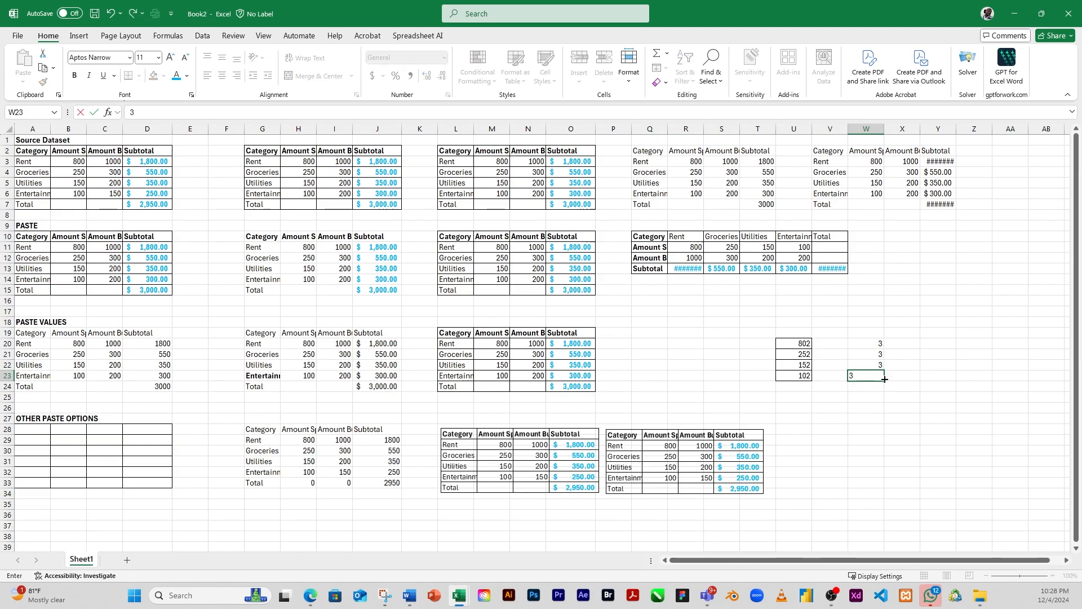
pyautogui.click(912, 385)
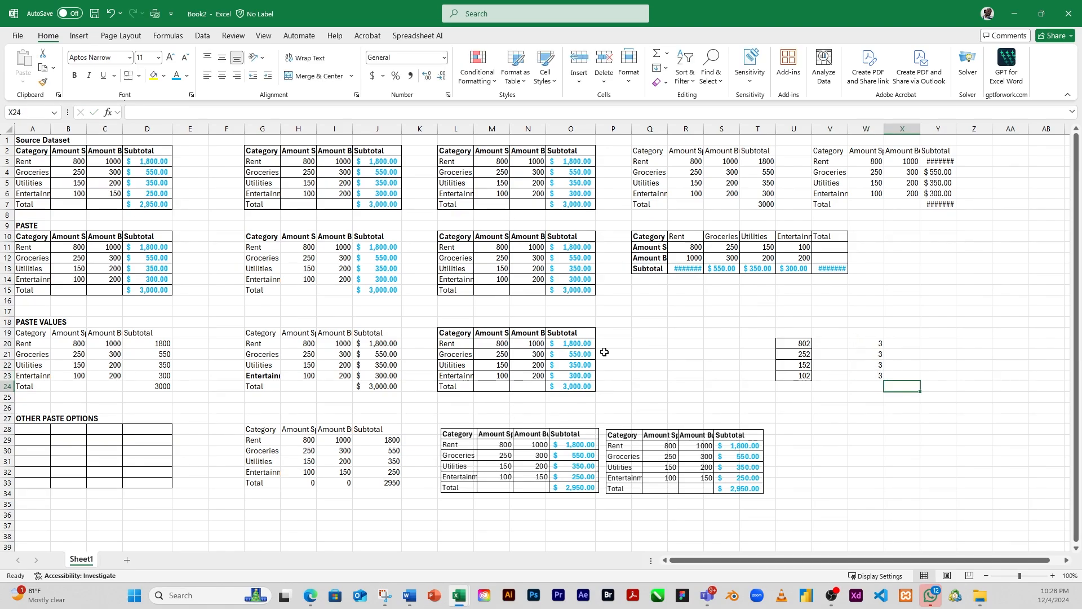
# Step: Copy the amounts in M20:M23 and paste them onto W20:W23 using Paste Special with the Subtract operation
pyautogui.moveTo(500, 342); pyautogui.dragTo(501, 375)
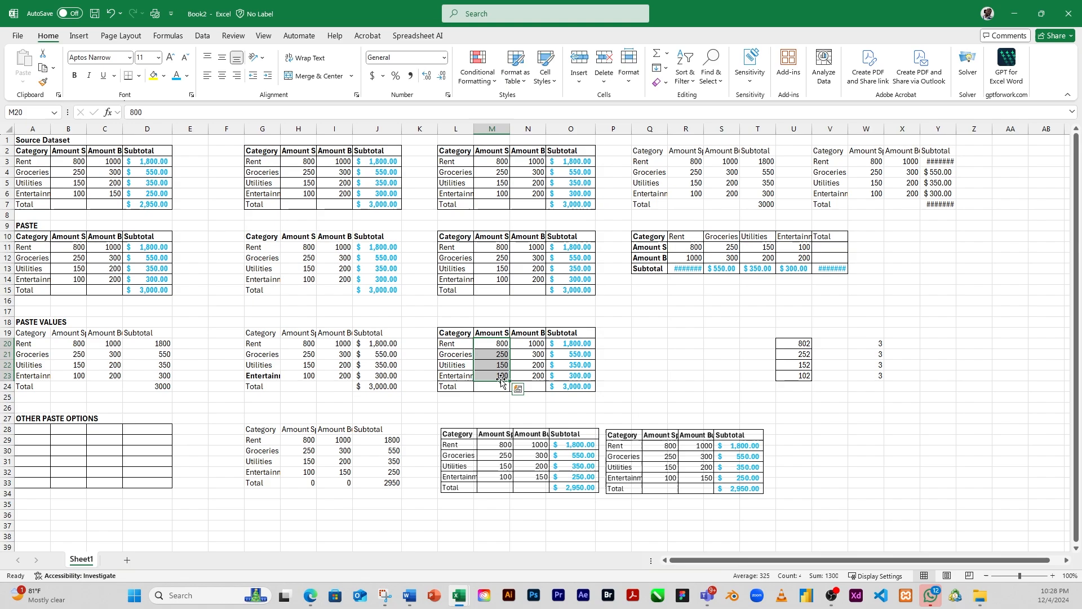
pyautogui.click(44, 69)
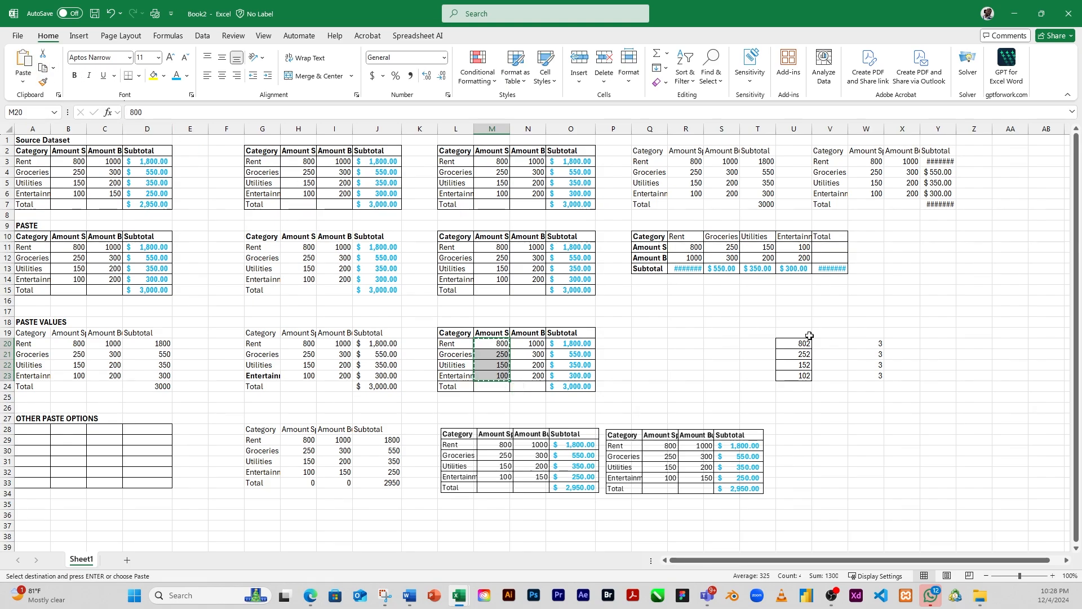
pyautogui.moveTo(877, 344); pyautogui.dragTo(879, 375)
pyautogui.click(23, 82)
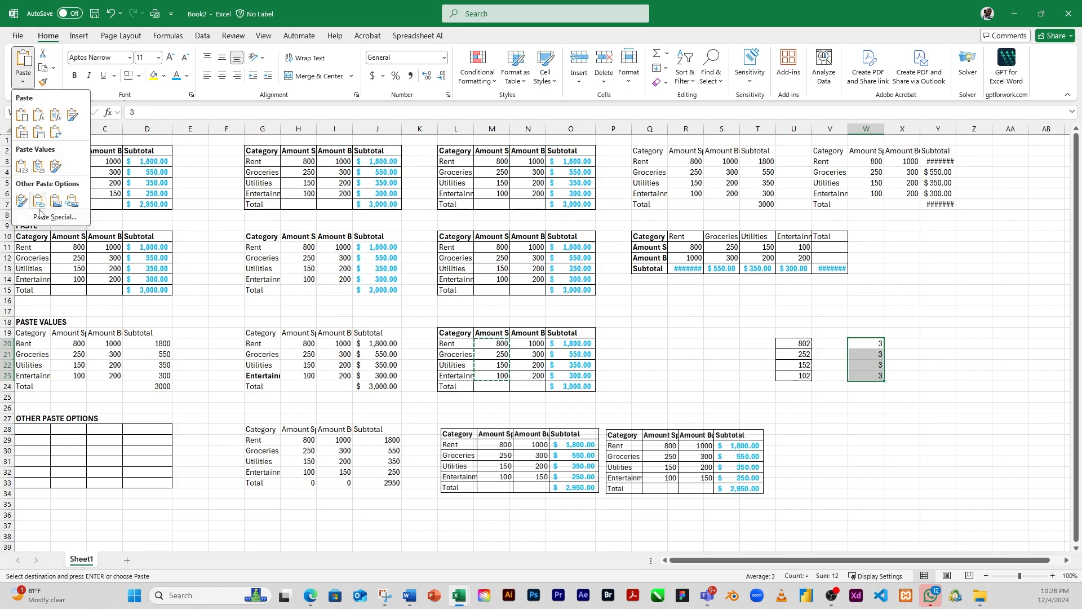
pyautogui.click(48, 219)
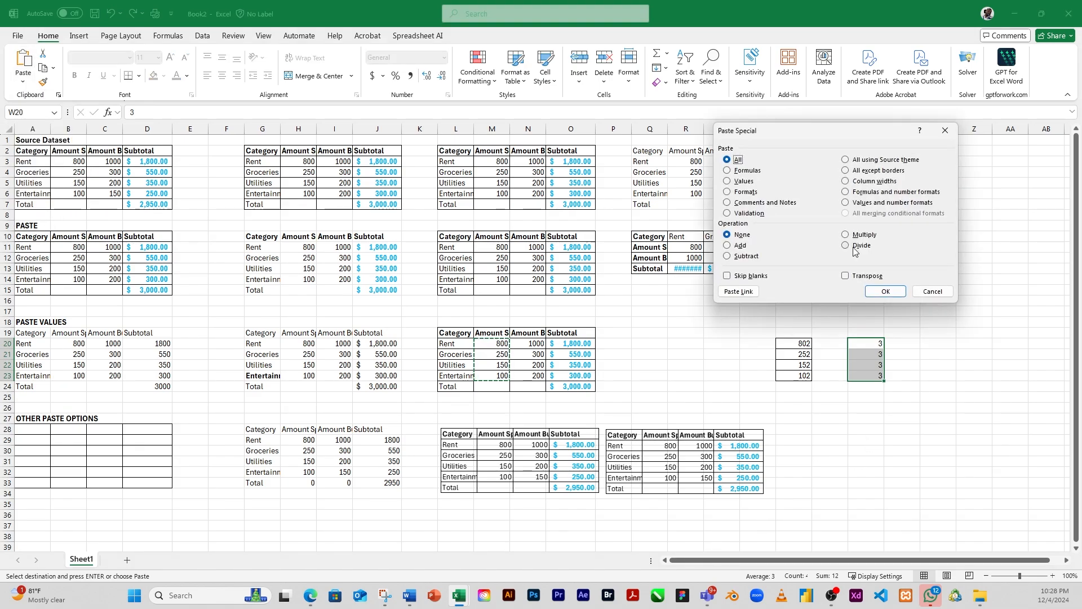
pyautogui.click(729, 257)
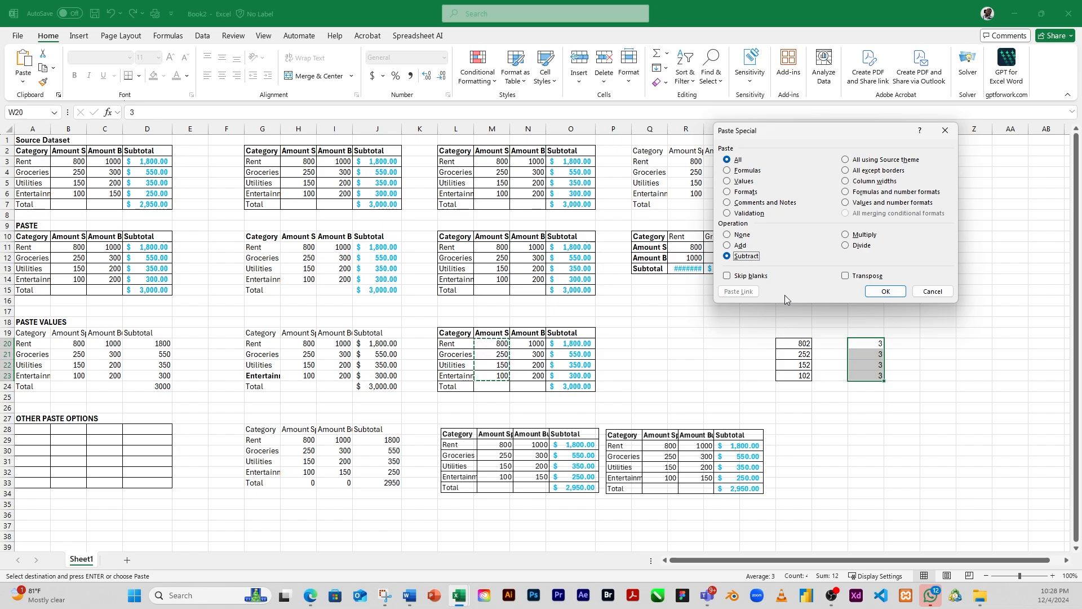
pyautogui.click(890, 296)
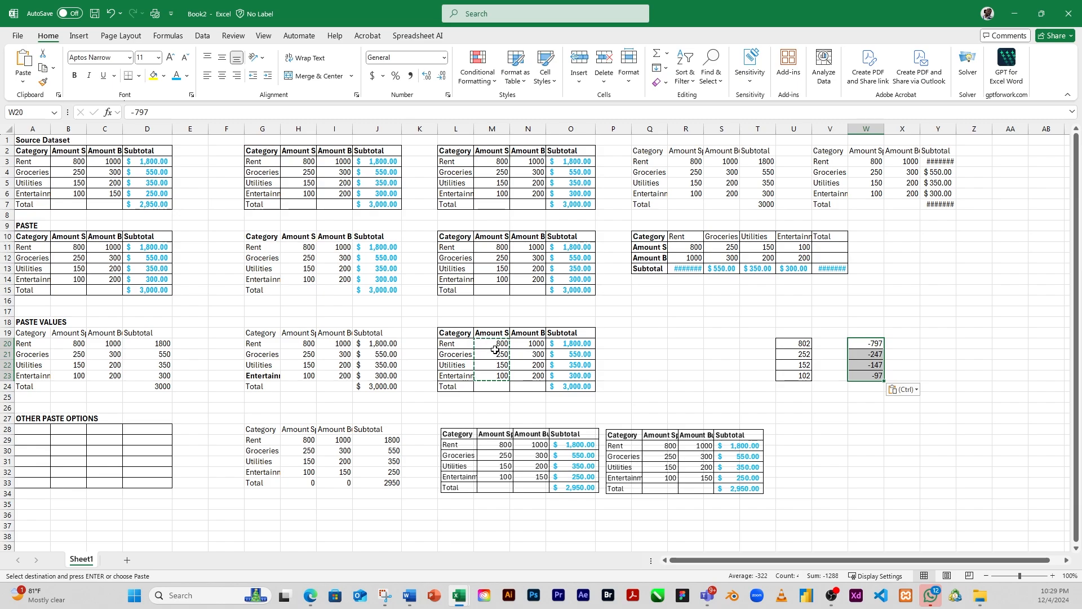
# Step: Enter the value 4 in each of the cells Y20 to Y23
pyautogui.click(939, 342)
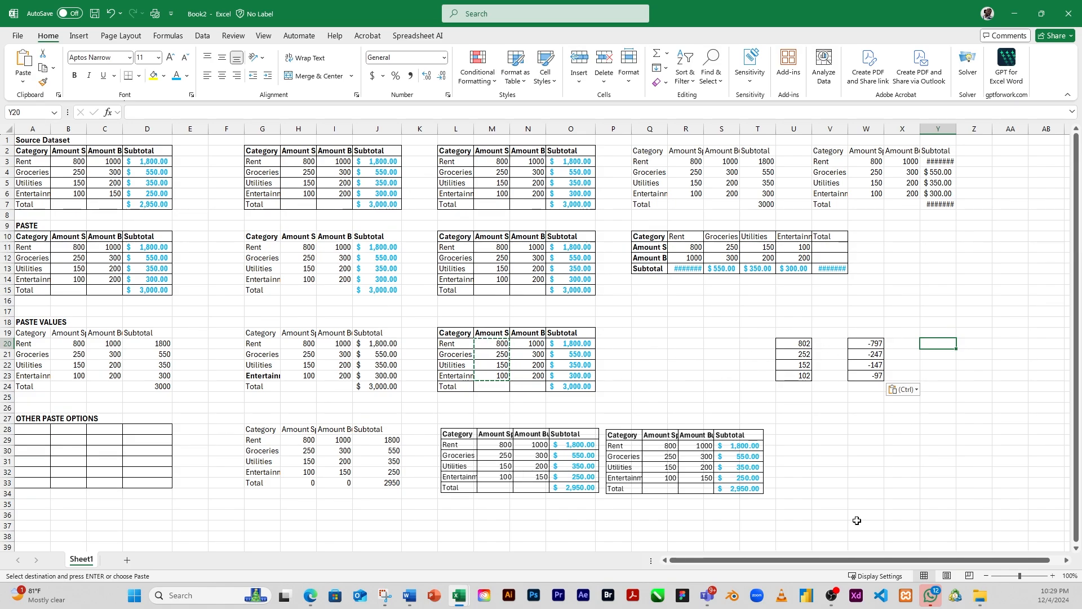
pyautogui.write('4')
pyautogui.press('Return')
pyautogui.write('4')
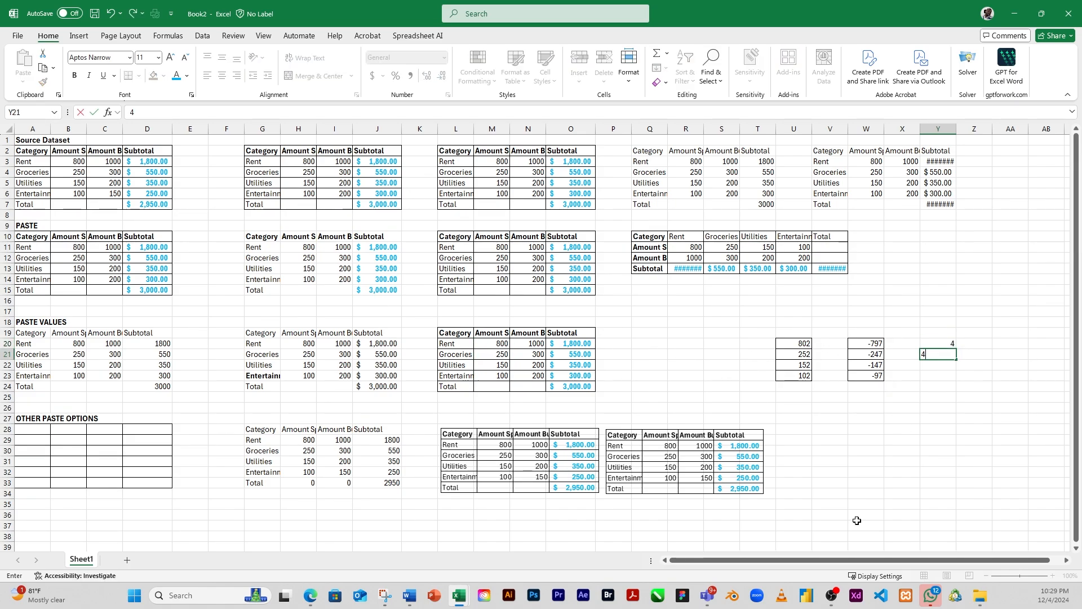
pyautogui.press('Return')
pyautogui.write('4')
pyautogui.press('Return')
pyautogui.write('4')
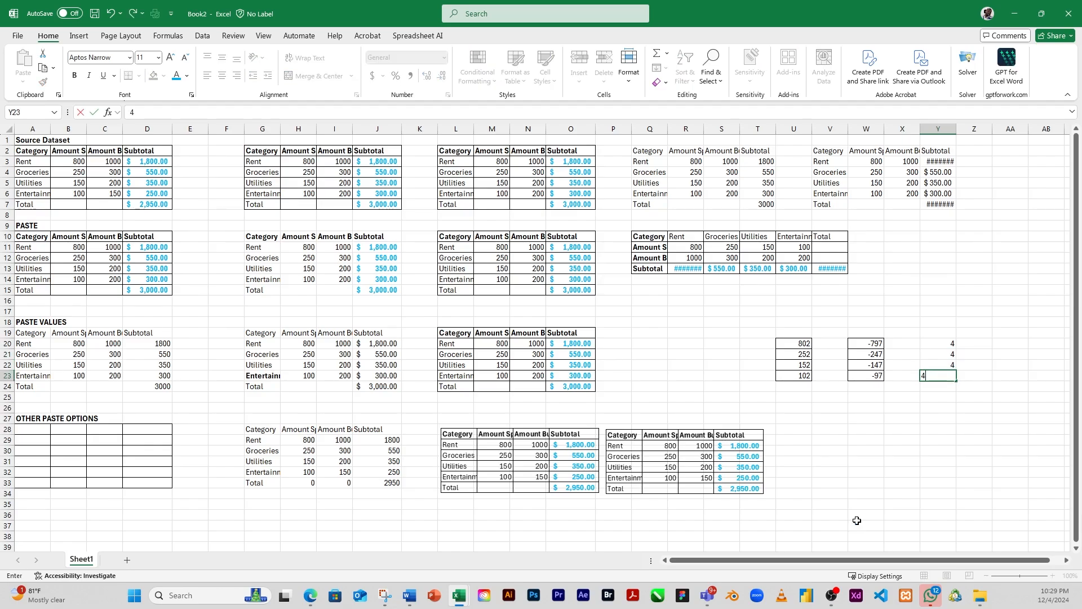
pyautogui.click(932, 428)
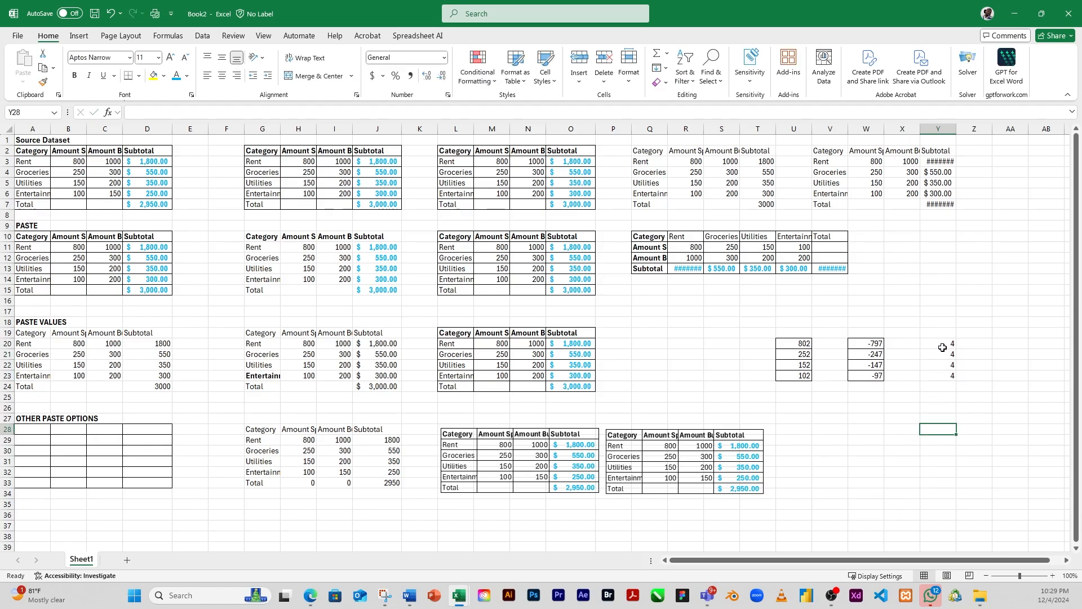
# Step: Copy the amounts in M20:M23 and paste them onto Y20:Y23 using Paste Special with the All paste type and the Multiply operation
pyautogui.moveTo(942, 347); pyautogui.dragTo(948, 374)
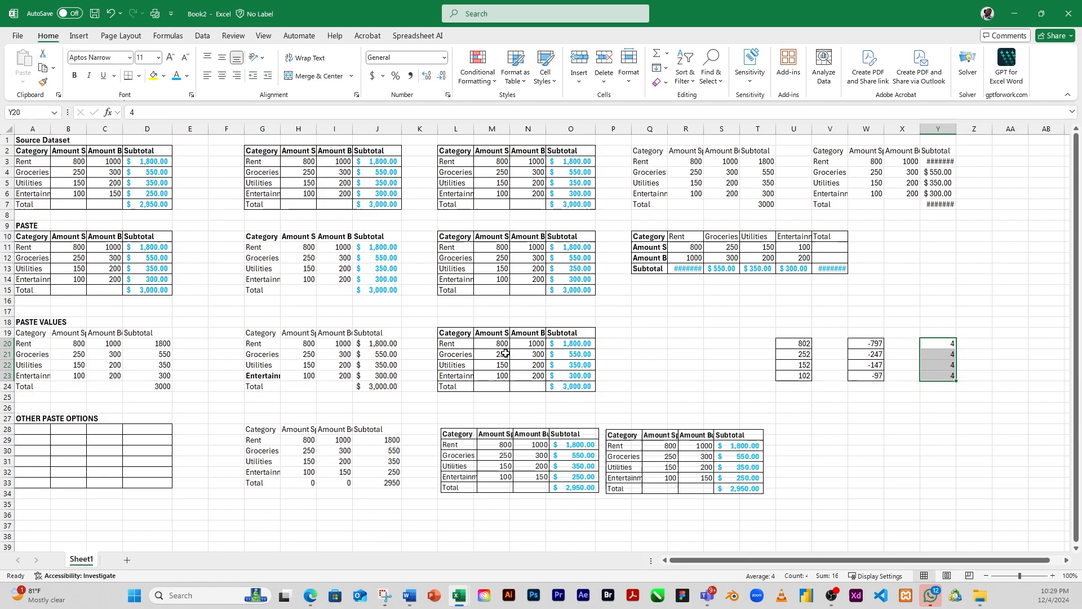
pyautogui.moveTo(493, 344); pyautogui.dragTo(504, 378)
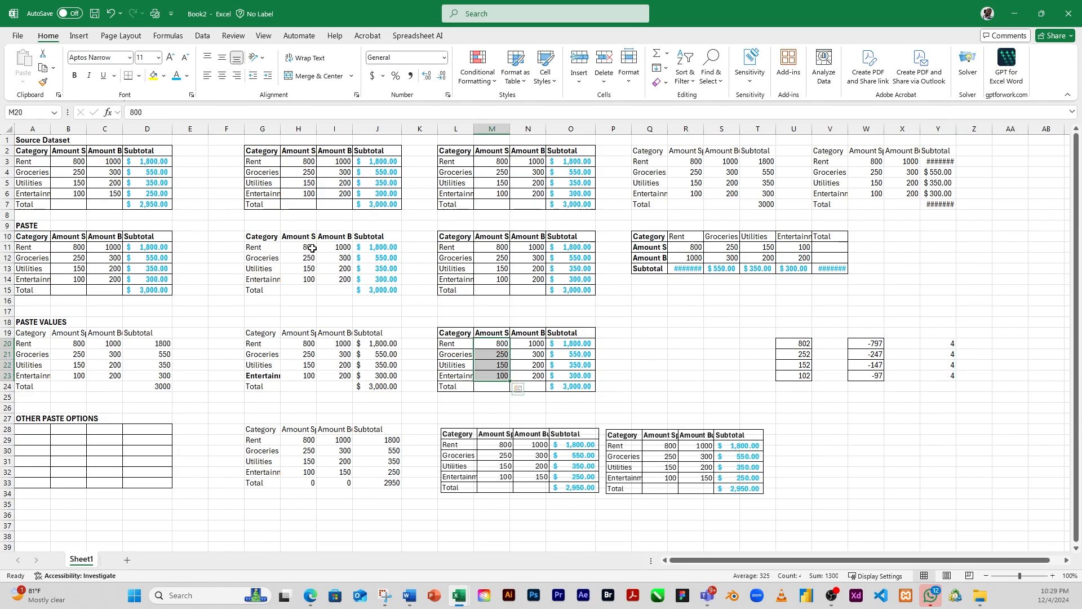
pyautogui.click(41, 70)
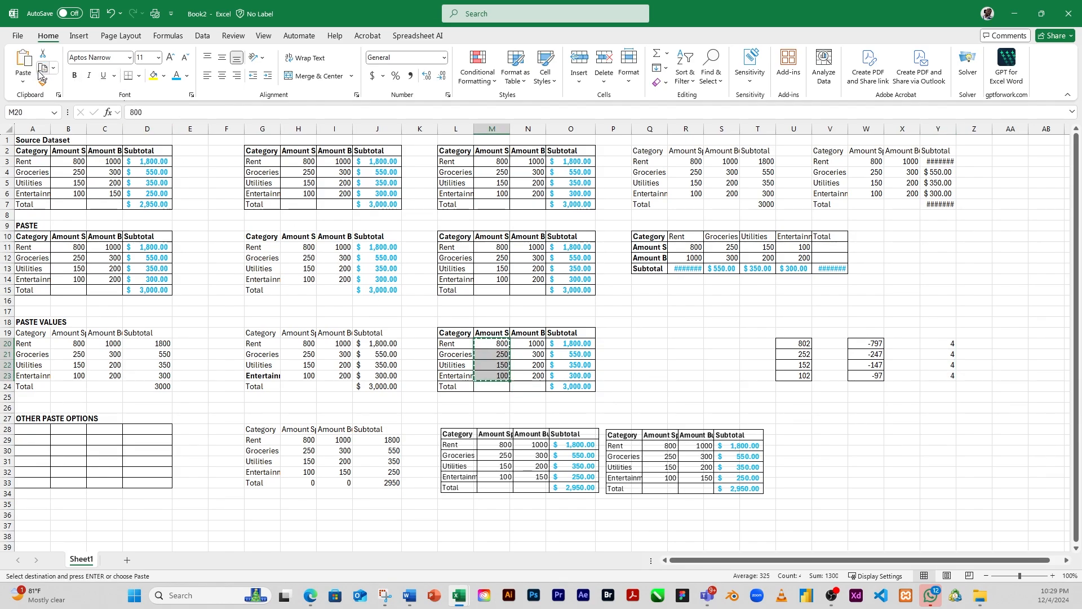
pyautogui.moveTo(951, 344); pyautogui.dragTo(948, 373)
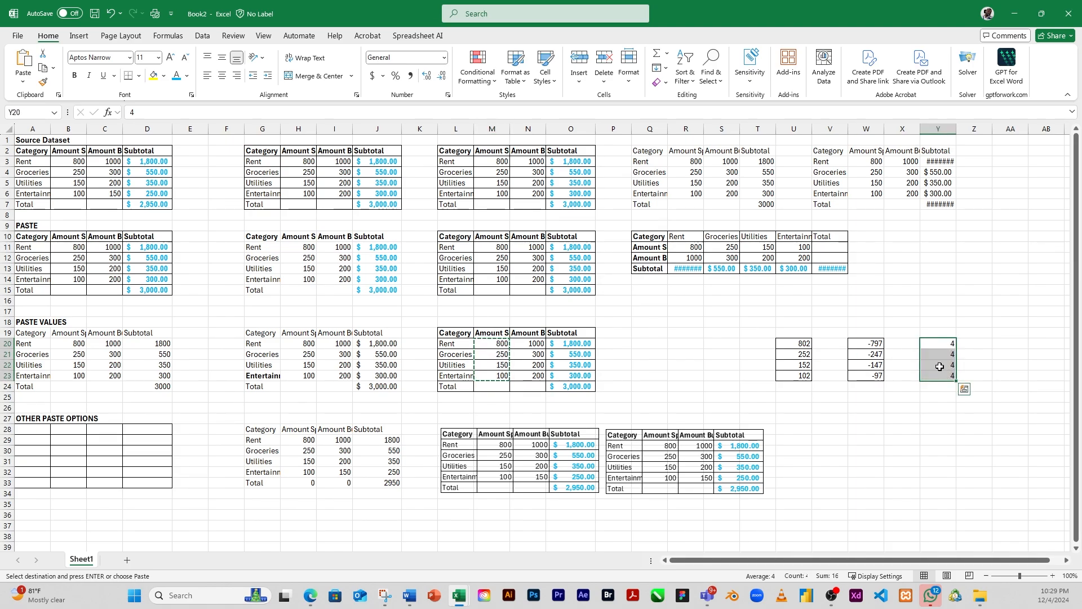
pyautogui.rightClick(939, 367)
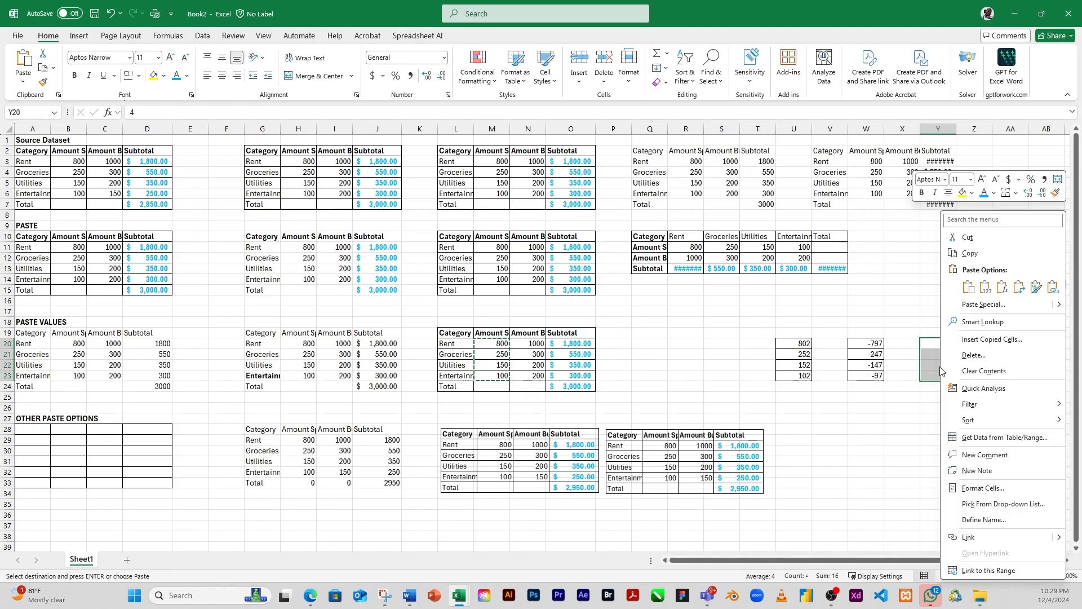
pyautogui.click(998, 304)
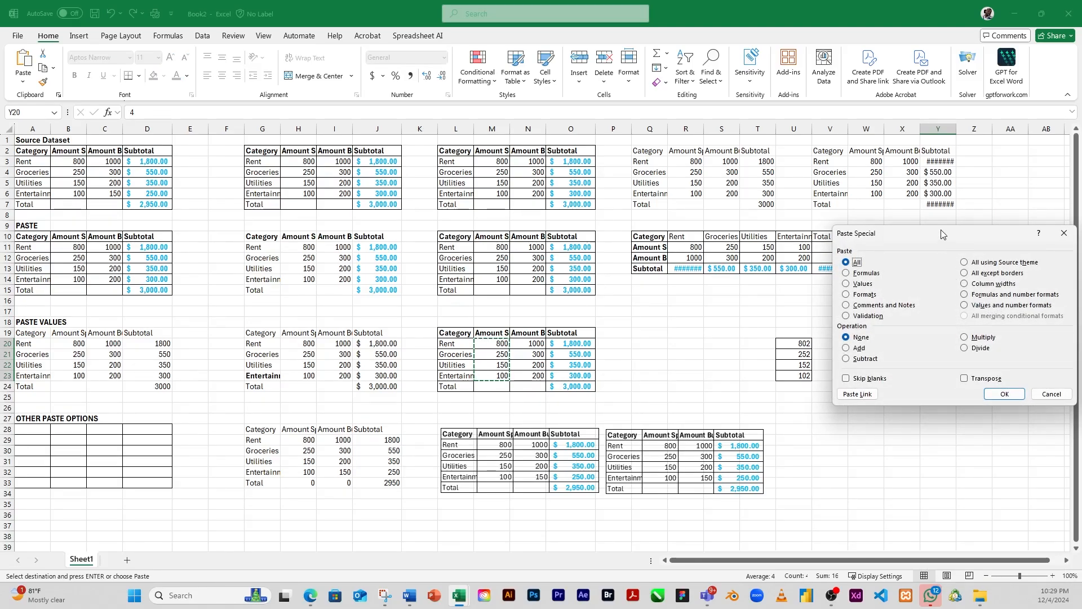
pyautogui.moveTo(941, 233); pyautogui.dragTo(901, 155)
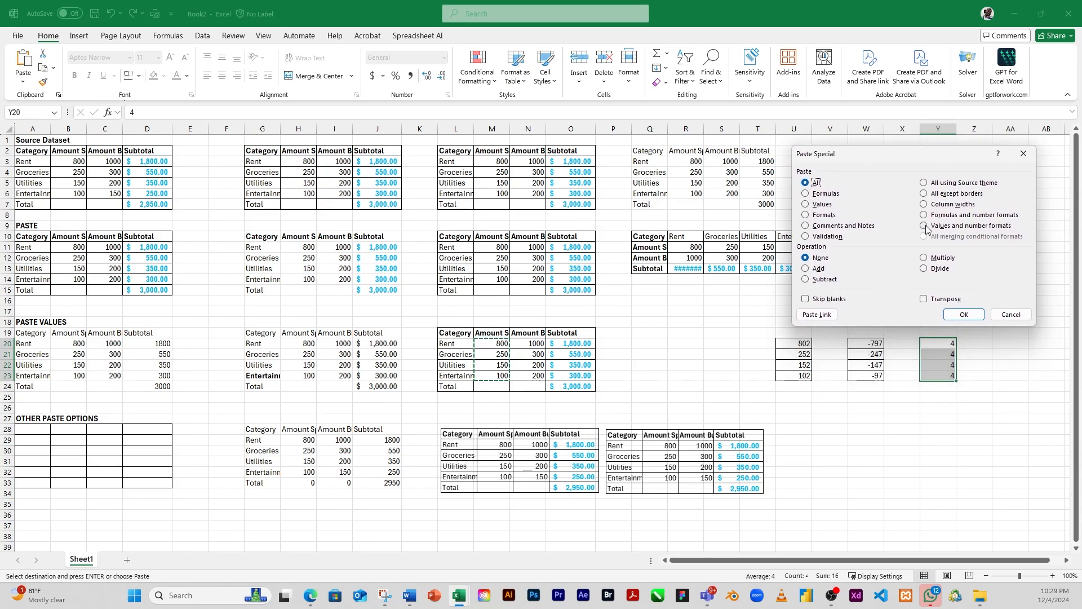
pyautogui.click(925, 258)
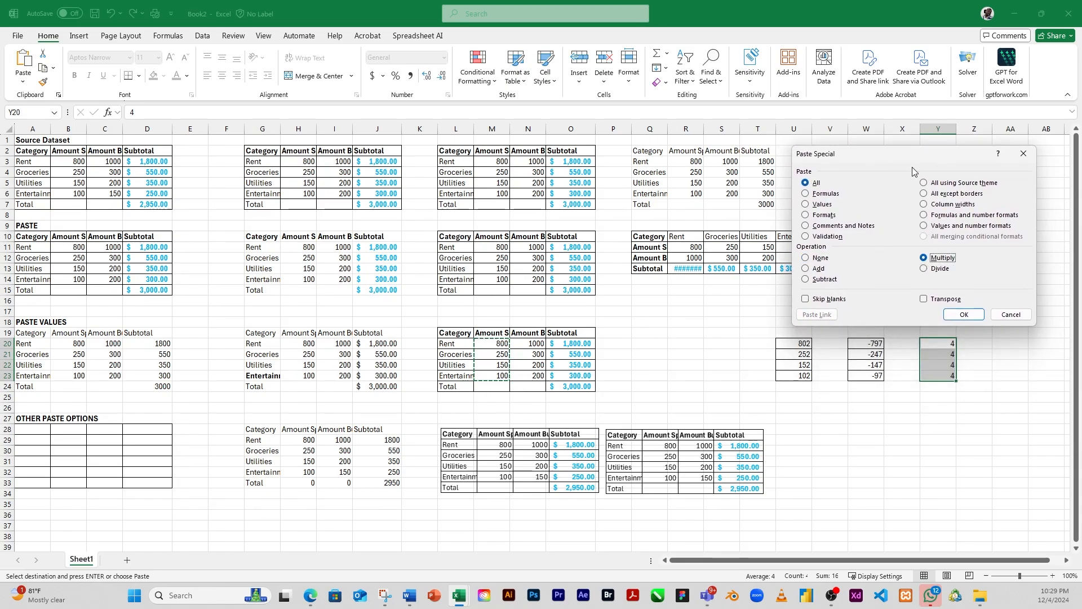
pyautogui.moveTo(915, 159); pyautogui.dragTo(914, 131)
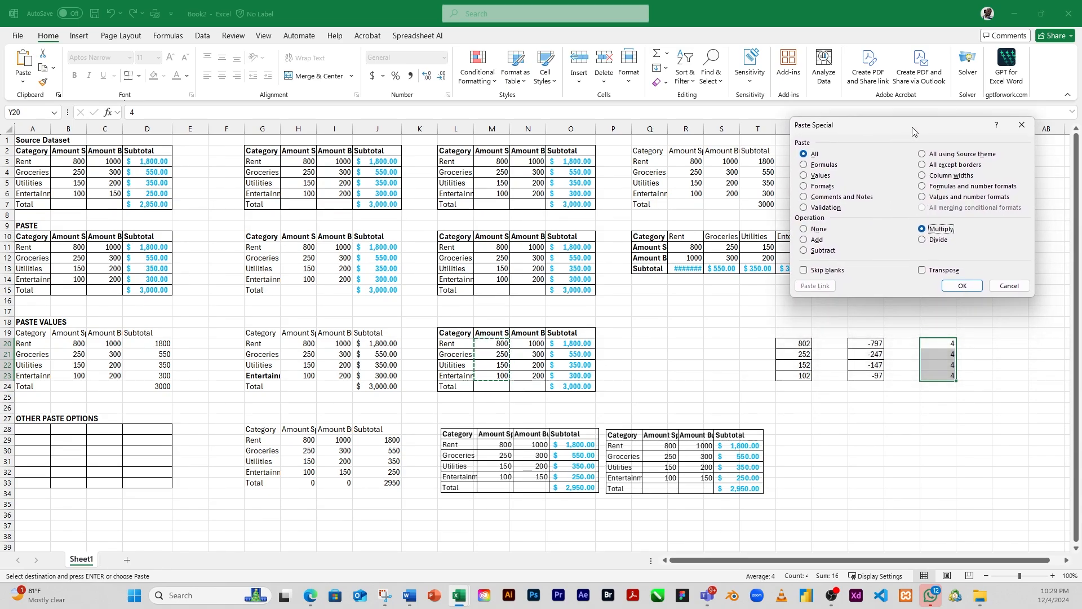
pyautogui.click(961, 285)
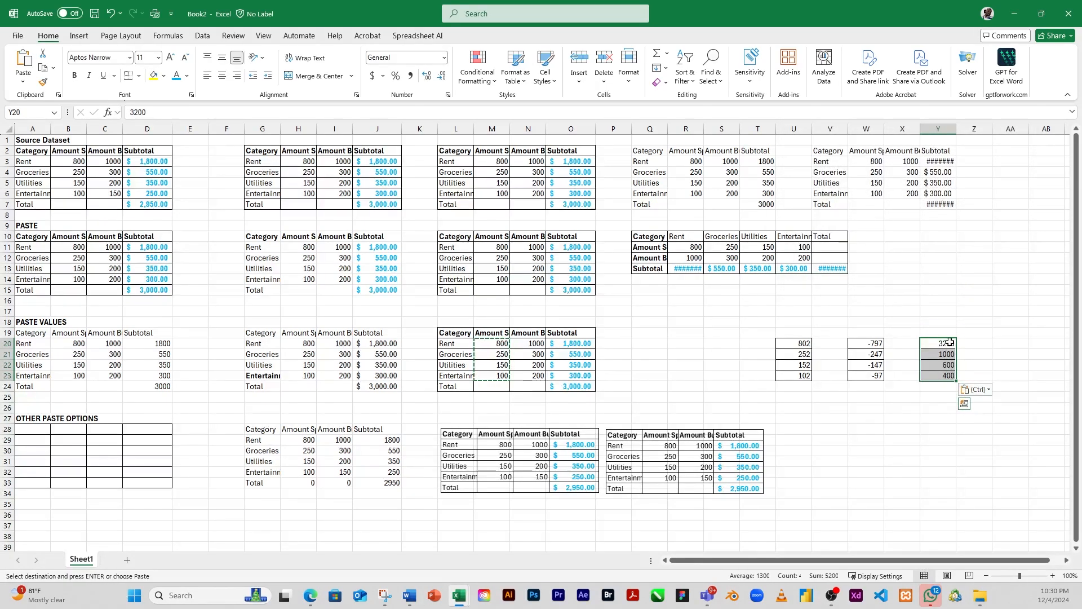
# Step: Enter the value 5 in each of the cells AA20 to AA23
pyautogui.click(1014, 345)
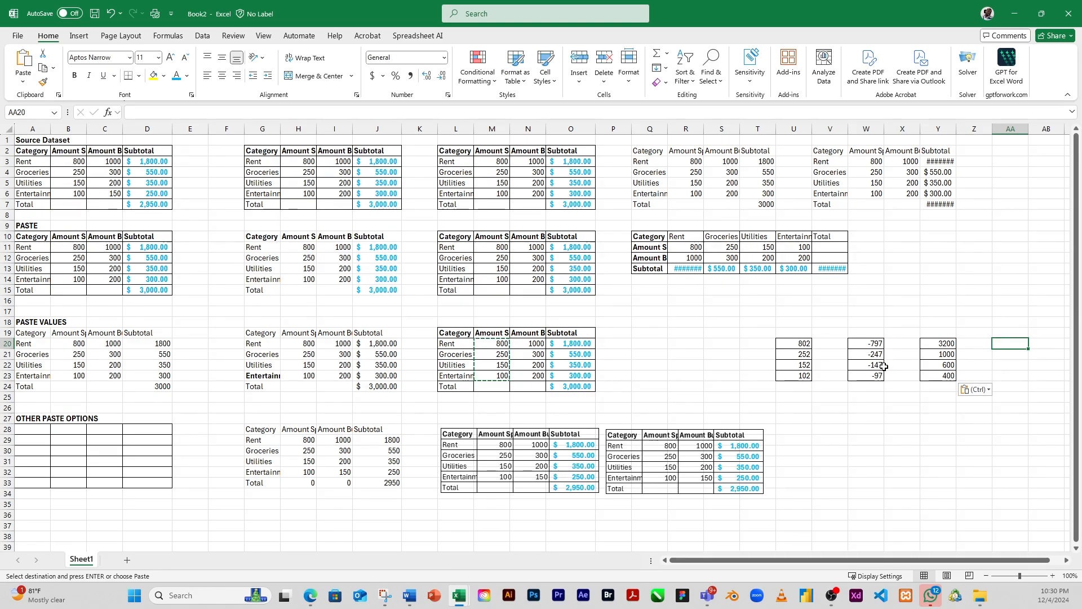
pyautogui.write('5')
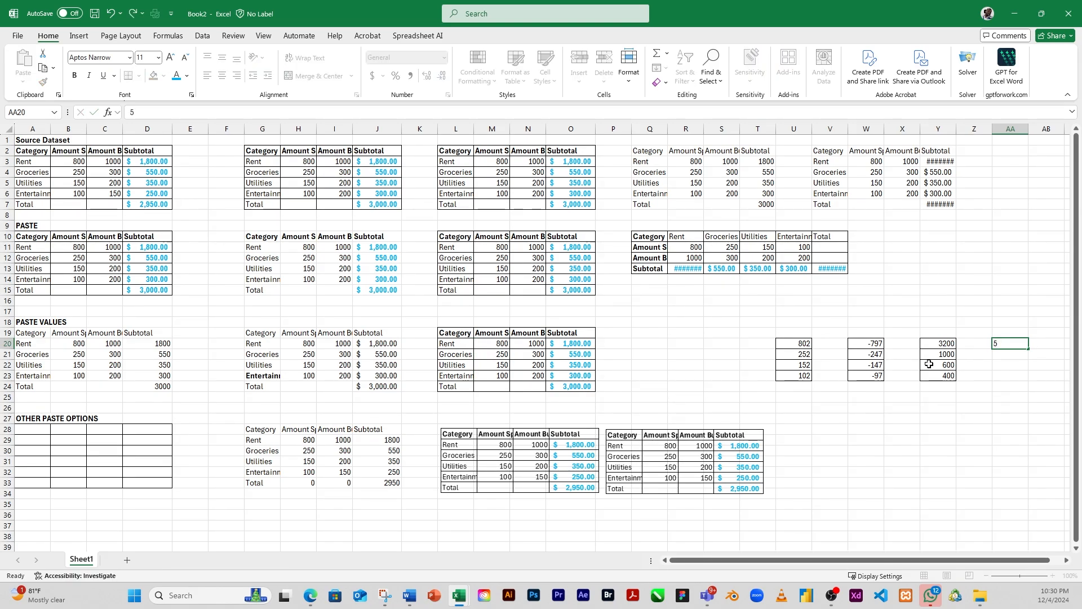
pyautogui.press('Return')
pyautogui.write('5')
pyautogui.press('Return')
pyautogui.write('5')
pyautogui.press('Return')
pyautogui.write('5')
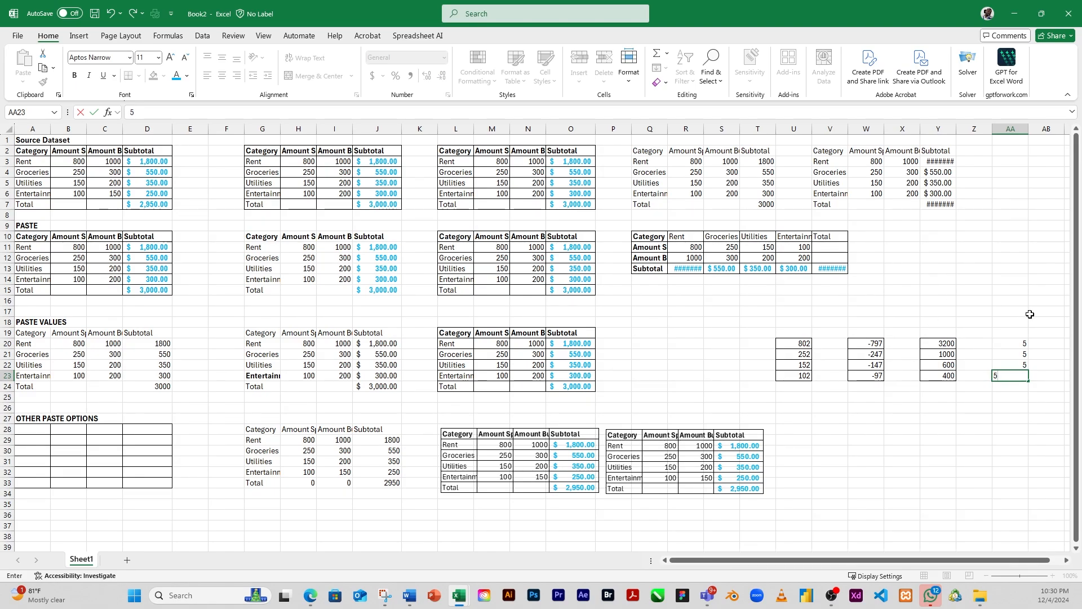
pyautogui.click(1020, 345)
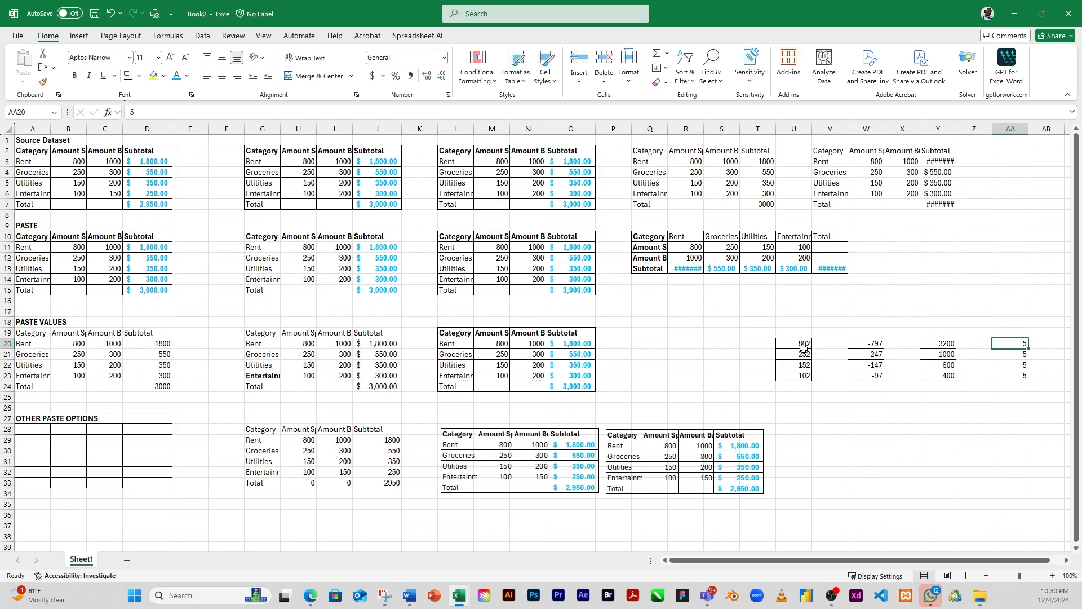
# Step: Copy the values in U20:U23 and paste them onto AA20:AA23 using Paste Special with the Divide operation
pyautogui.moveTo(804, 348); pyautogui.dragTo(809, 375)
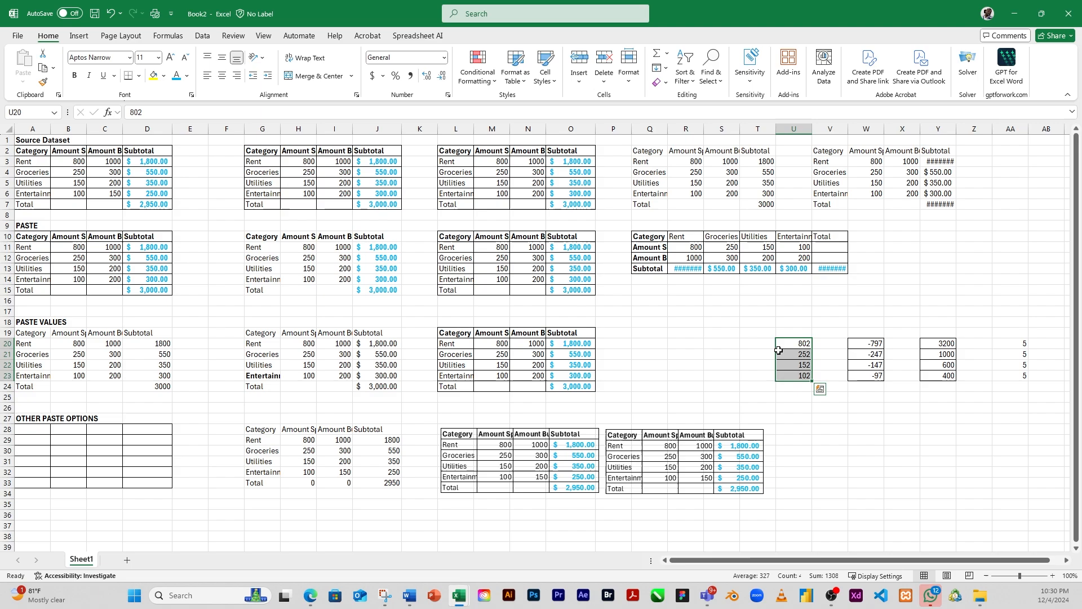
pyautogui.hotkey('ctrl', 'c')
pyautogui.moveTo(1018, 343); pyautogui.dragTo(1020, 377)
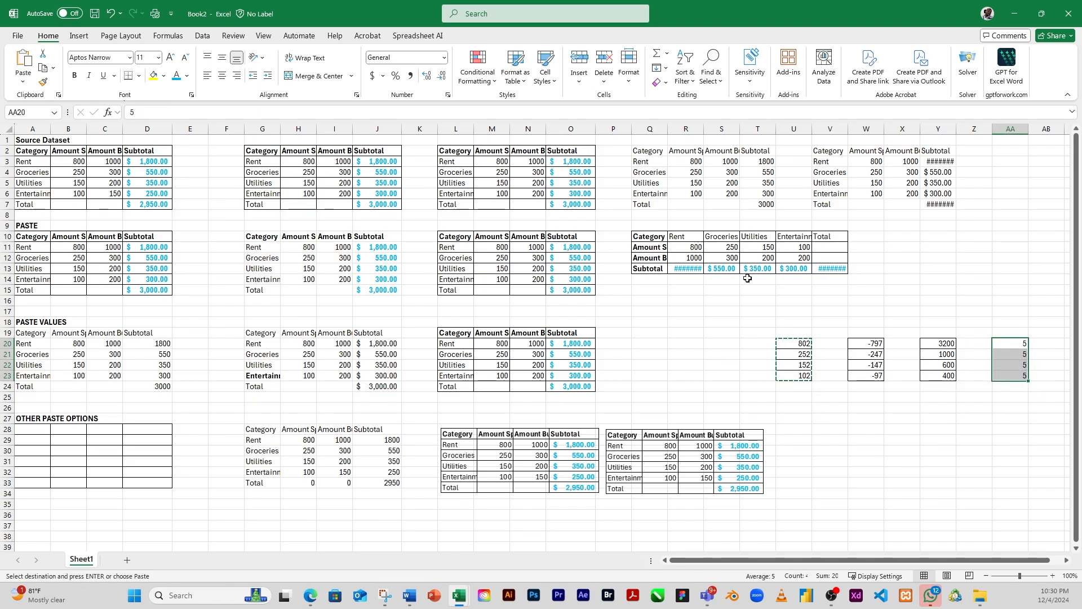
pyautogui.rightClick(1008, 348)
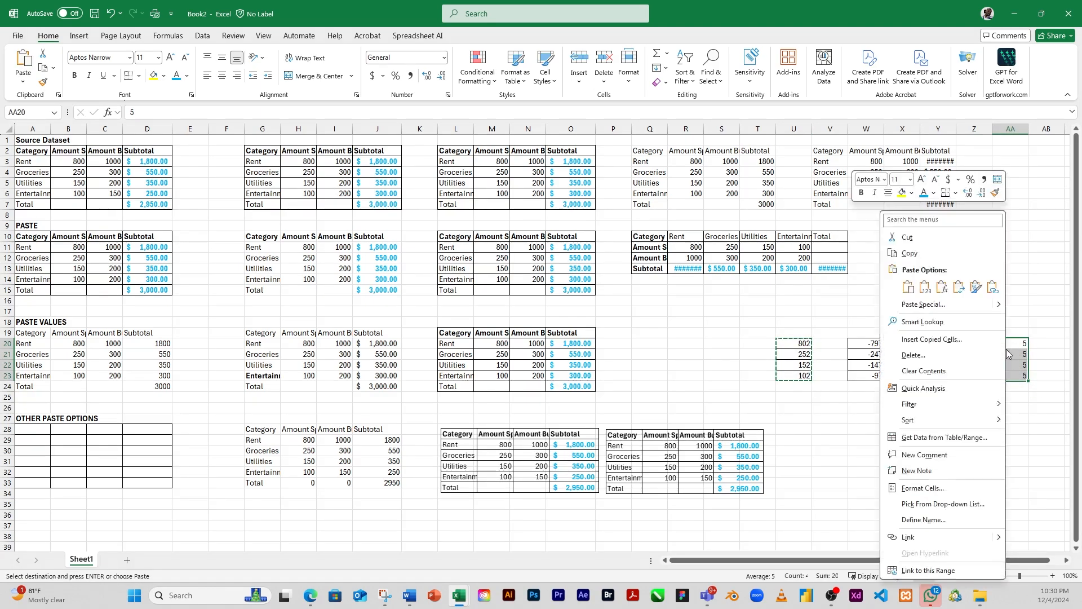
pyautogui.click(924, 305)
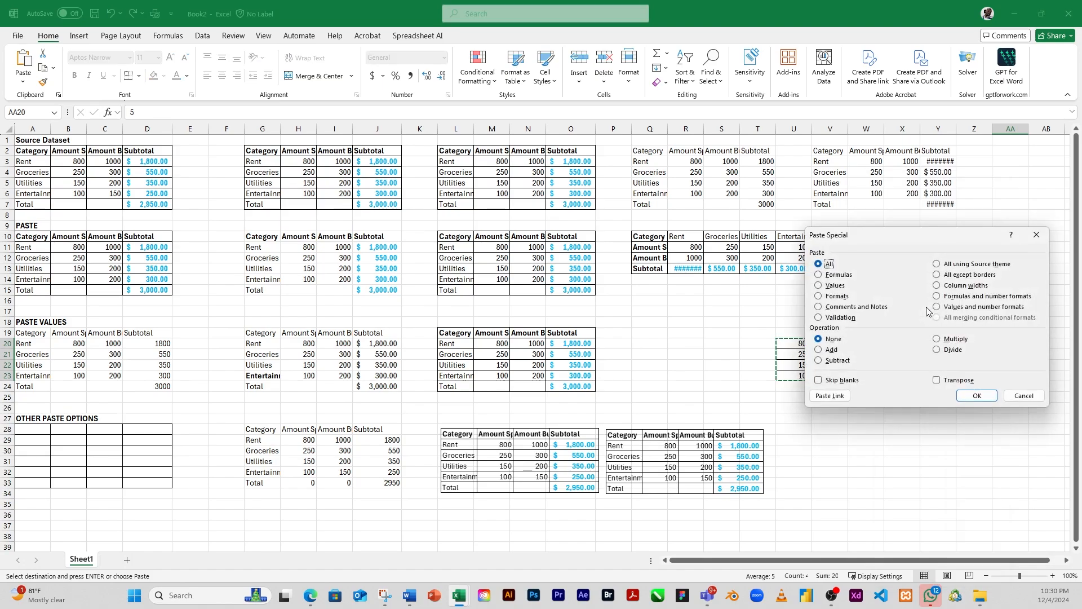
pyautogui.click(937, 349)
pyautogui.click(976, 395)
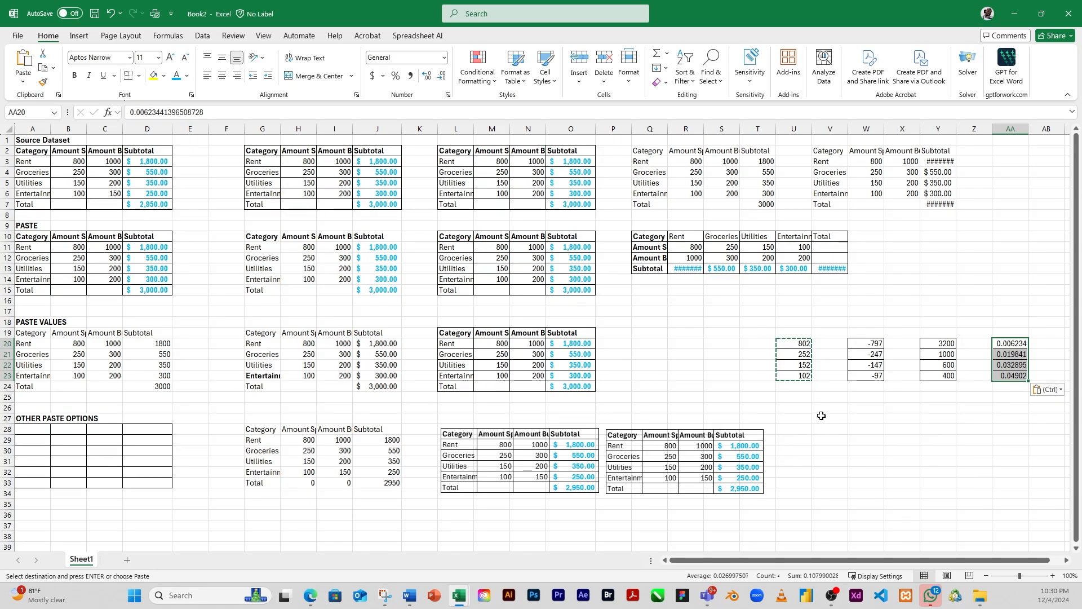
pyautogui.click(816, 417)
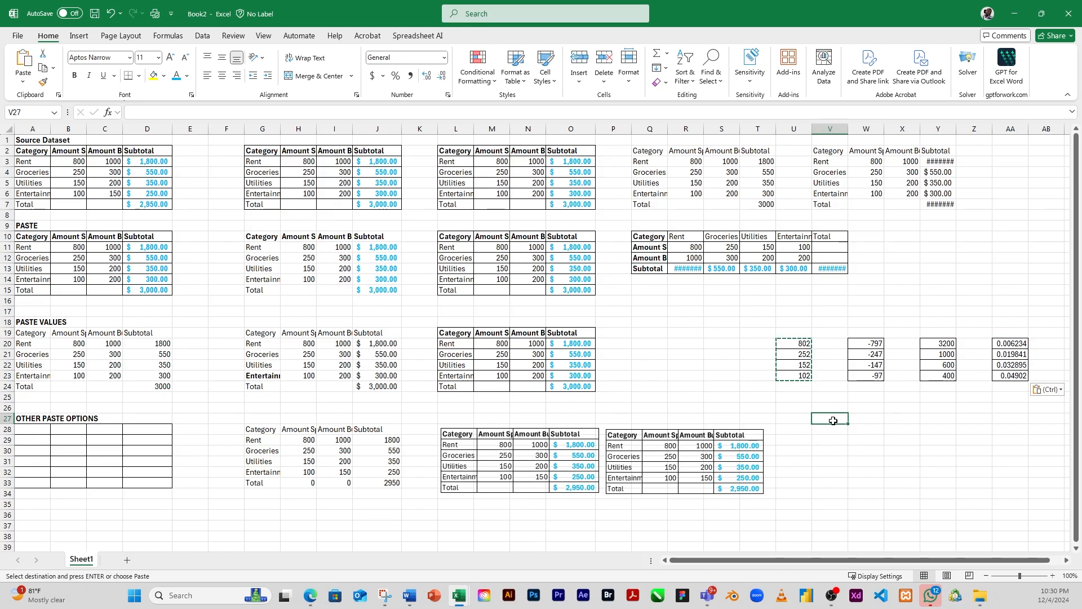
pyautogui.click(23, 82)
pyautogui.click(71, 219)
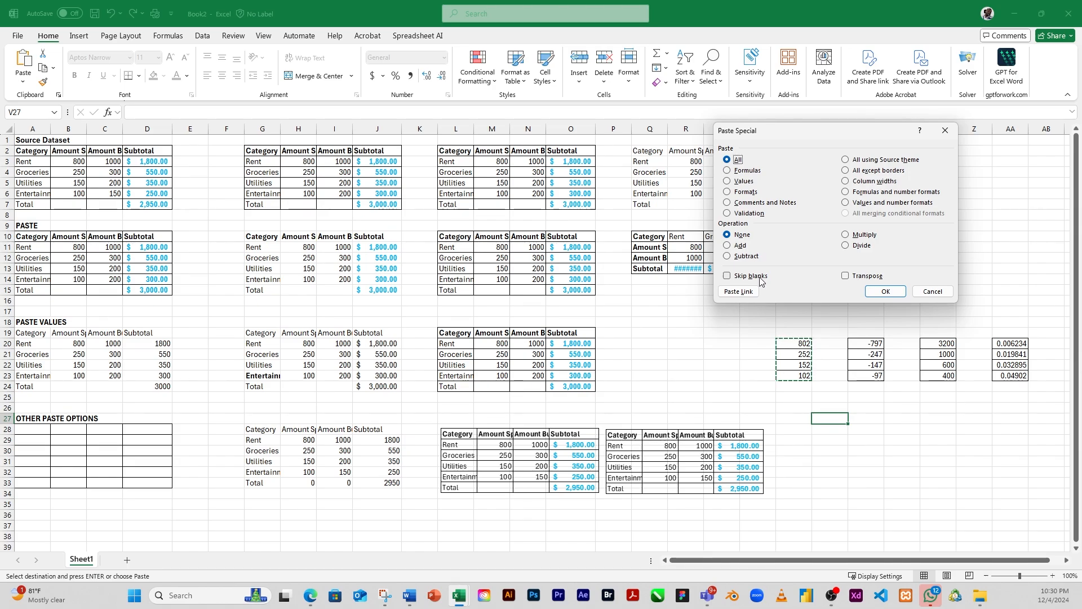
pyautogui.click(938, 291)
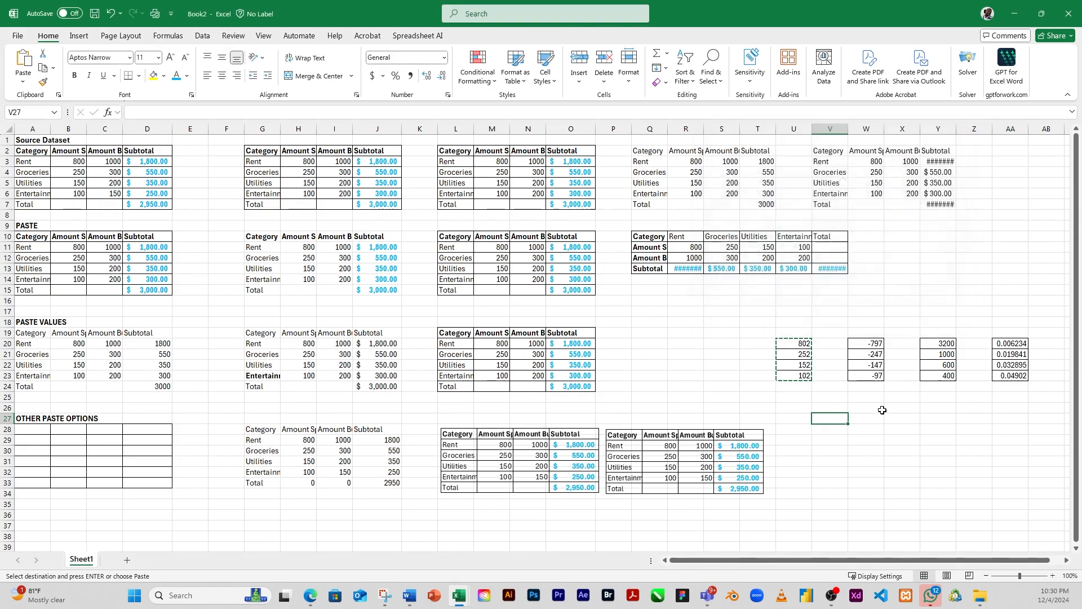
# Step: Enter the values 23, 50, 62, 64 and 80 down cells V28 to V32
pyautogui.click(840, 429)
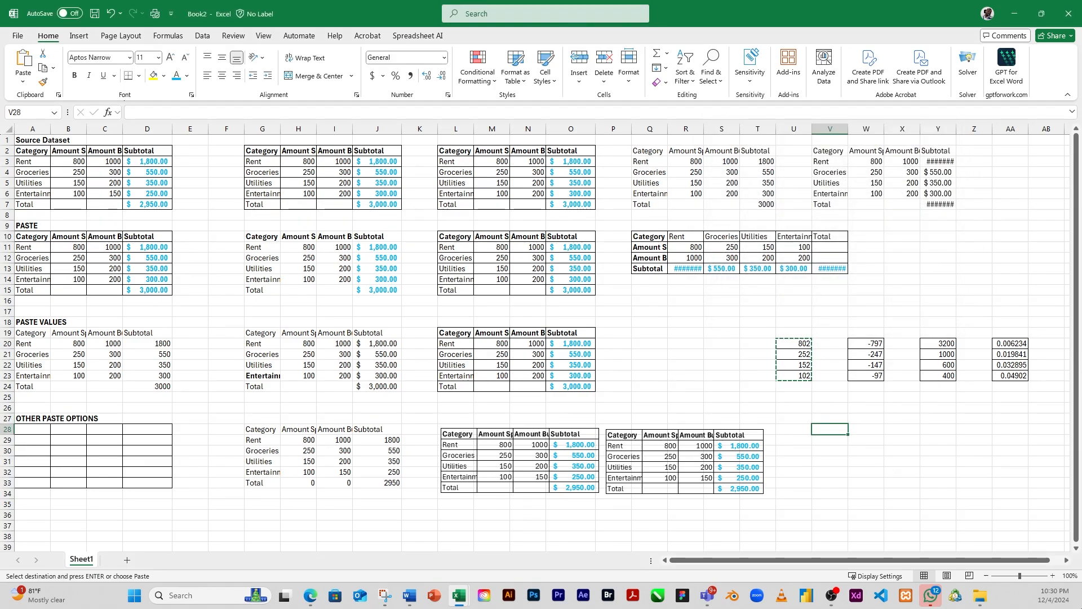
pyautogui.write('23')
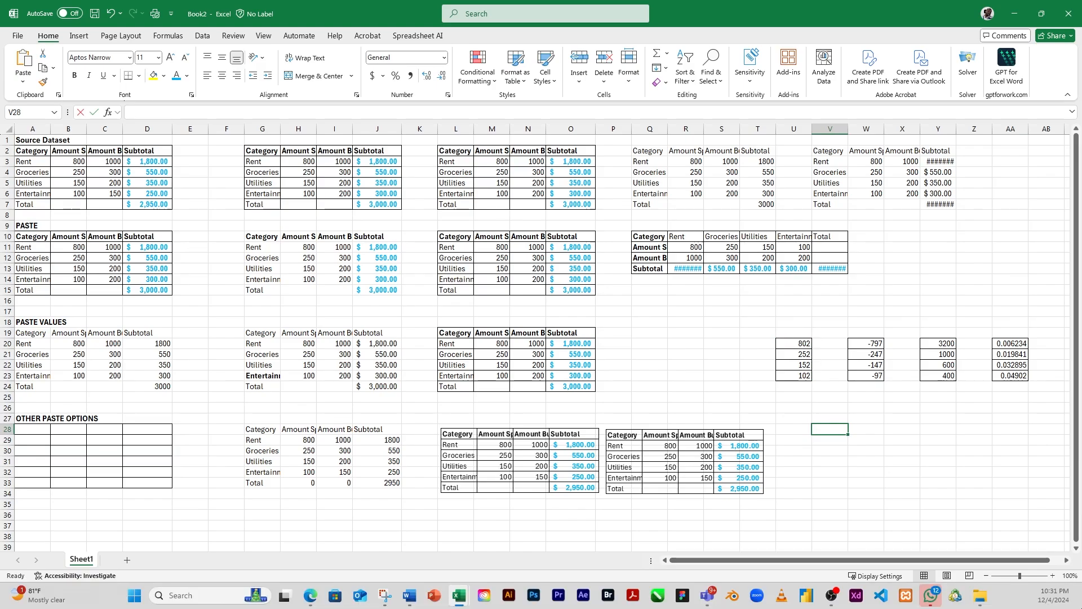
pyautogui.press('Return')
pyautogui.write('50')
pyautogui.press('Return')
pyautogui.write('6')
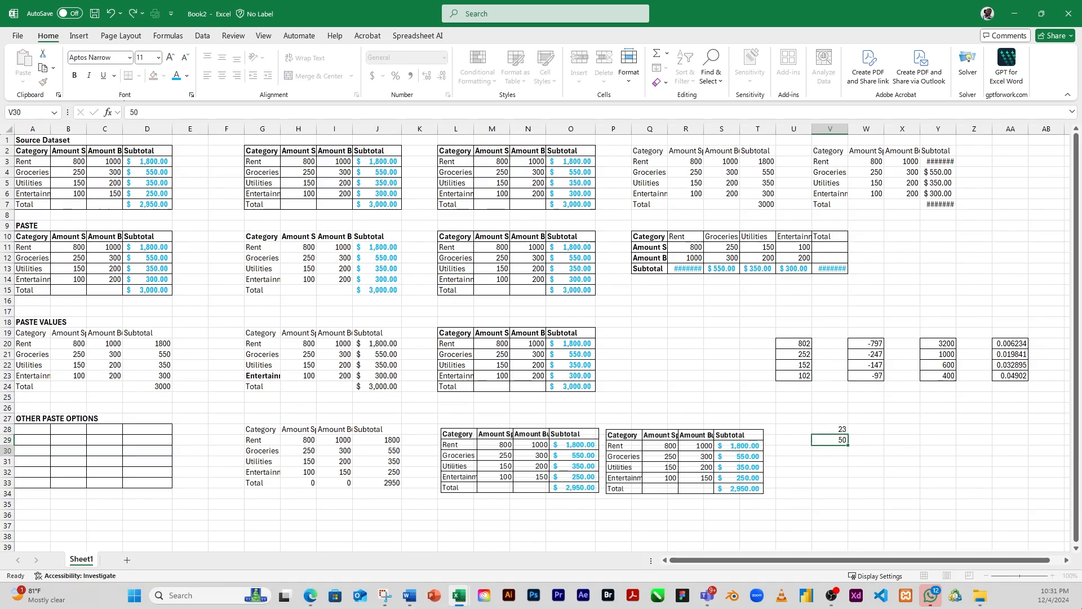
pyautogui.write('2')
pyautogui.press('Return')
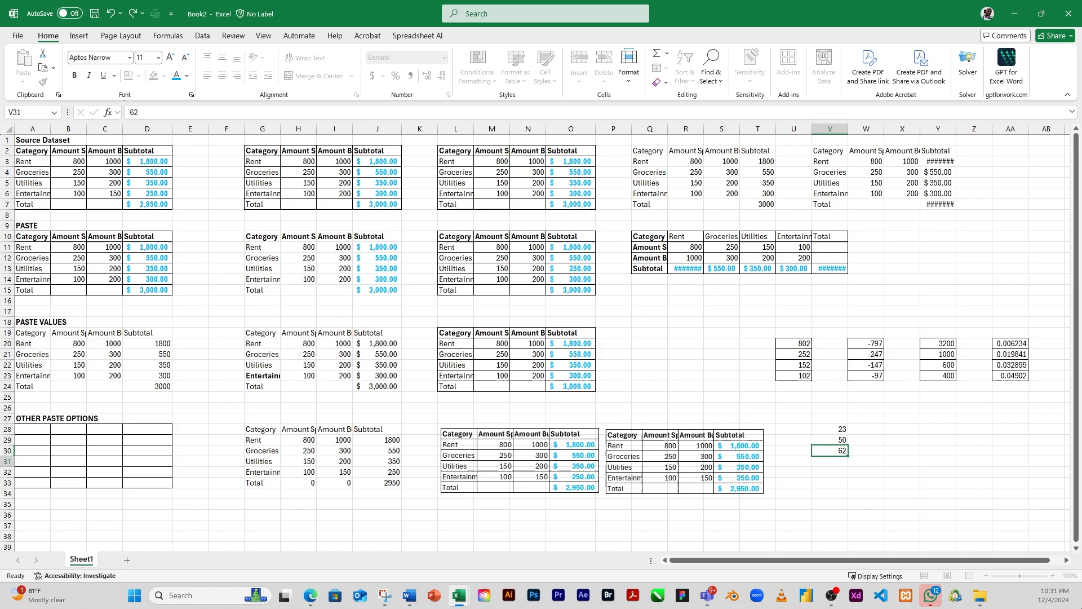
pyautogui.write('64')
pyautogui.press('Return')
pyautogui.write('80')
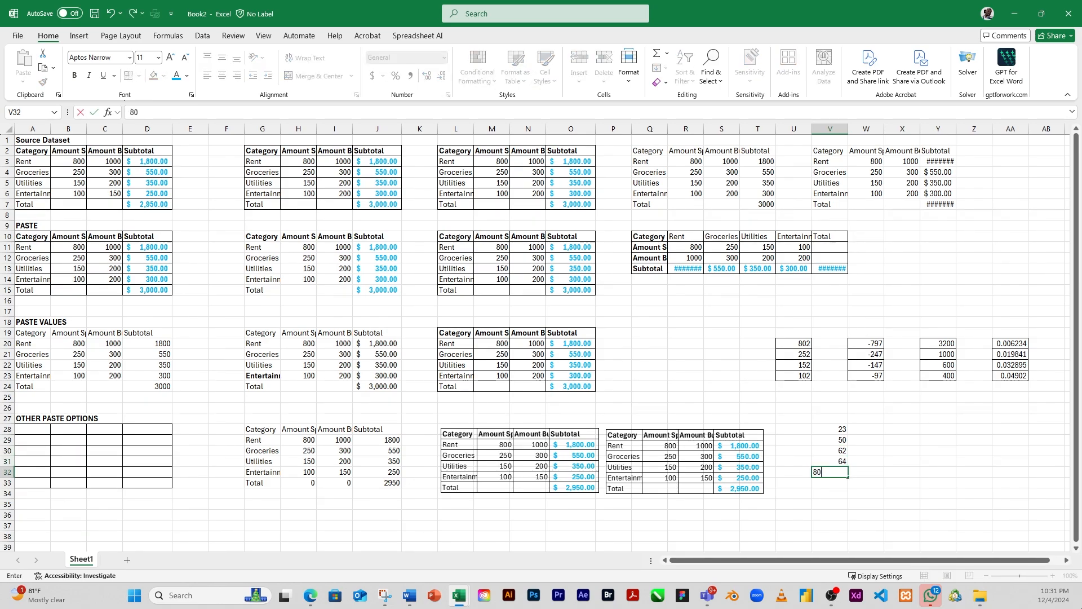
pyautogui.press('Return')
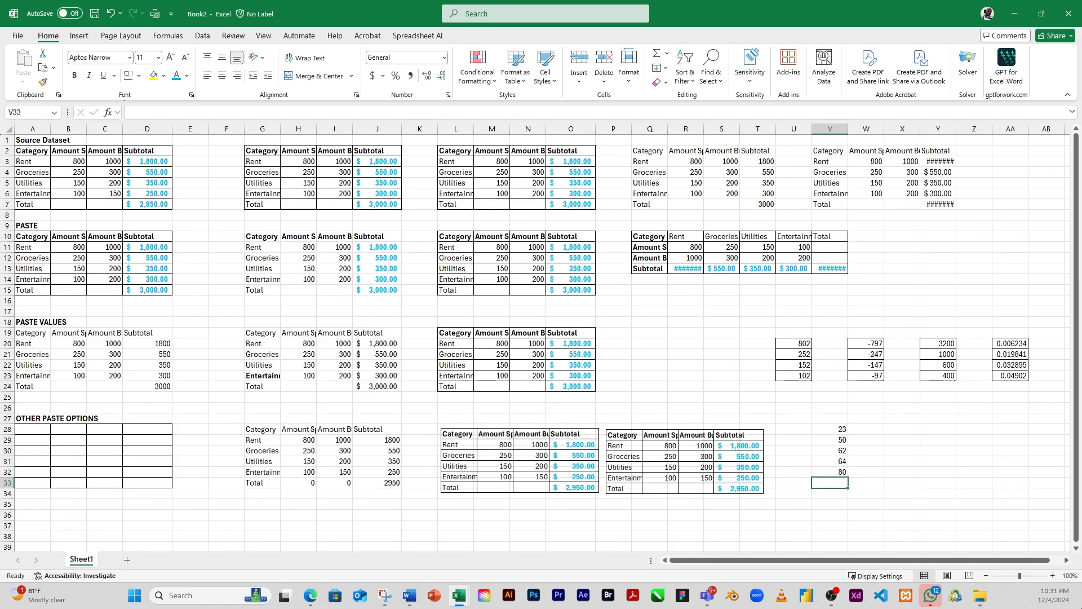
# Step: Enter 20 in X28, 40 in X30 and 100 in X32, leaving X29 and X31 blank
pyautogui.click(903, 432)
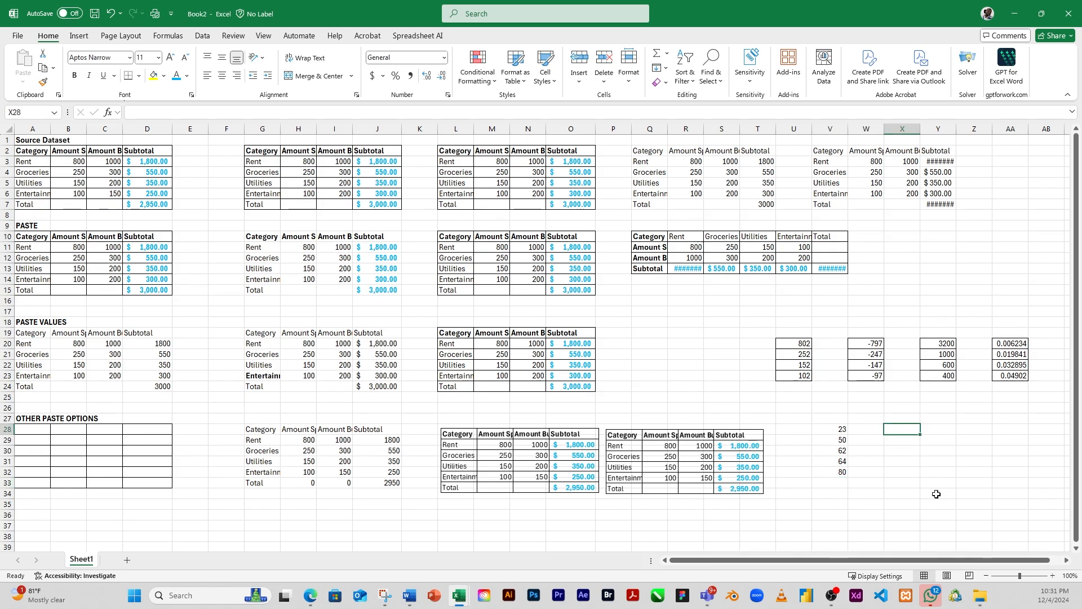
pyautogui.write('20')
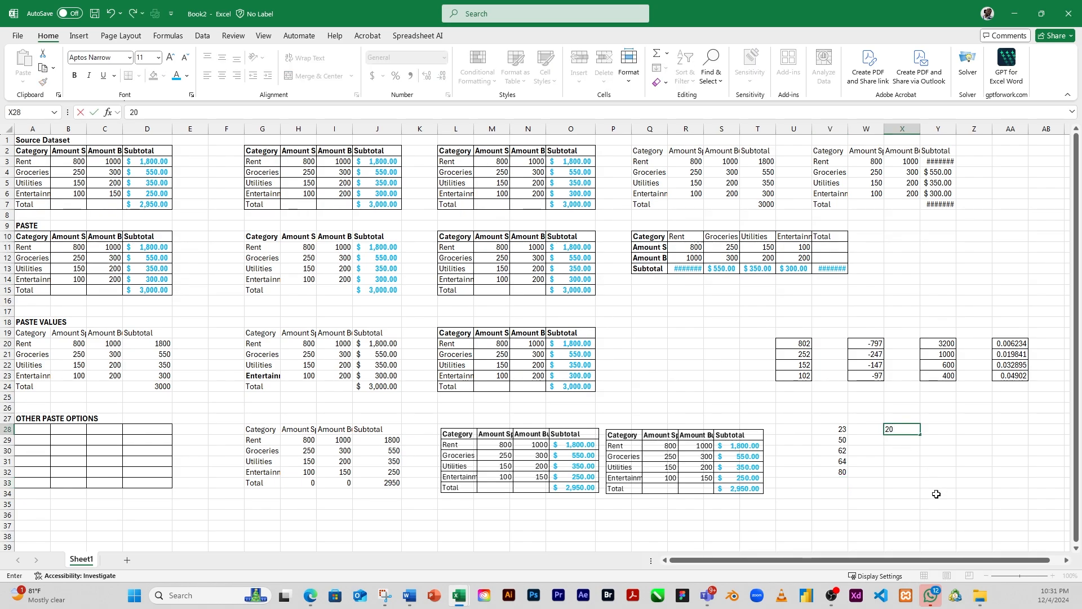
pyautogui.press('Return')
pyautogui.press('Return')
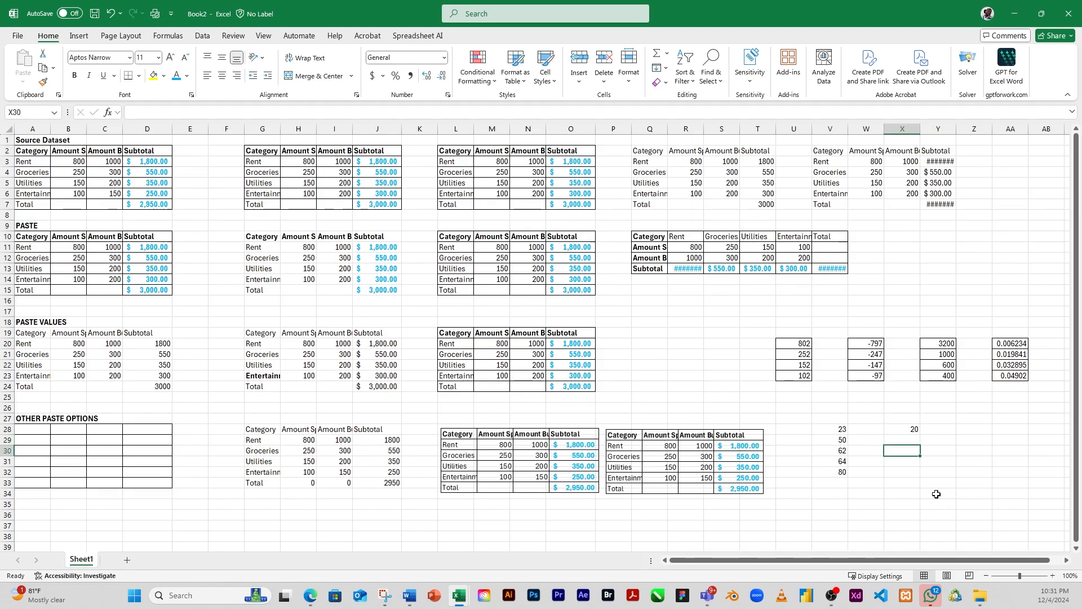
pyautogui.write('40')
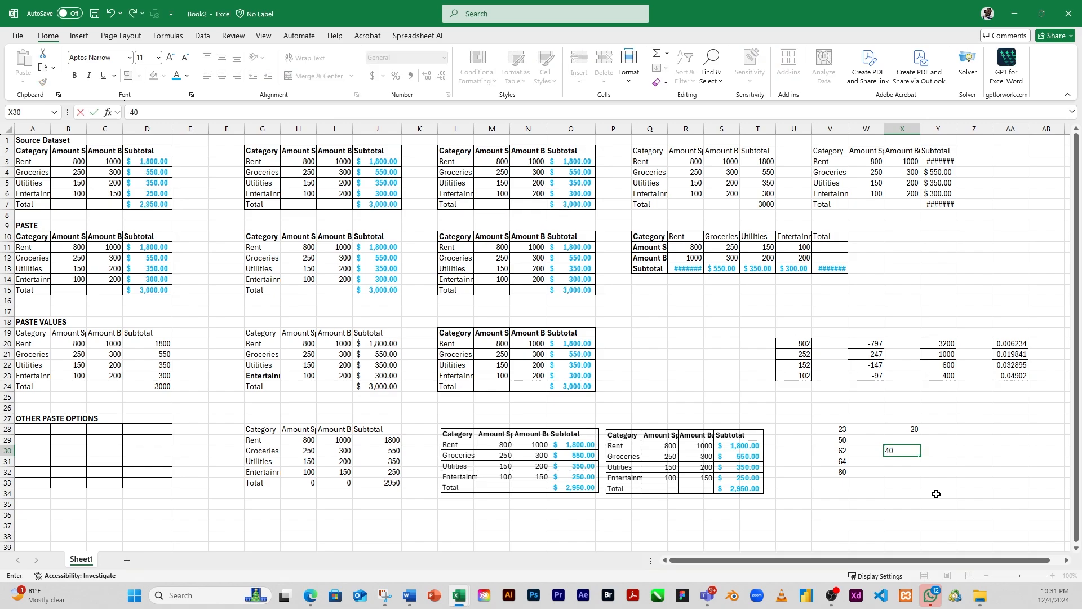
pyautogui.press('Return')
pyautogui.press('Return')
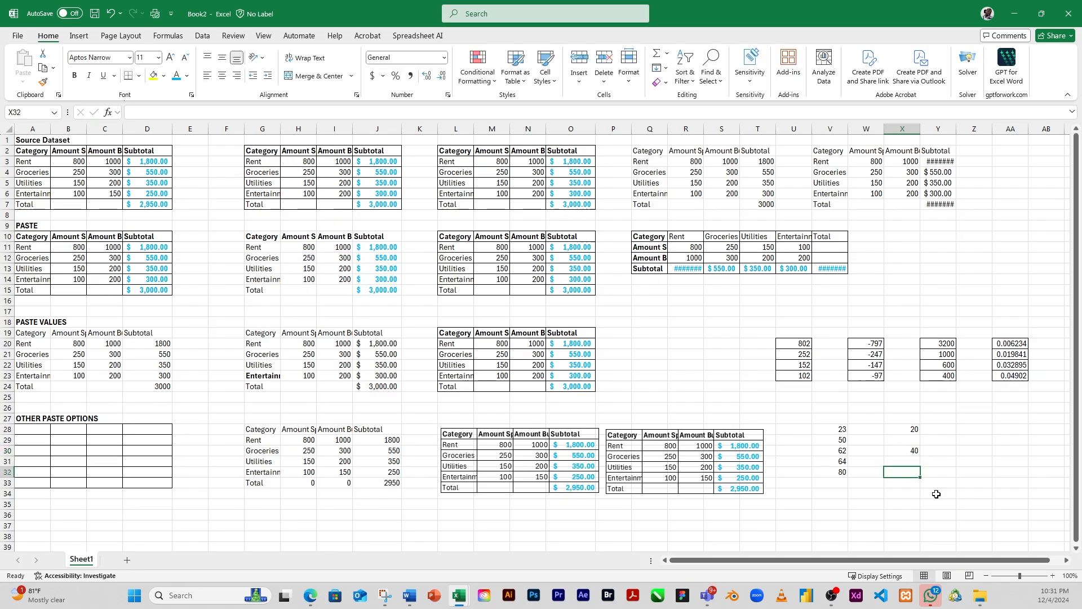
pyautogui.write('100')
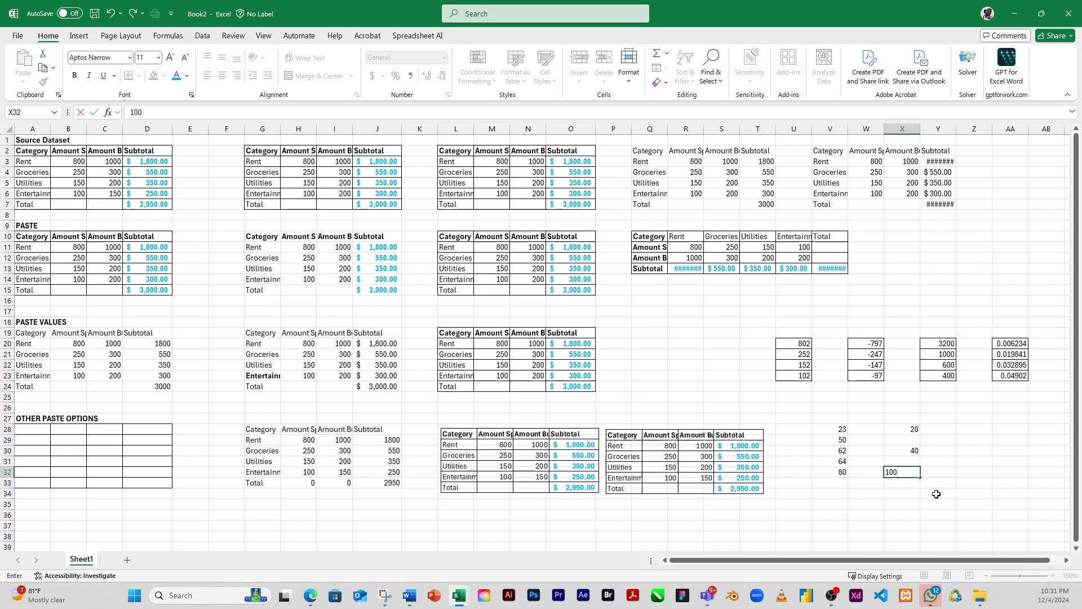
pyautogui.click(943, 462)
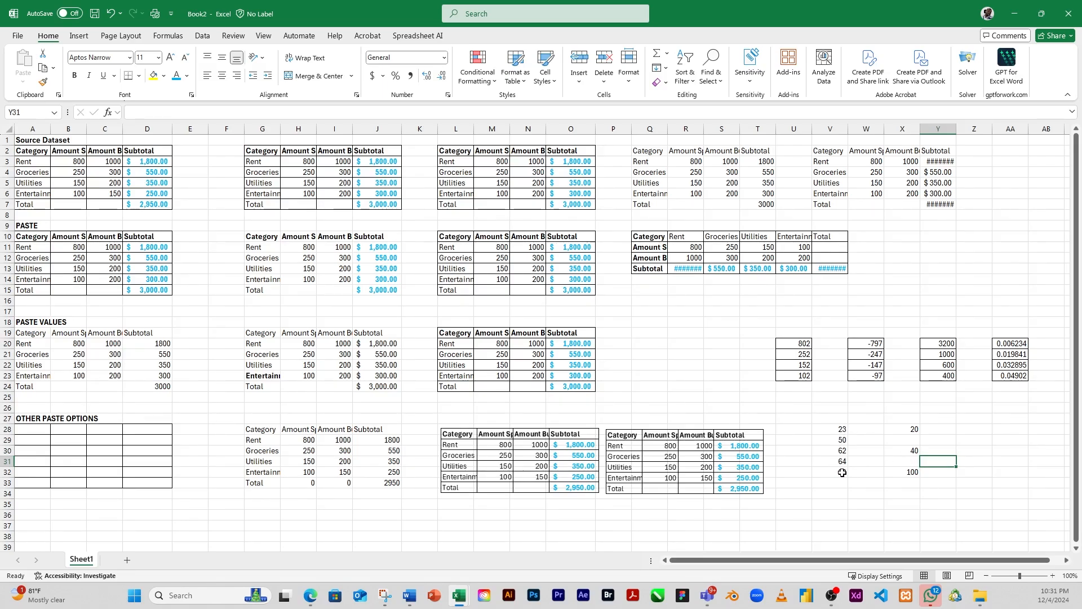
# Step: Compare the values in V28, V30 and V32 with those in X28, X30 and X32, and check the blank cells X31 and X29
pyautogui.click(914, 429)
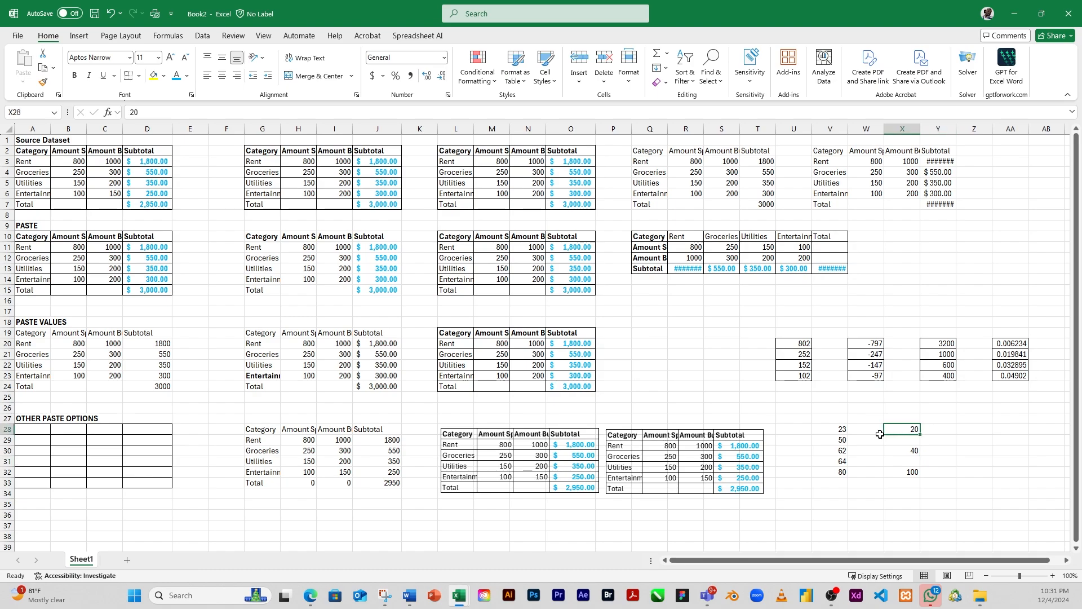
pyautogui.click(842, 429)
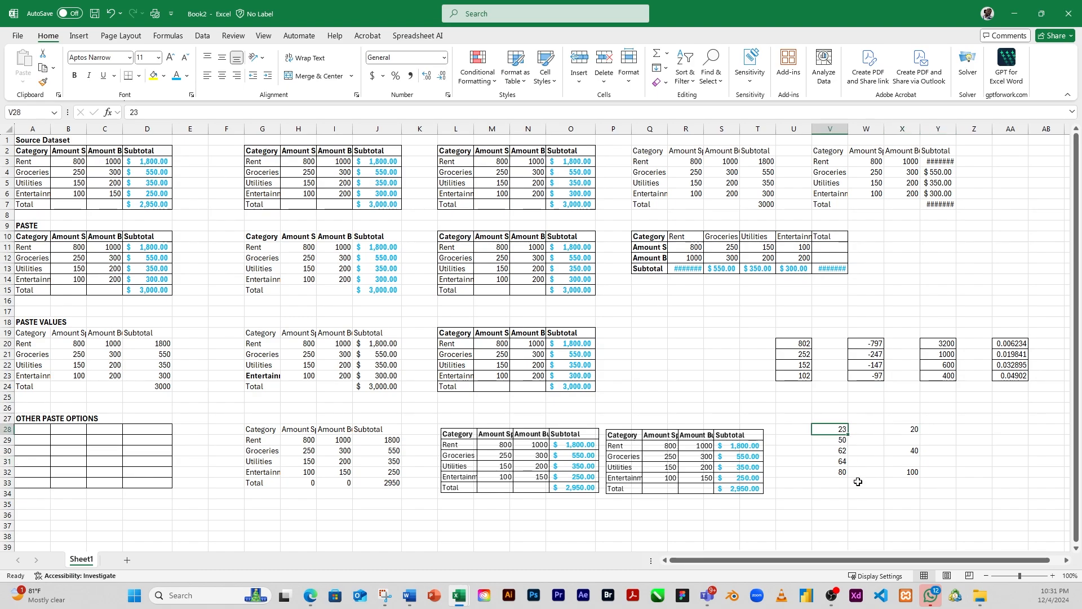
pyautogui.click(912, 452)
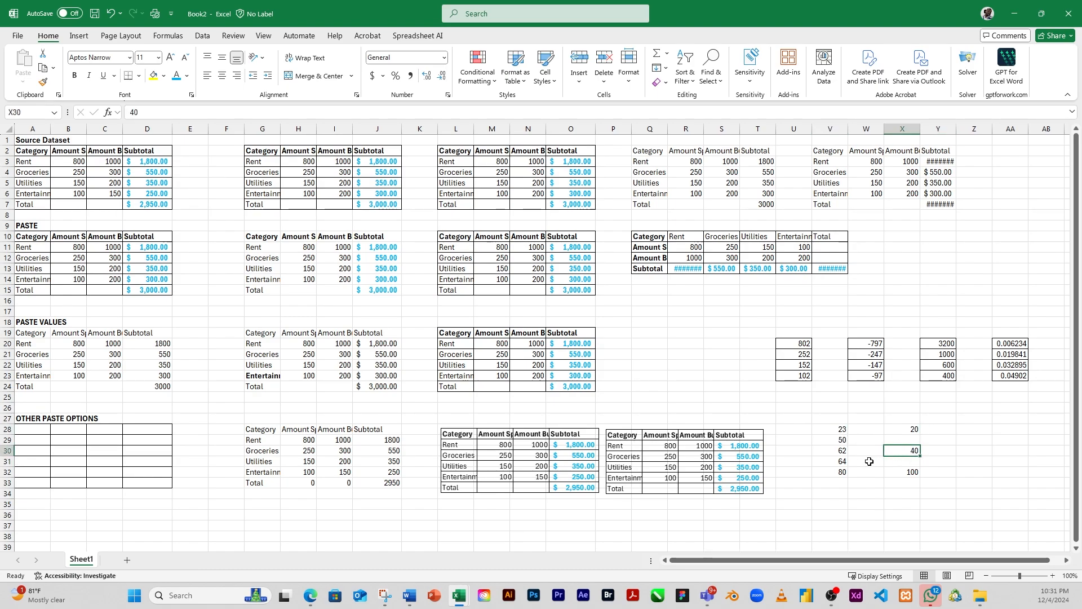
pyautogui.click(838, 452)
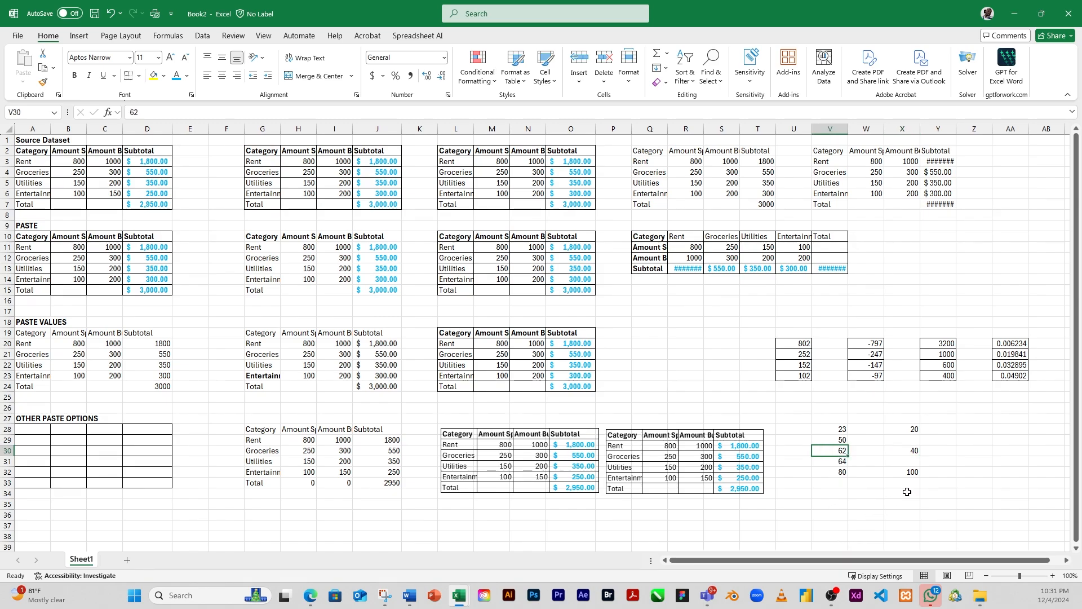
pyautogui.click(909, 473)
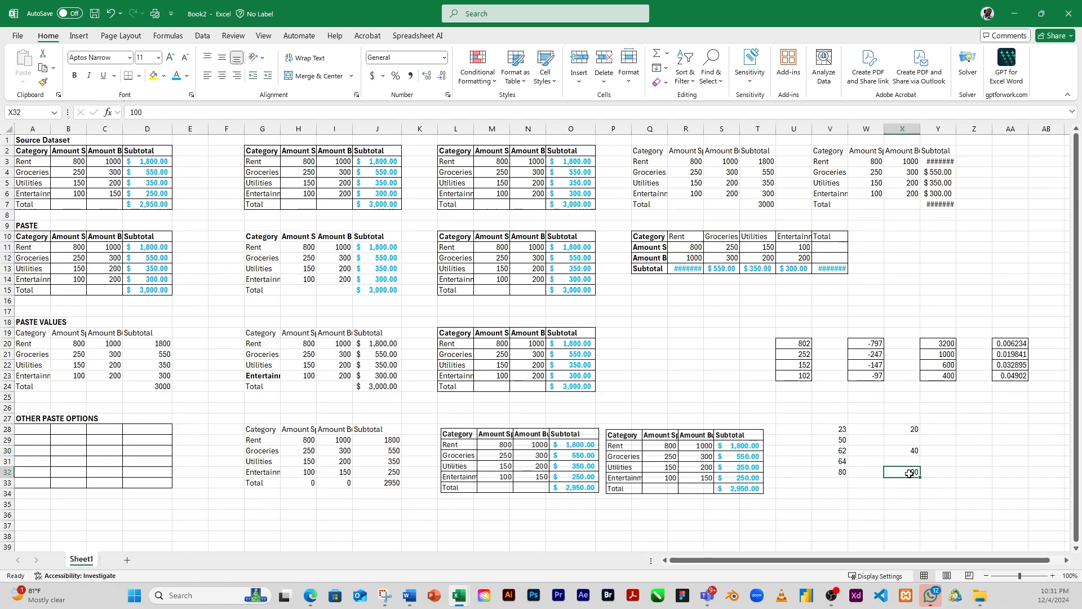
pyautogui.click(835, 473)
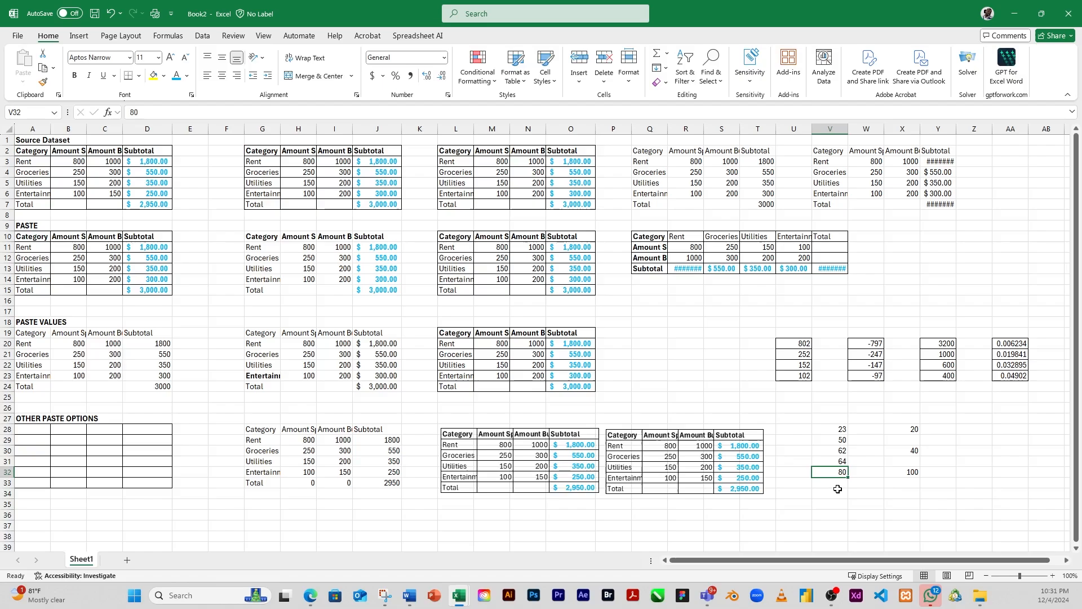
pyautogui.click(911, 463)
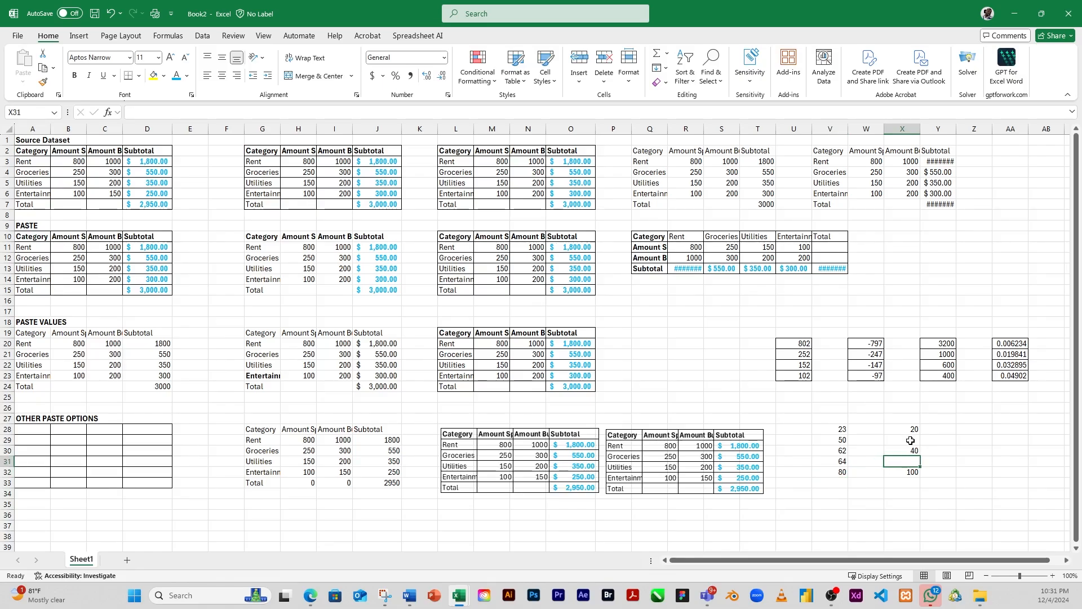
pyautogui.click(910, 441)
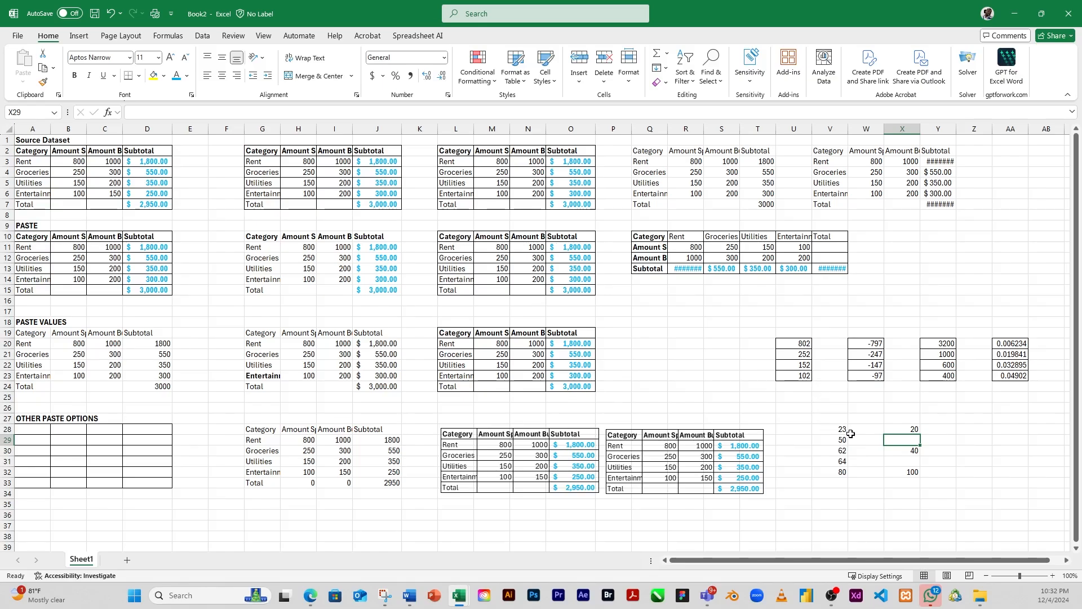
# Step: Copy X28:X32 and paste it onto V28:V32 using Paste Special with Skip blanks enabled
pyautogui.moveTo(907, 429); pyautogui.dragTo(909, 471)
pyautogui.hotkey('ctrl', 'v')
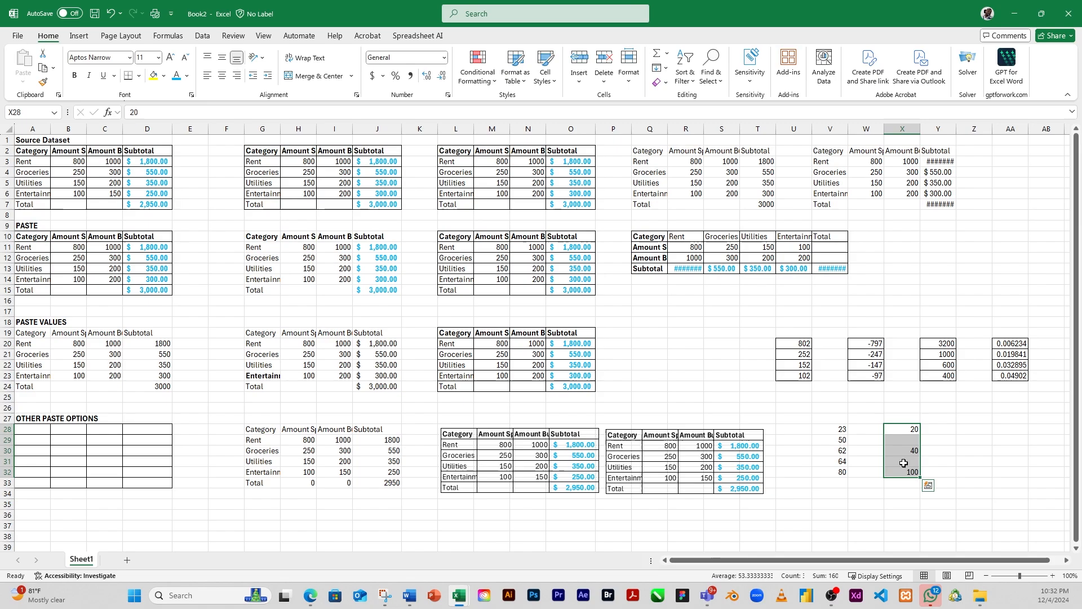
pyautogui.rightClick(904, 461)
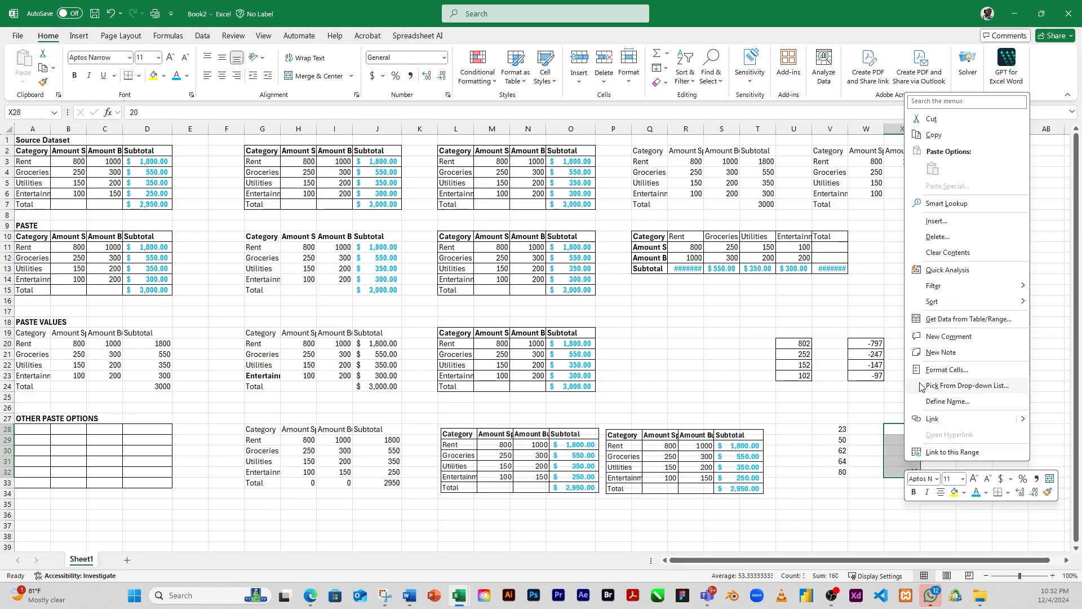
pyautogui.click(936, 136)
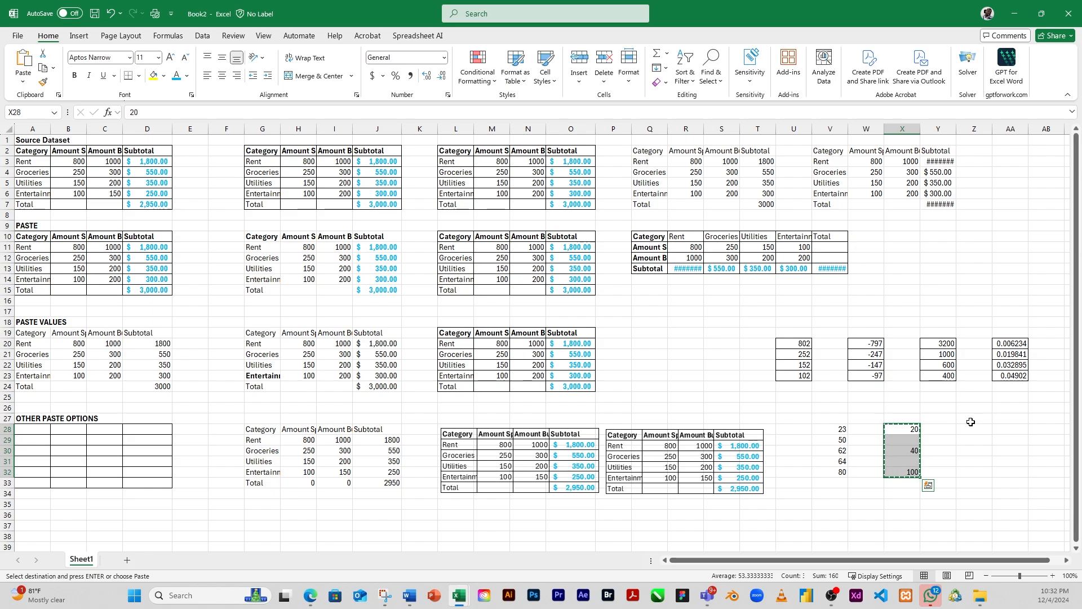
pyautogui.moveTo(843, 430); pyautogui.dragTo(841, 480)
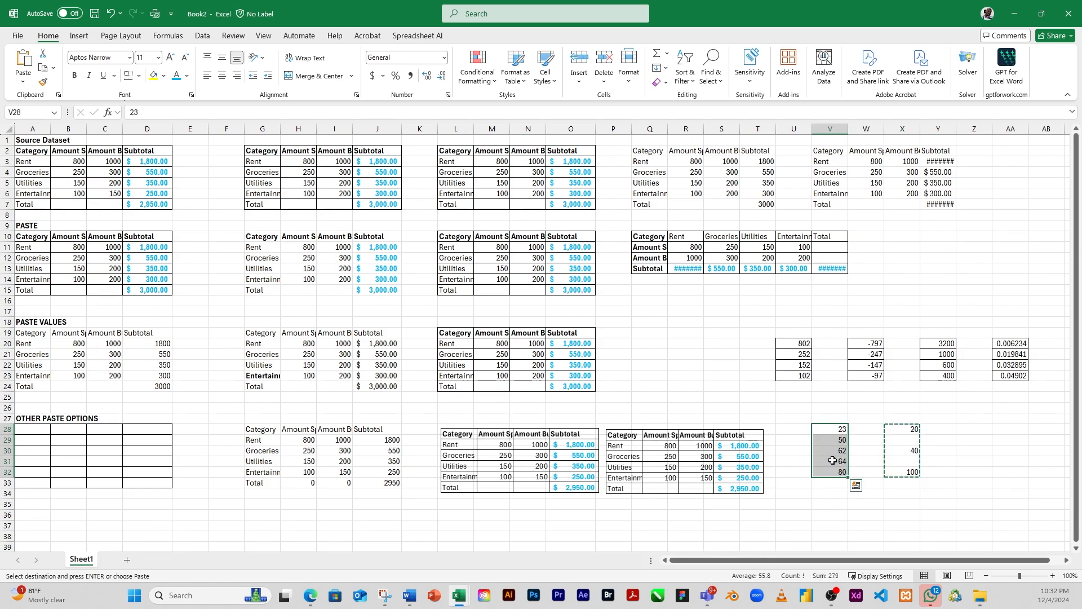
pyautogui.rightClick(835, 462)
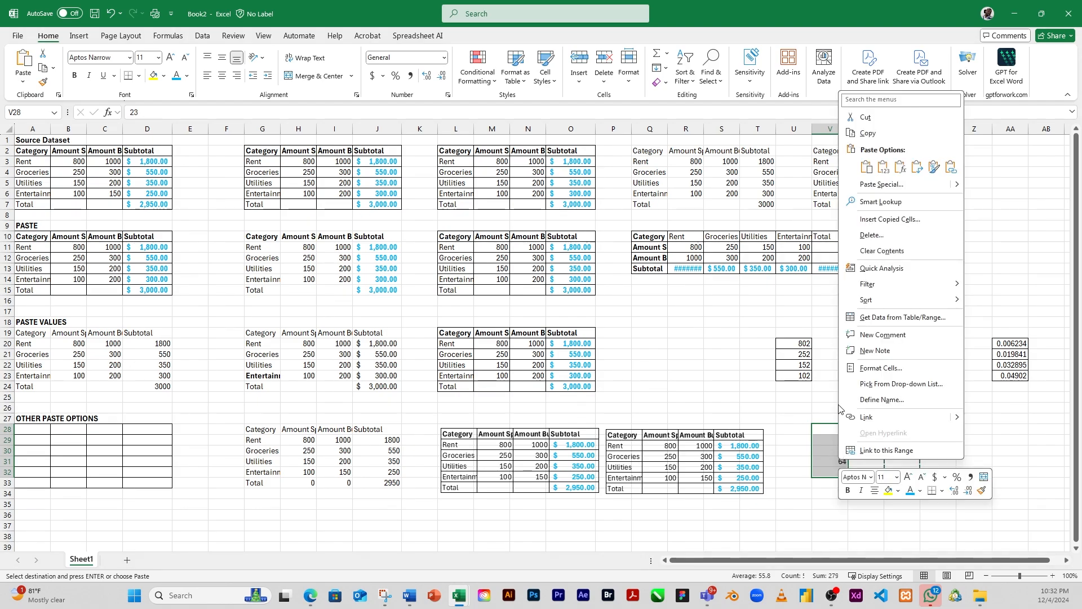
pyautogui.click(882, 185)
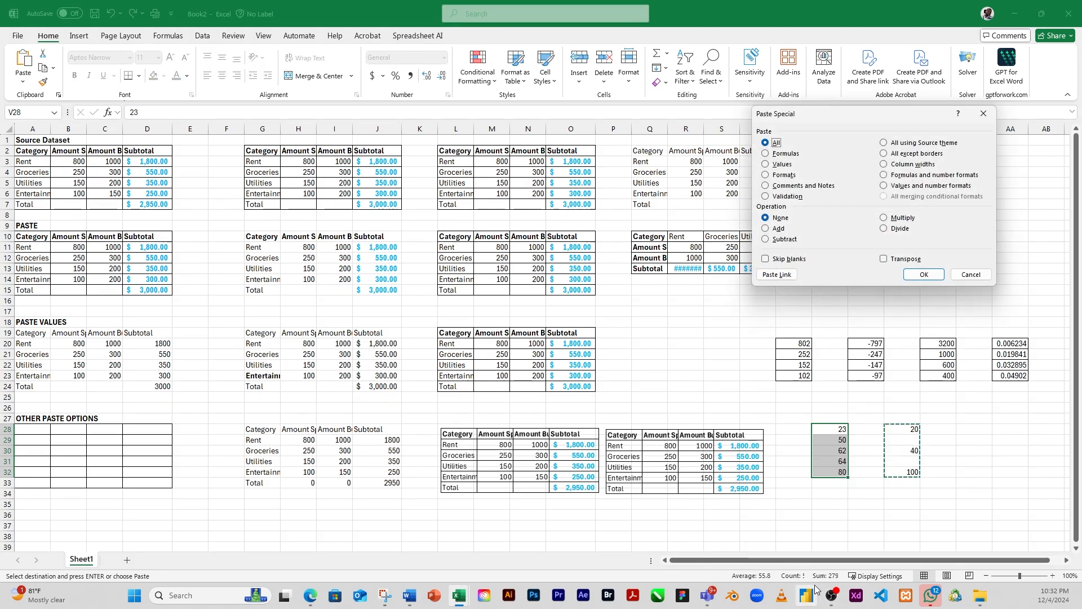
pyautogui.click(767, 259)
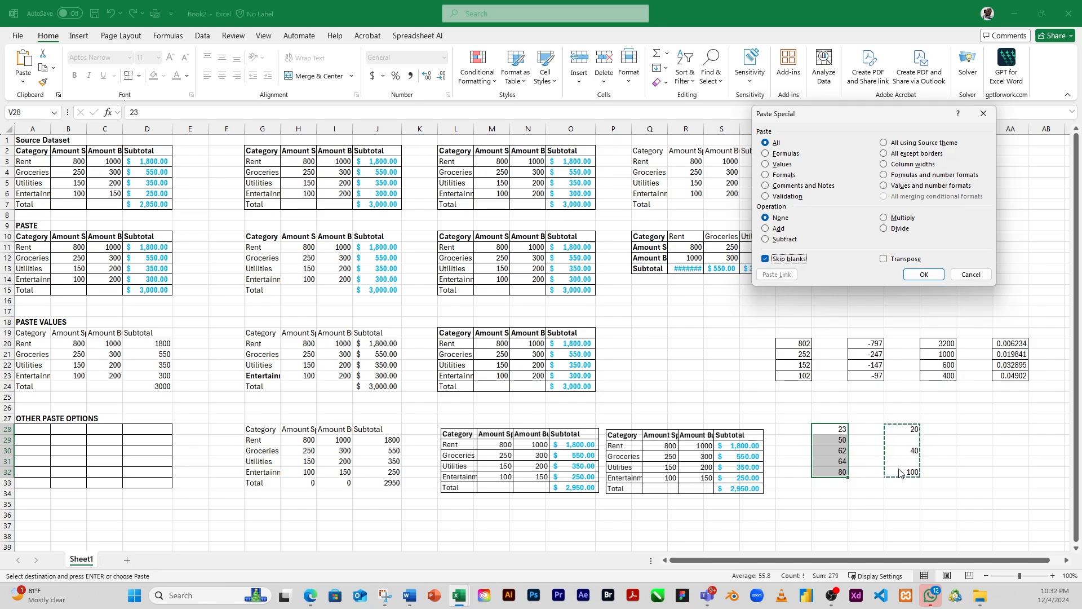
pyautogui.click(925, 278)
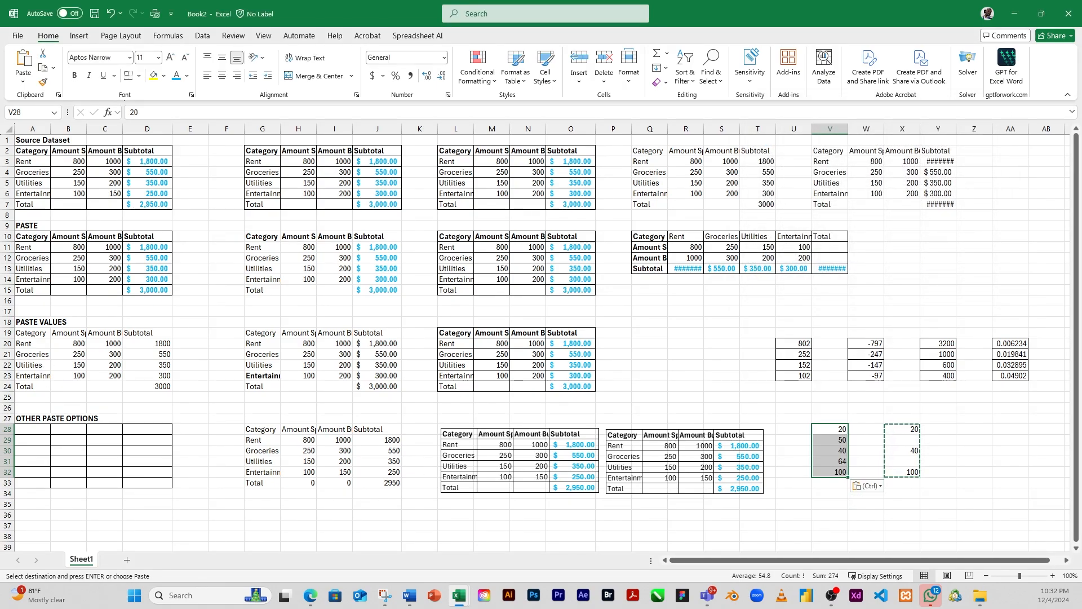
pyautogui.hotkey('alt', 'Tab')
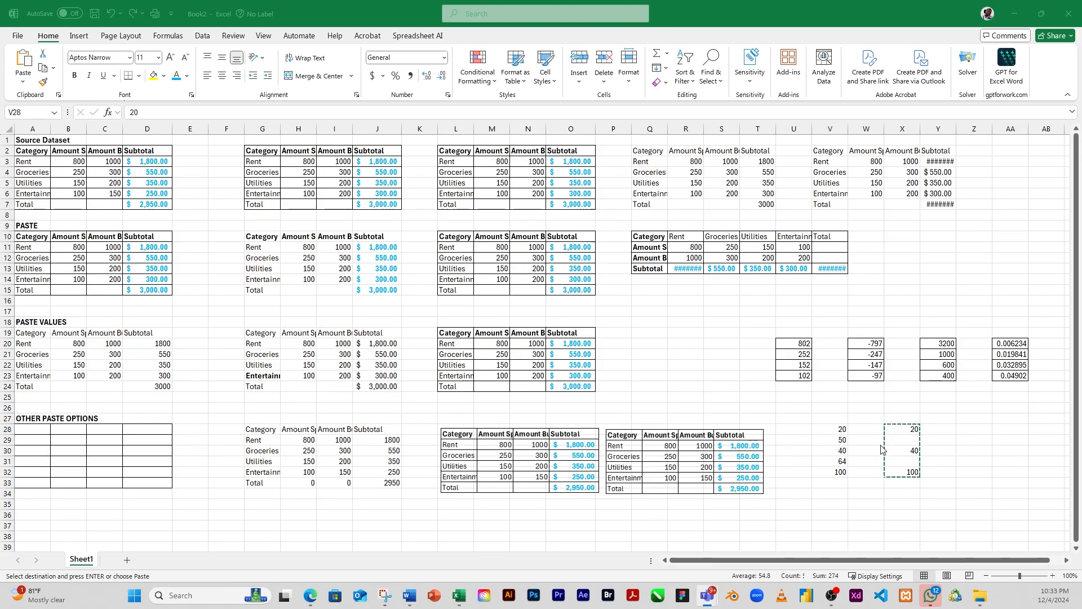
pyautogui.click(902, 442)
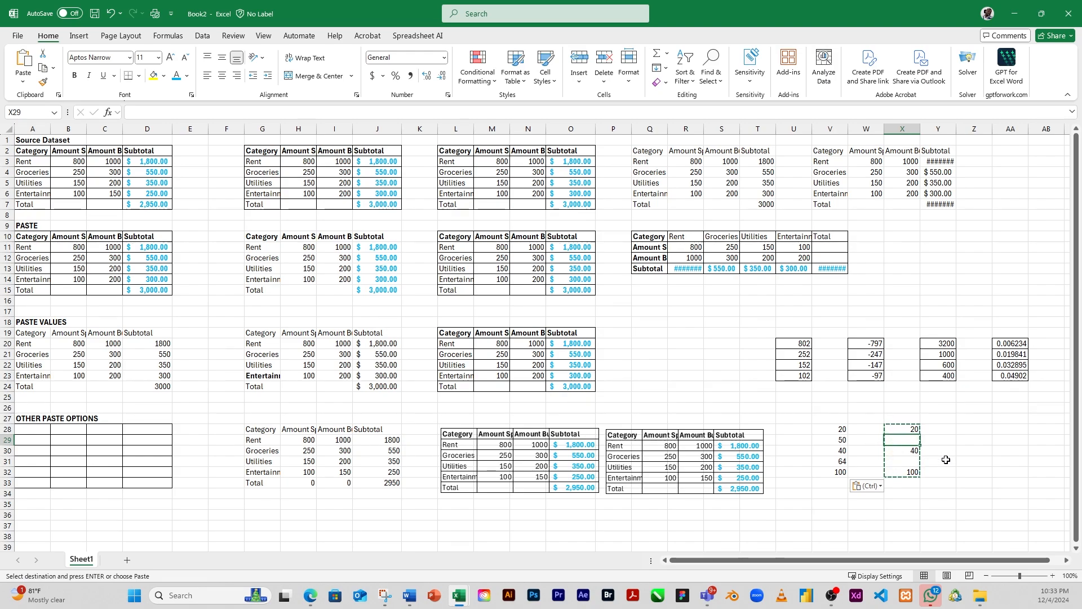
# Step: Open the Paste Special options for pasting the copied X28:X32 range at cell Z28
pyautogui.click(950, 428)
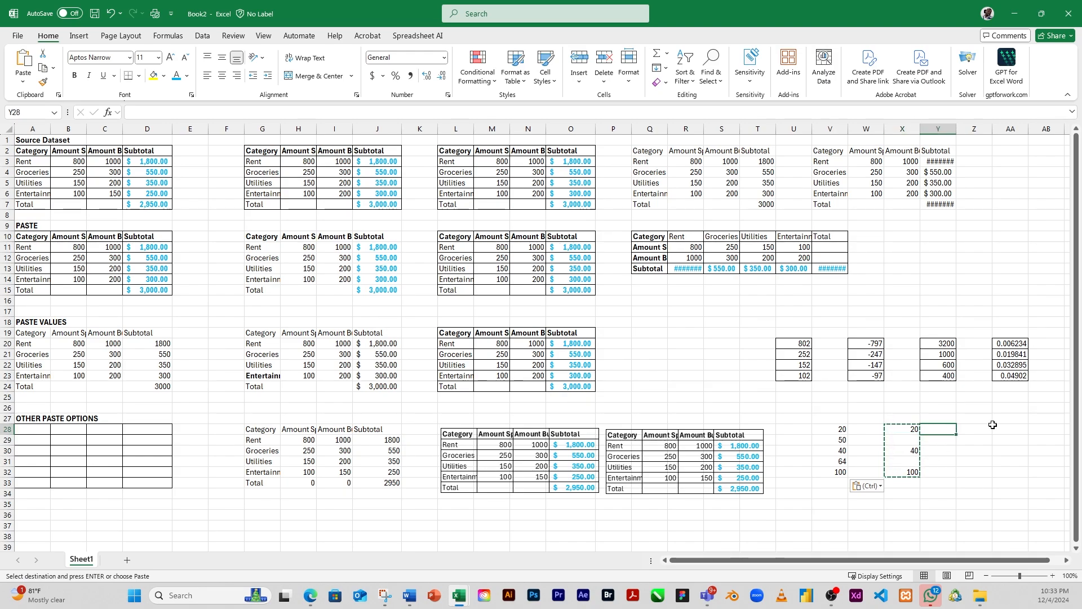
pyautogui.rightClick(972, 429)
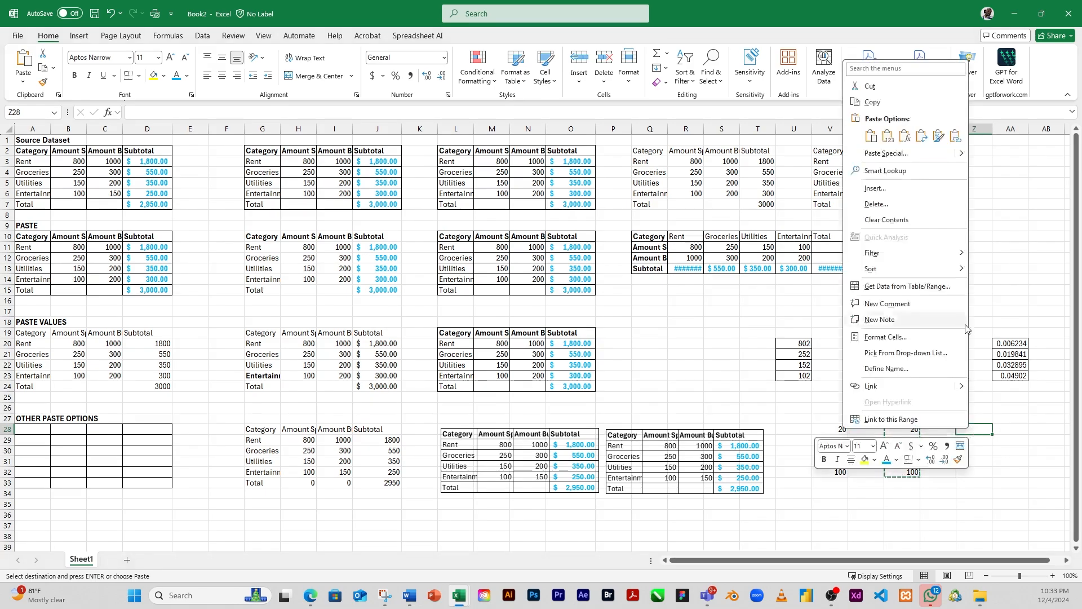
pyautogui.click(886, 157)
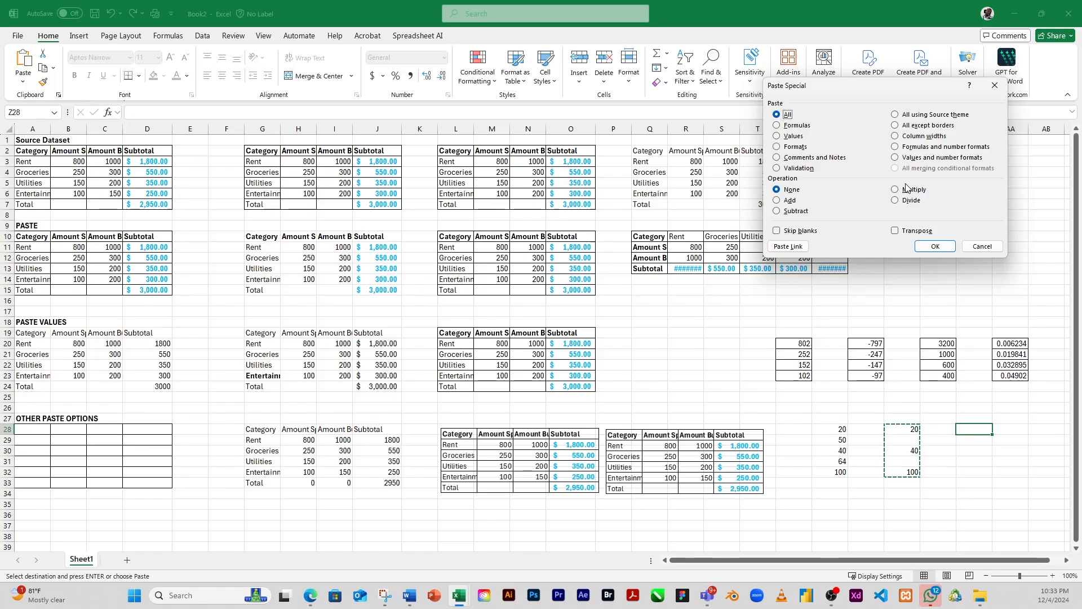
# Step: Paste all of the copied X28:X32 range at Z28 without skipping blanks
pyautogui.press('Return')
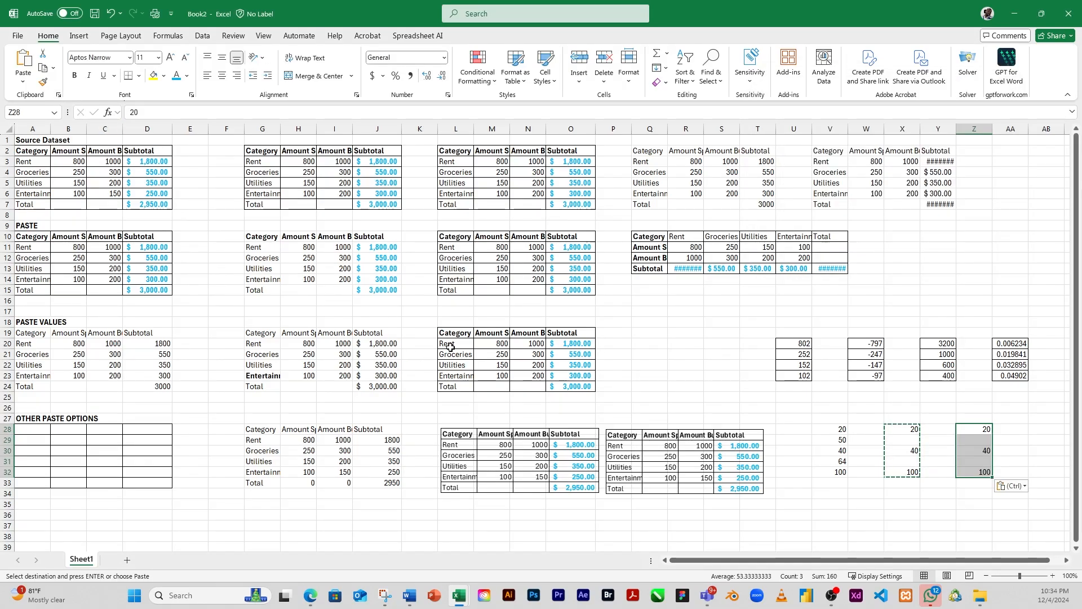
pyautogui.scroll(-2, 439, 344)
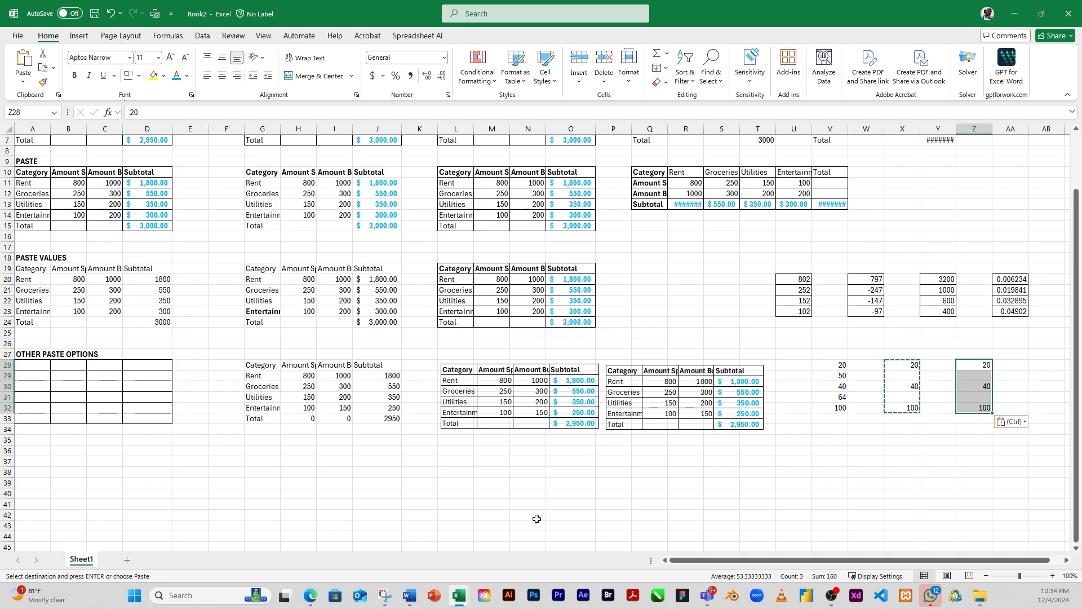
pyautogui.scroll(-2, 486, 449)
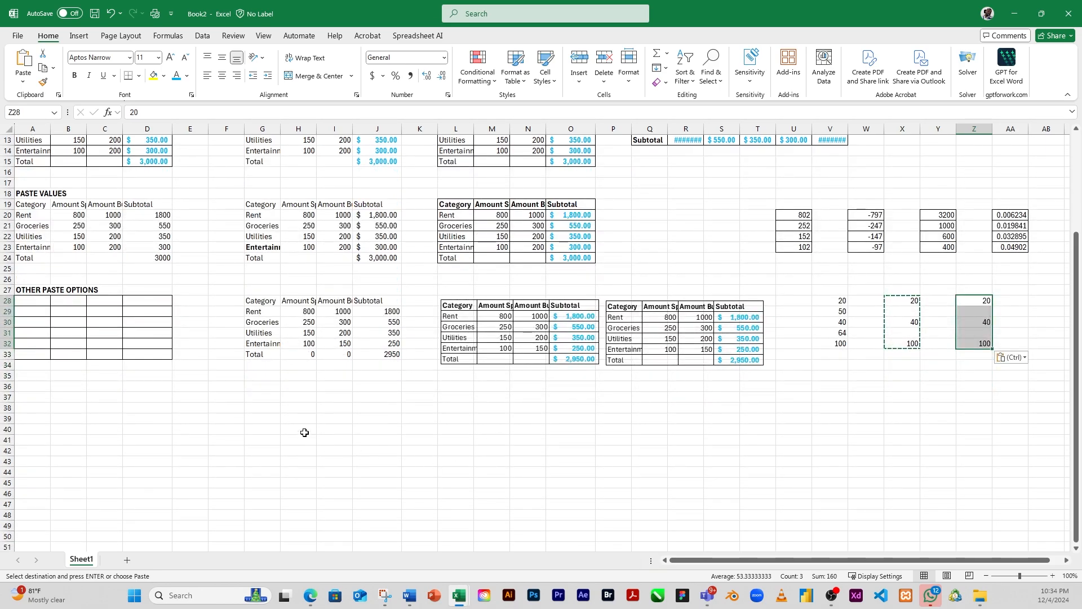
# Step: Copy the formatting of the source Rent subtotal in D3 onto J20 with Format Painter
pyautogui.click(379, 216)
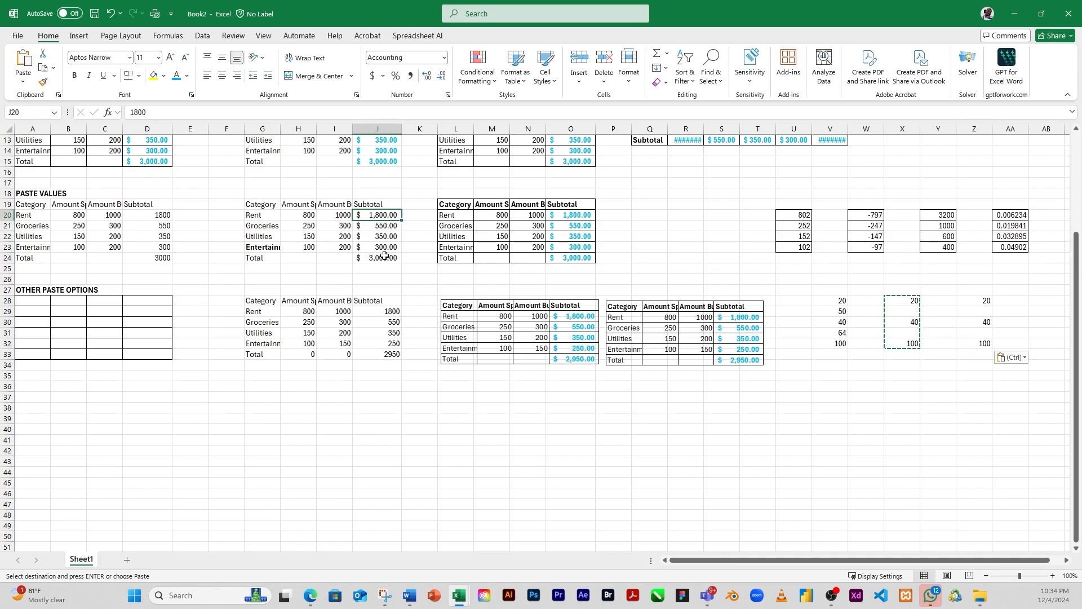
pyautogui.scroll(1, 379, 259)
pyautogui.scroll(3, 379, 262)
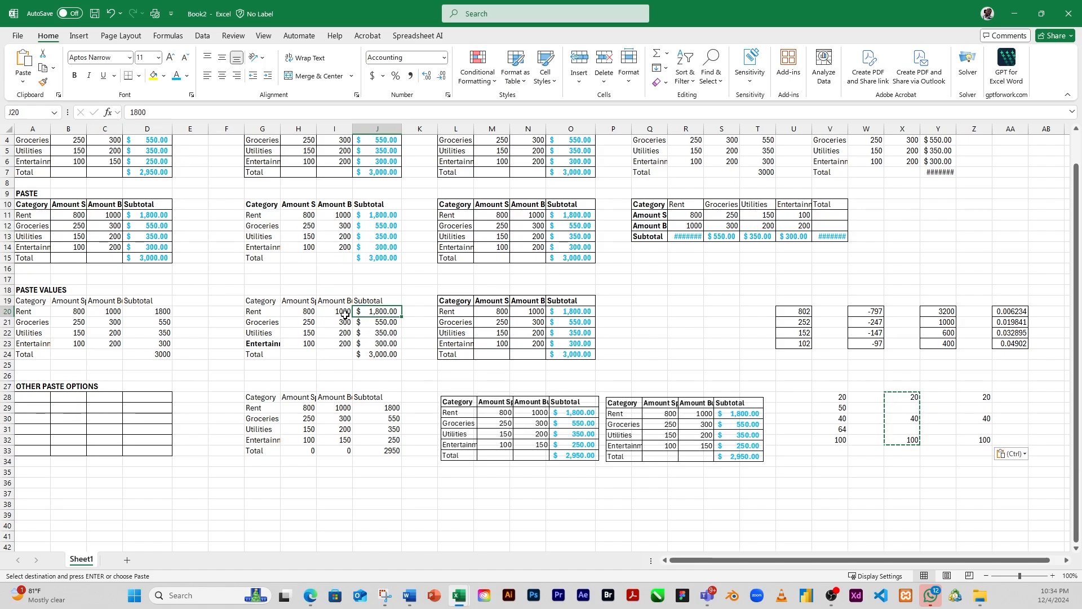
pyautogui.scroll(1, 360, 327)
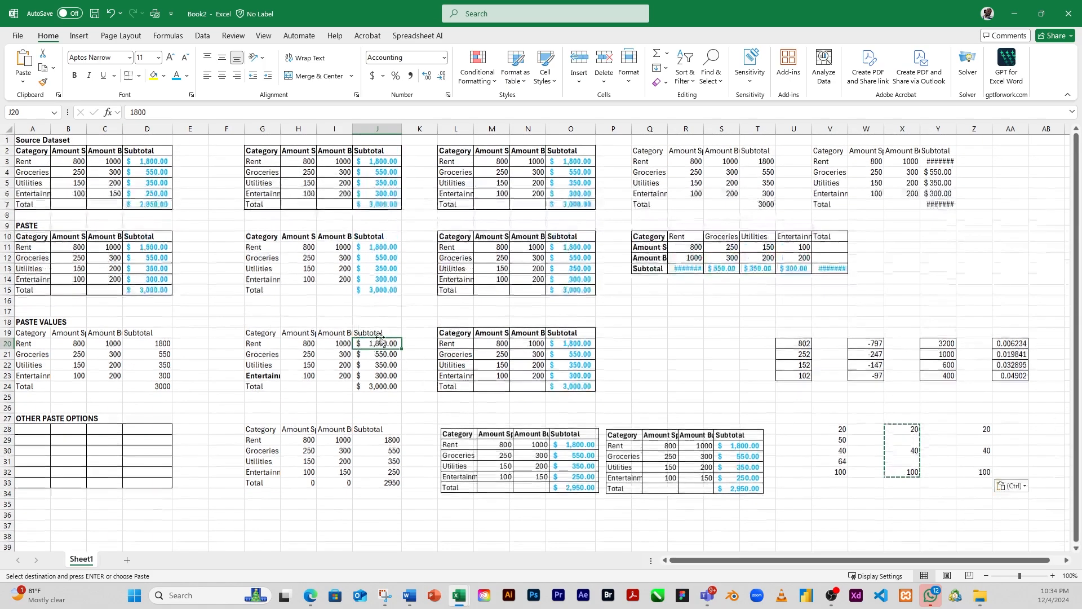
pyautogui.click(149, 165)
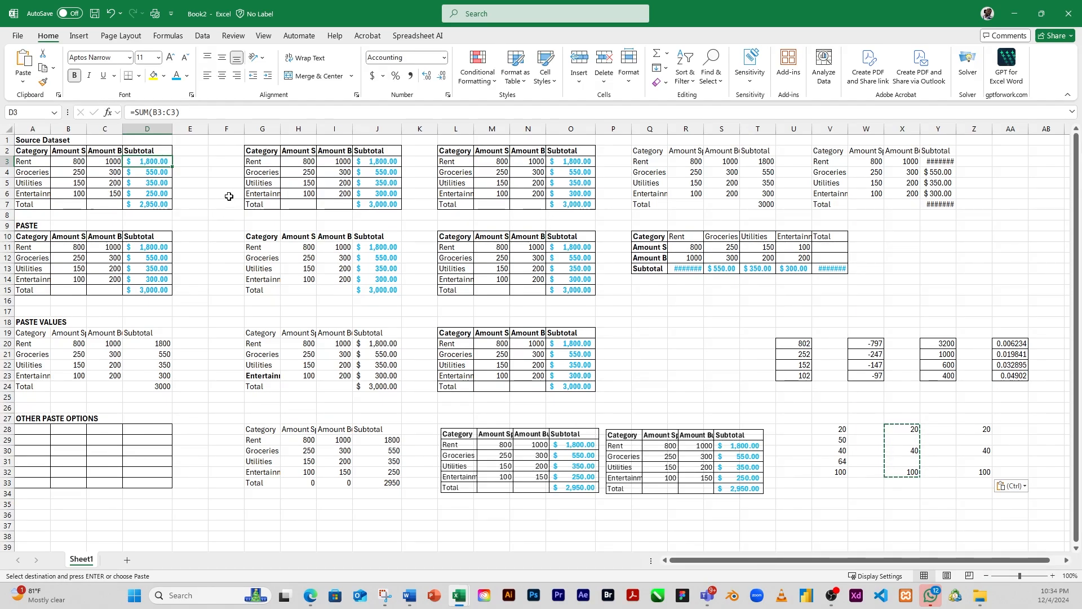
pyautogui.click(43, 85)
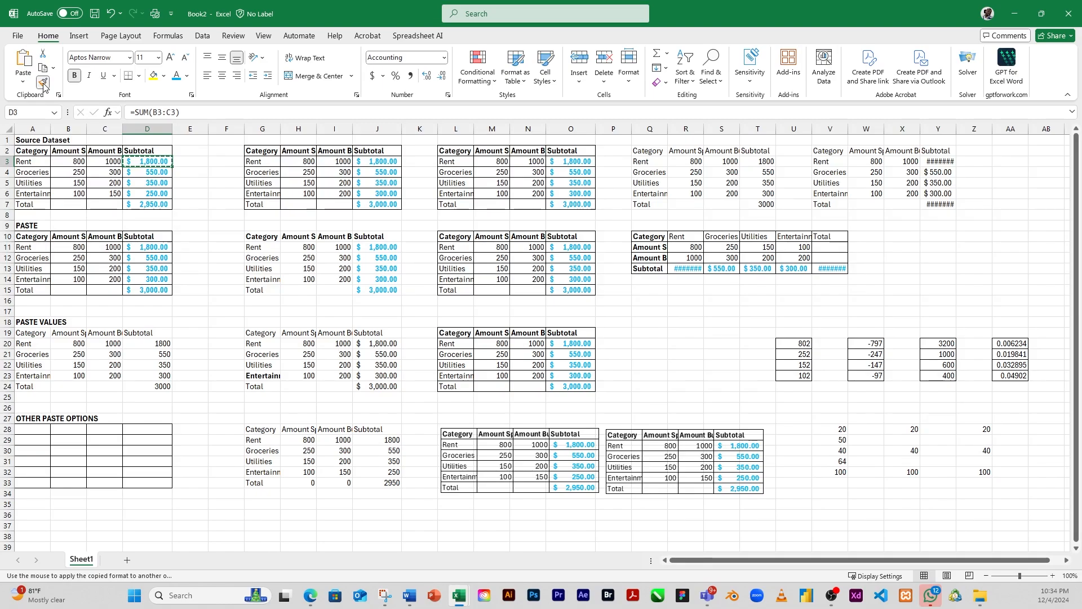
pyautogui.click(375, 344)
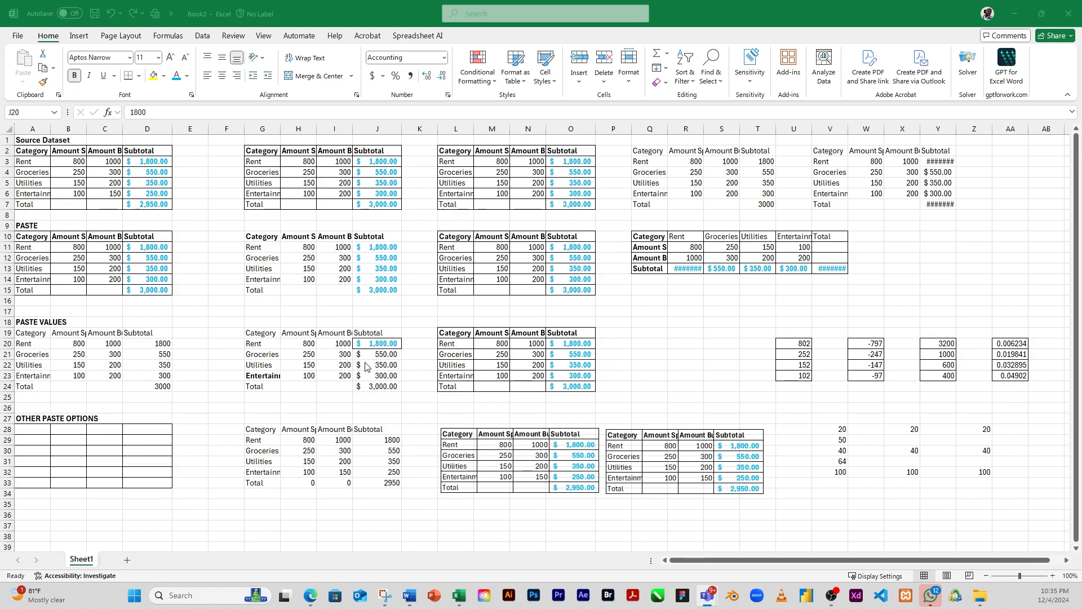
# Step: Copy D3's formatting onto the remaining Subtotal values in J21:J24 with Format Painter
pyautogui.click(373, 346)
pyautogui.click(152, 162)
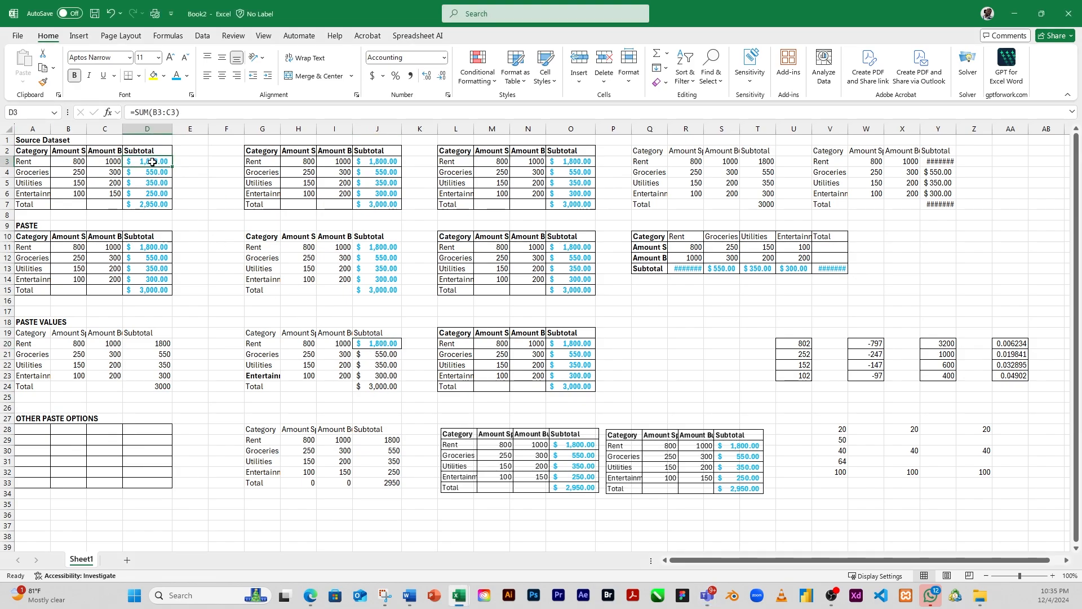
pyautogui.click(43, 84)
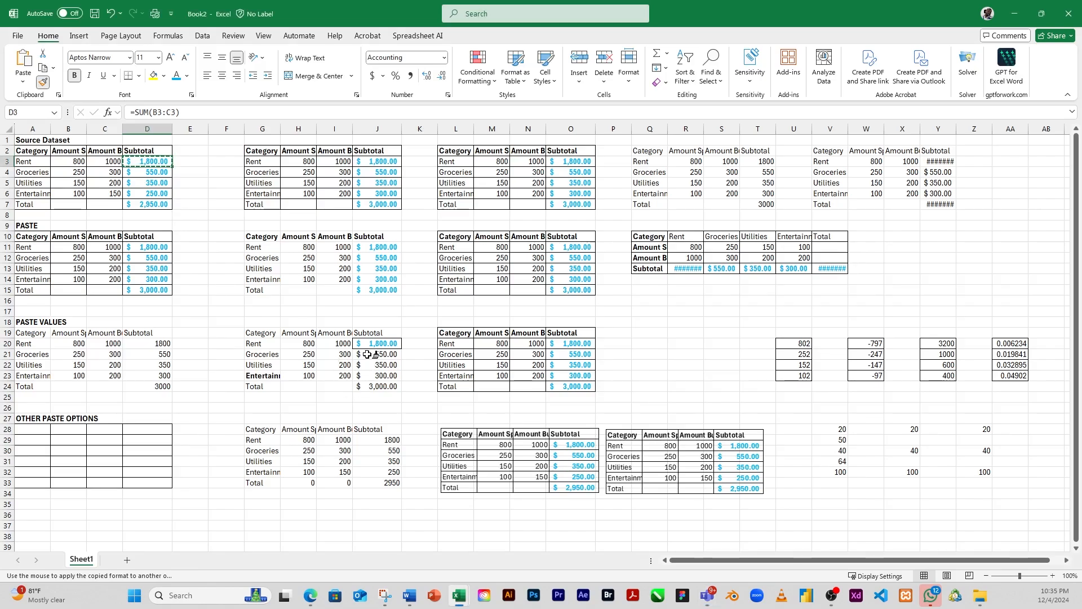
pyautogui.moveTo(366, 353); pyautogui.dragTo(378, 387)
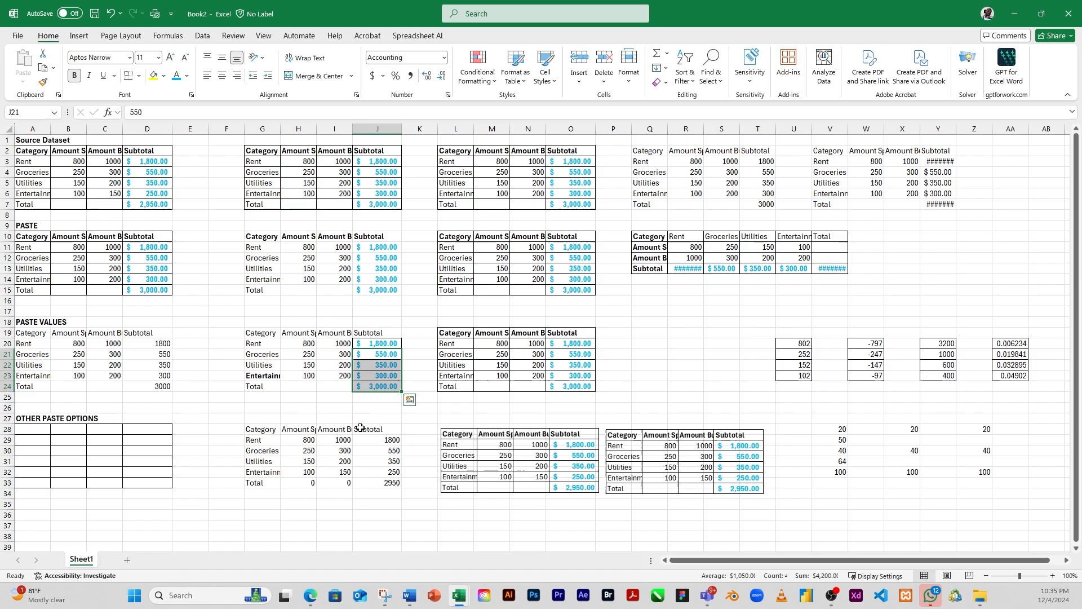
pyautogui.click(383, 357)
pyautogui.click(377, 343)
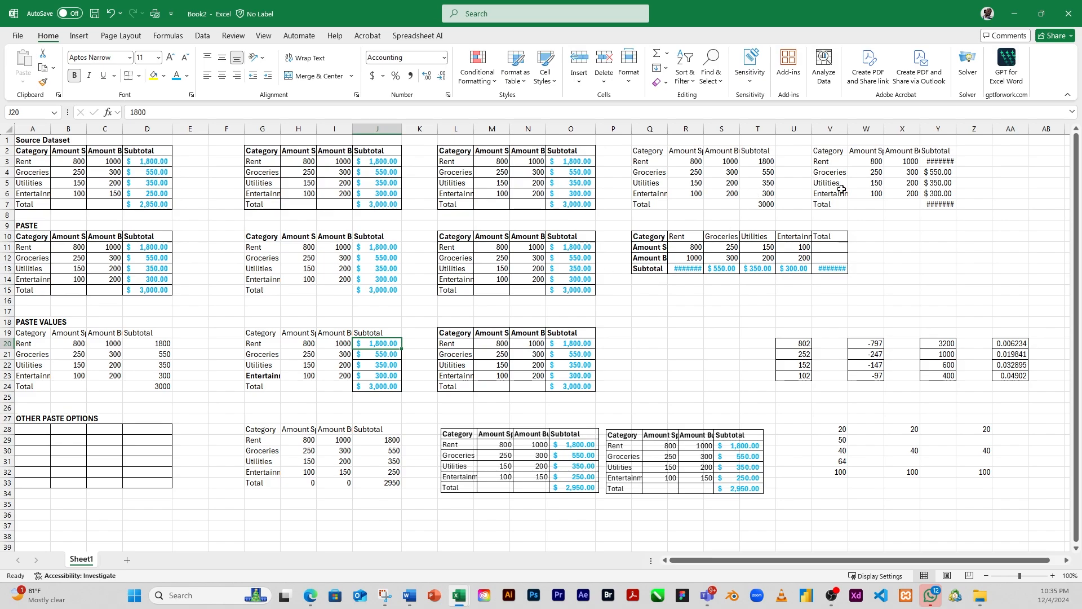
# Step: Keep Format Painter active to apply D3's formatting to R4:R6, U20:U23, Y20:Y23 and I29:I33 in succession
pyautogui.click(150, 161)
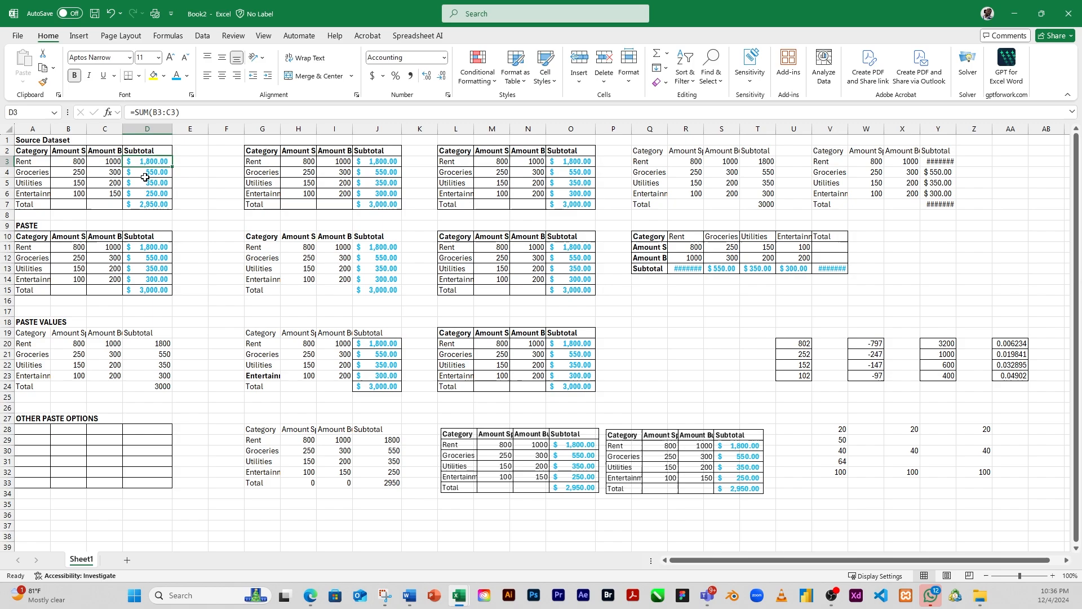
pyautogui.click(44, 83)
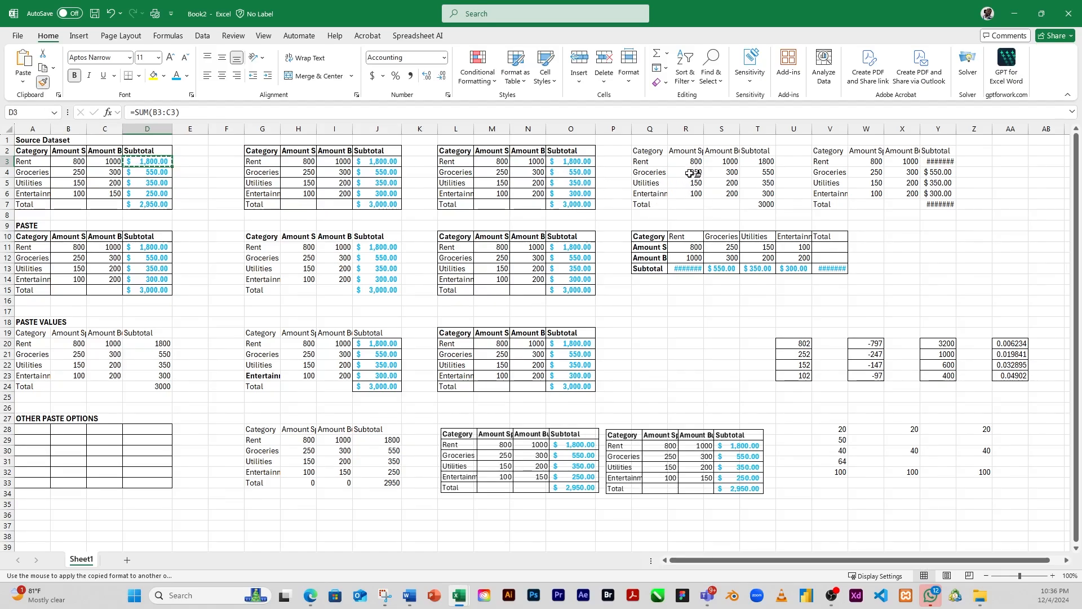
pyautogui.moveTo(690, 171); pyautogui.dragTo(688, 194)
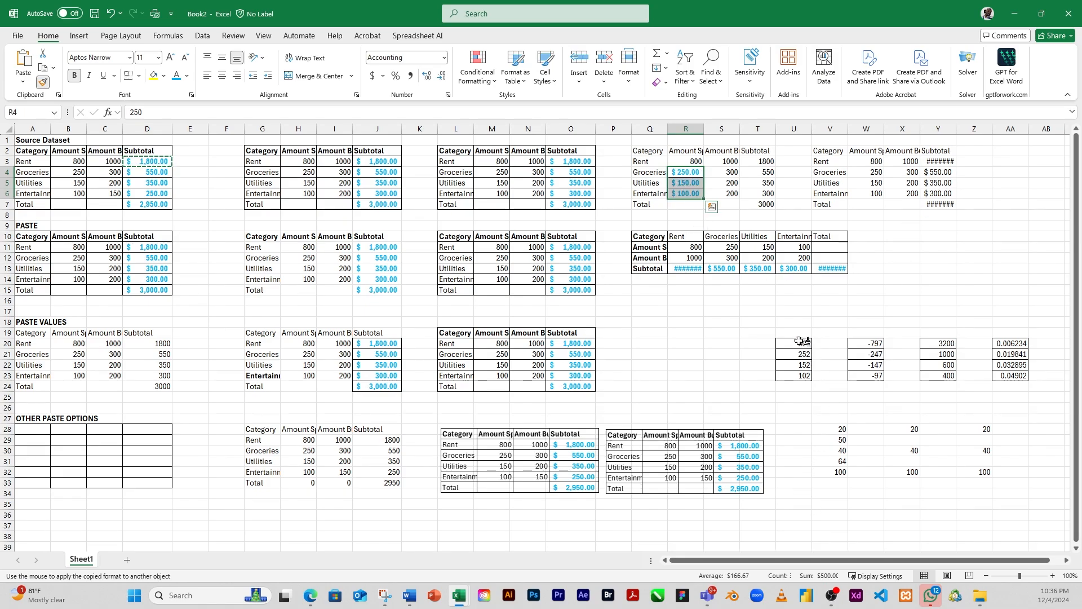
pyautogui.moveTo(800, 343); pyautogui.dragTo(800, 376)
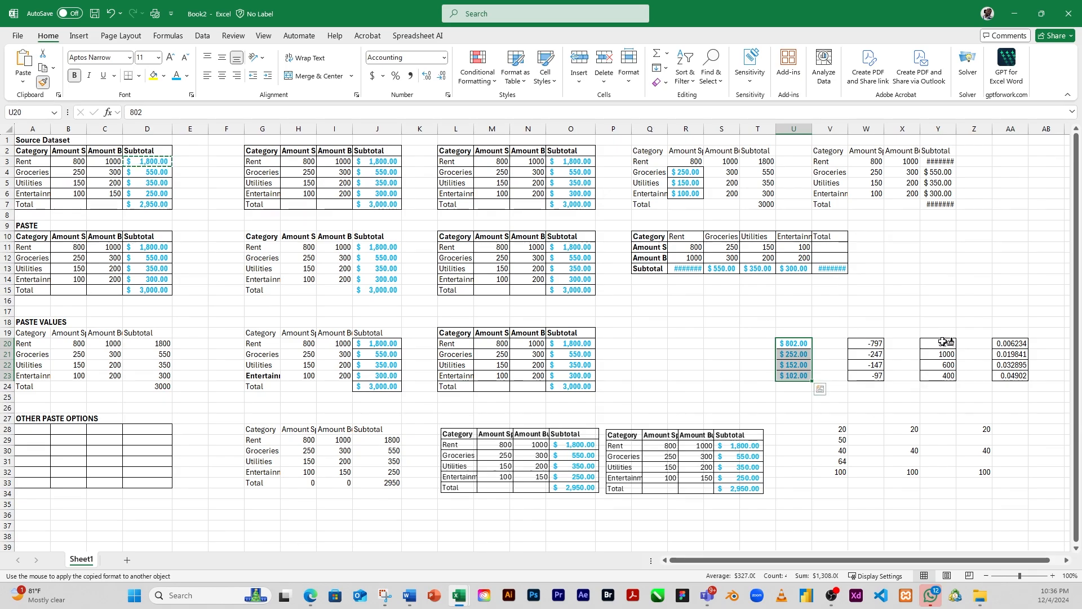
pyautogui.moveTo(943, 344); pyautogui.dragTo(947, 376)
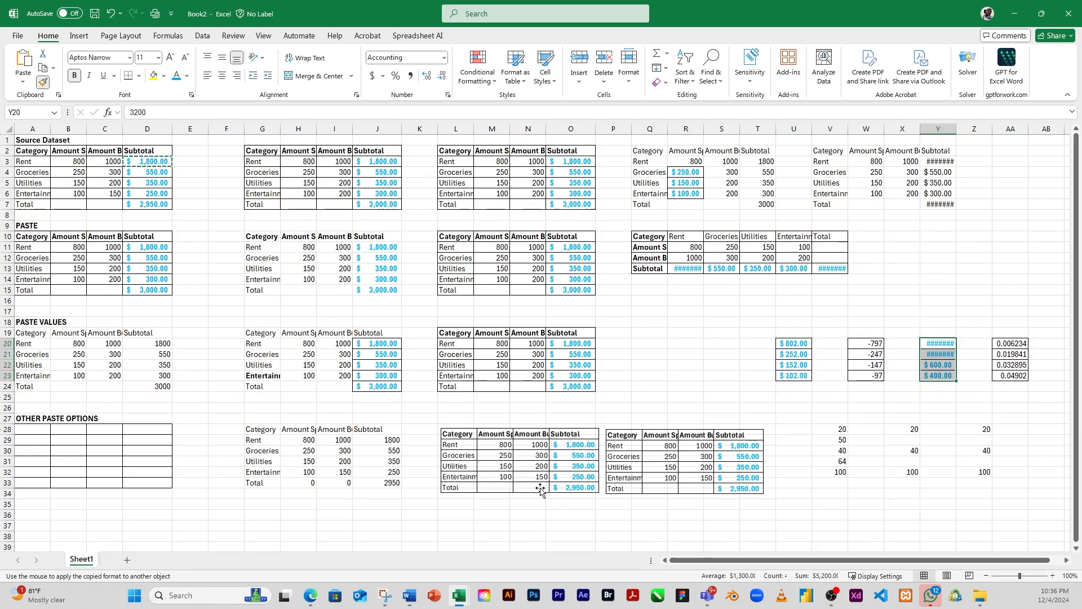
pyautogui.moveTo(343, 440); pyautogui.dragTo(346, 482)
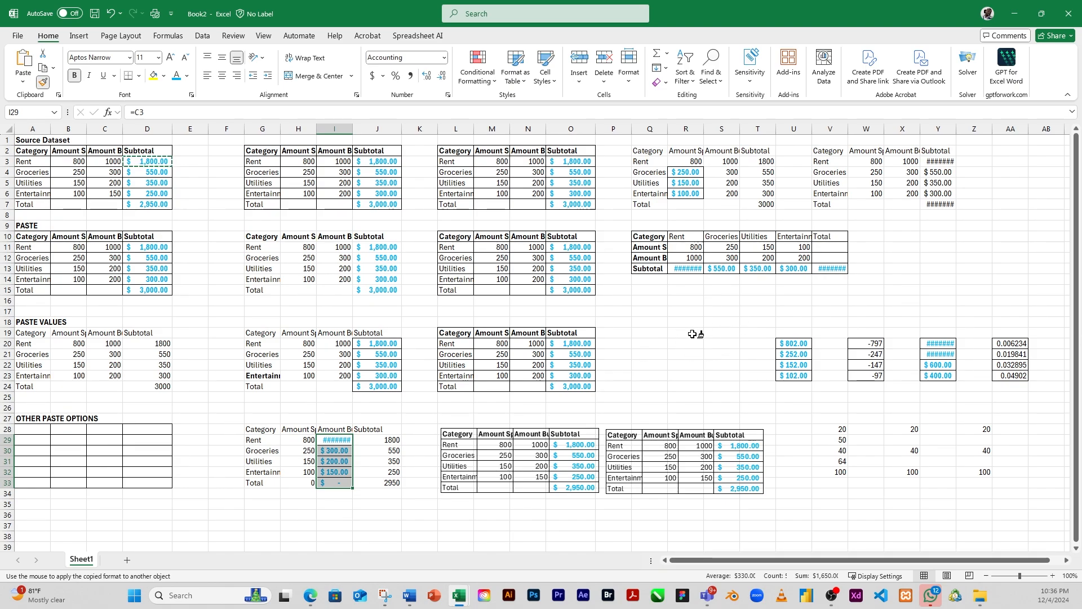
pyautogui.press('Escape')
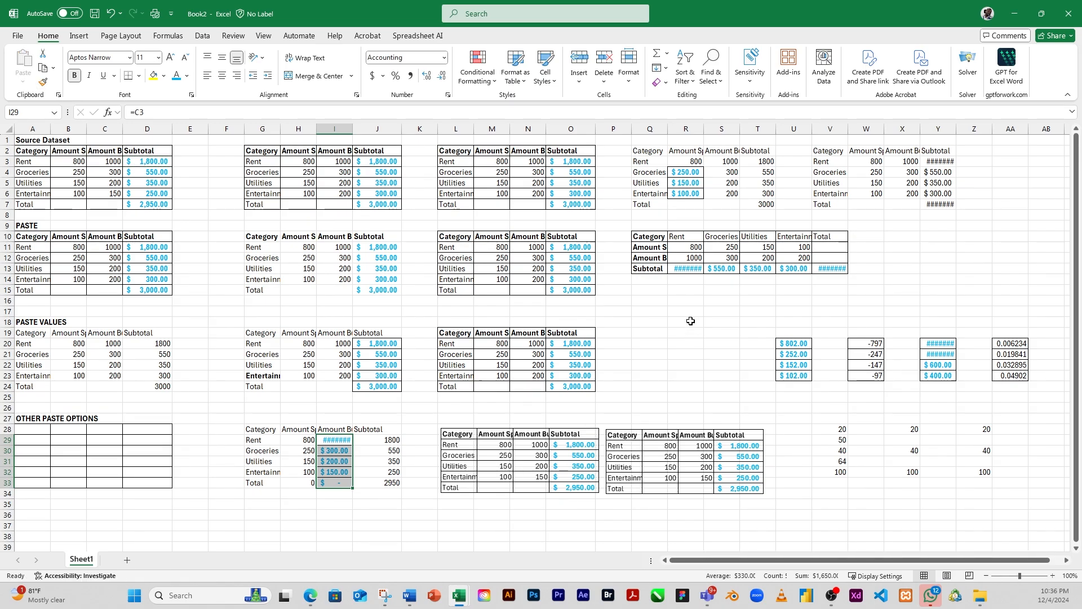
pyautogui.moveTo(839, 432); pyautogui.dragTo(963, 470)
pyautogui.click(796, 440)
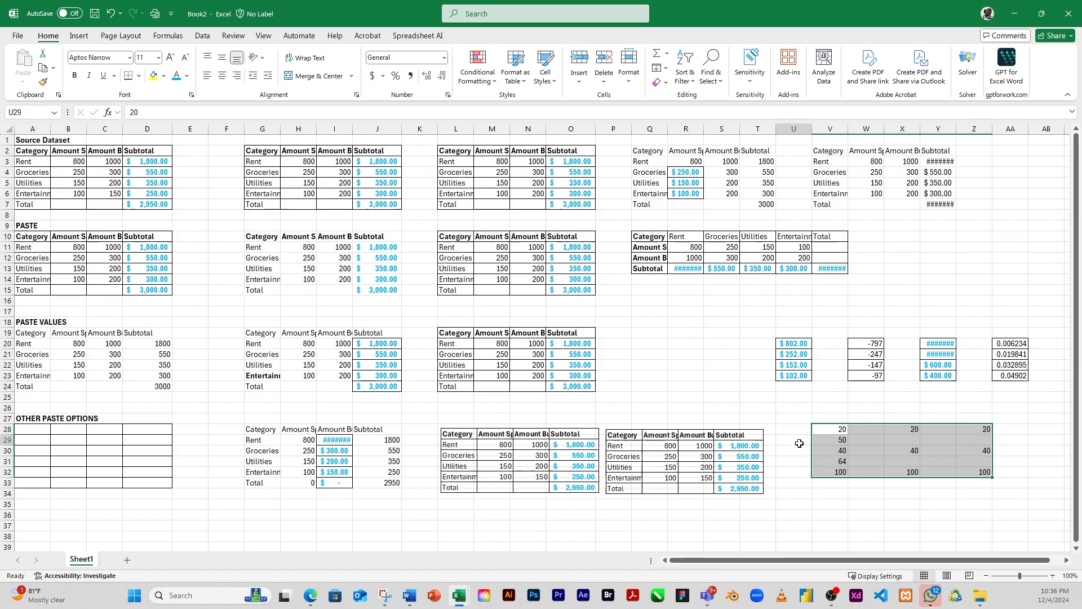
pyautogui.click(662, 363)
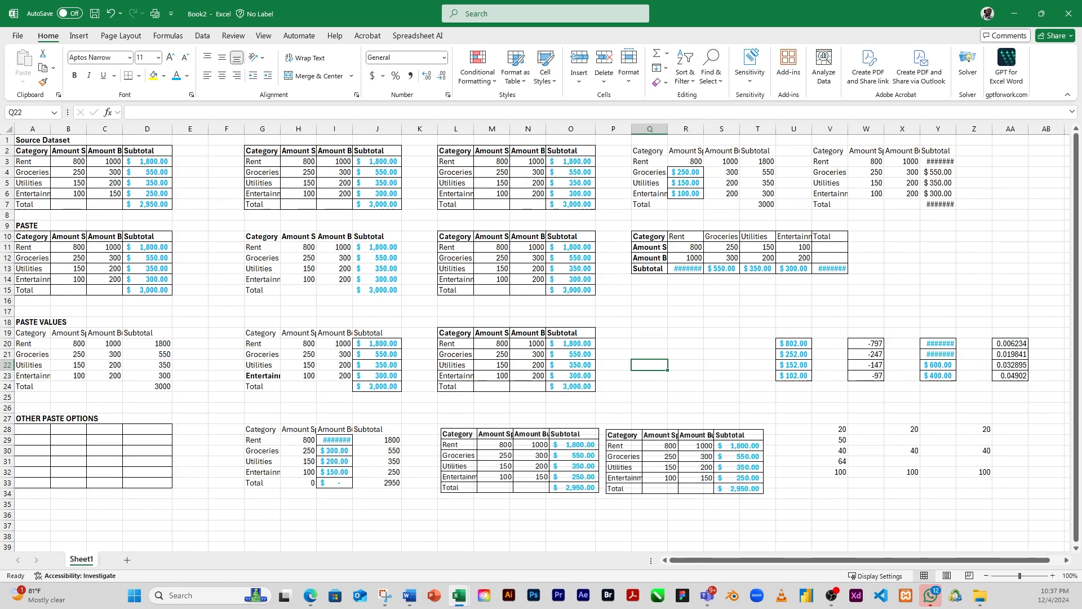
pyautogui.scroll(-1, 566, 361)
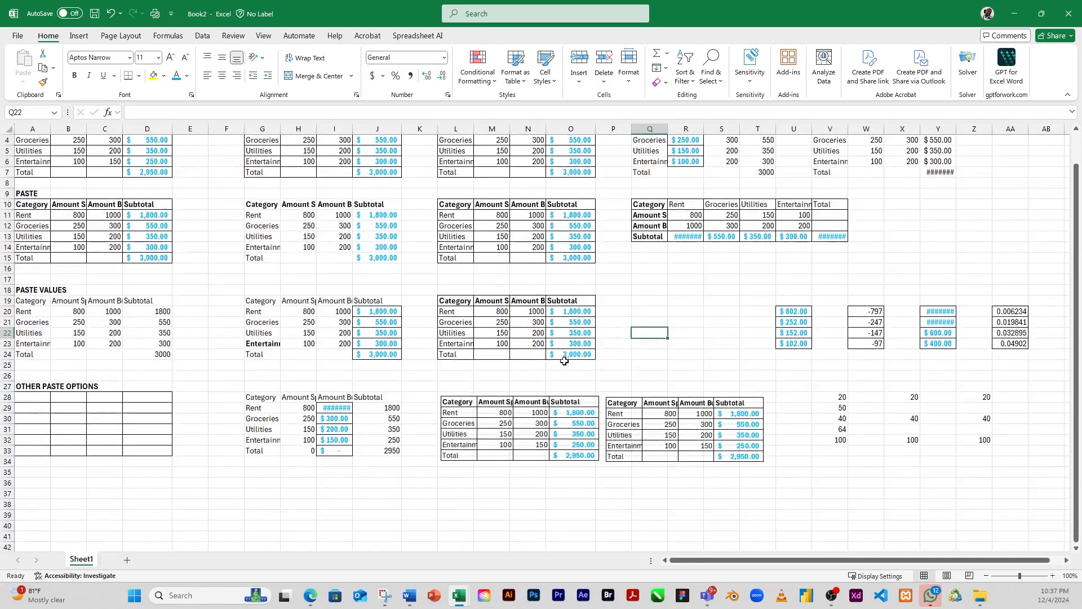
pyautogui.scroll(-2, 559, 357)
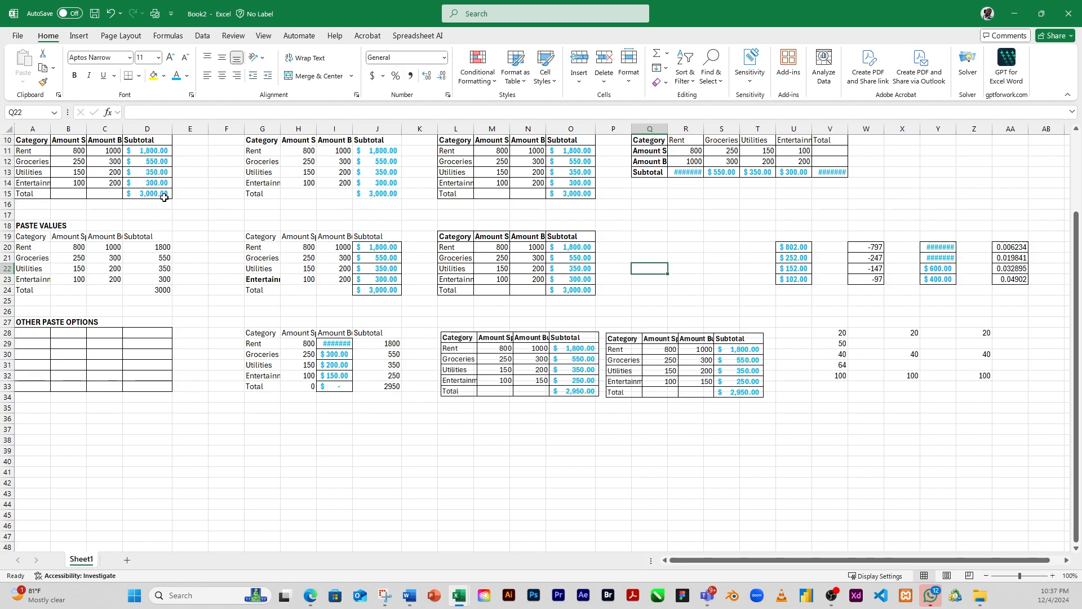
pyautogui.click(152, 164)
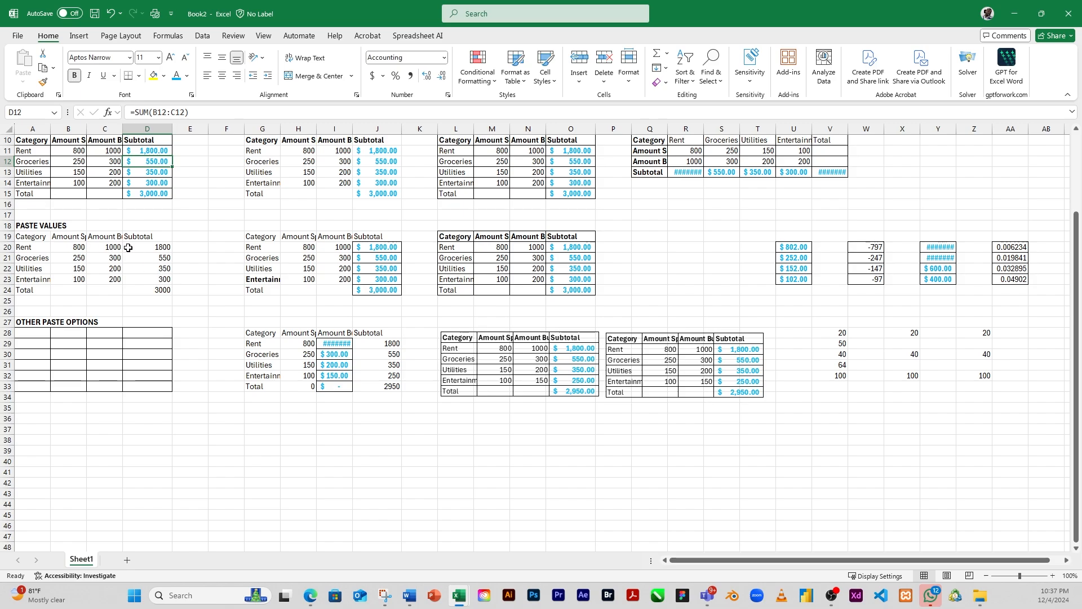
pyautogui.moveTo(112, 248); pyautogui.dragTo(163, 290)
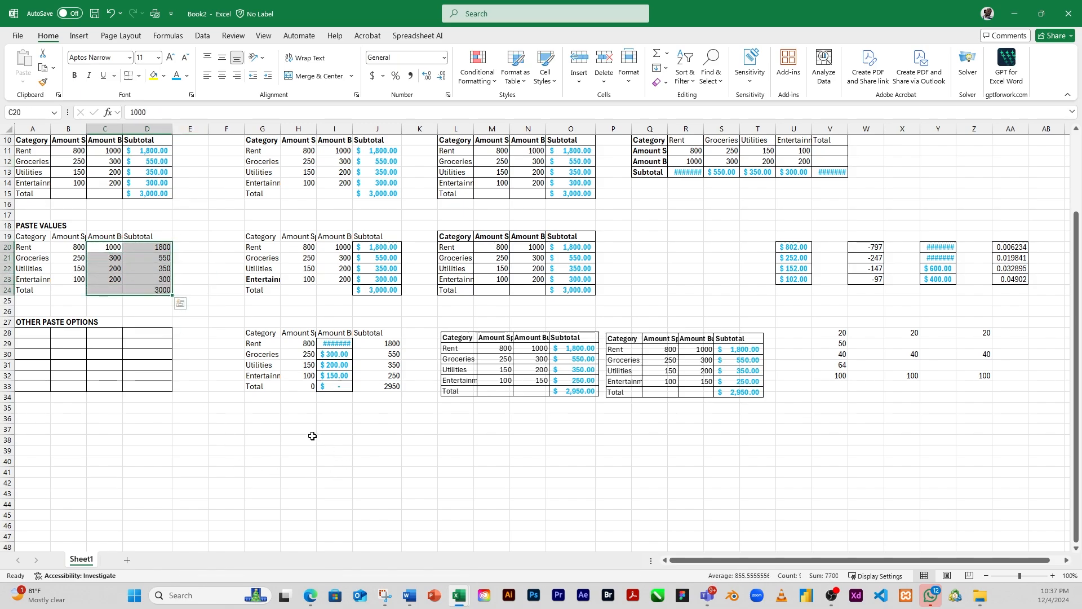
# Step: Enter the sample numbers 44578, 5421, 4542, 4, 5, 545 and 878 down cells I37:I43
pyautogui.click(340, 431)
pyautogui.write('44578')
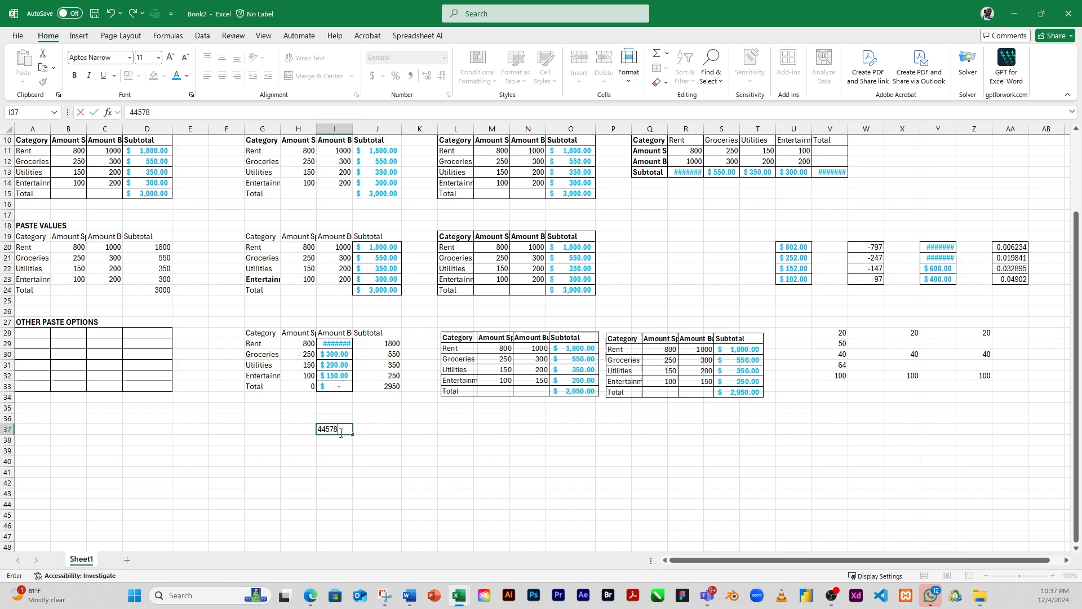
pyautogui.press('Return')
pyautogui.write('5421')
pyautogui.press('Return')
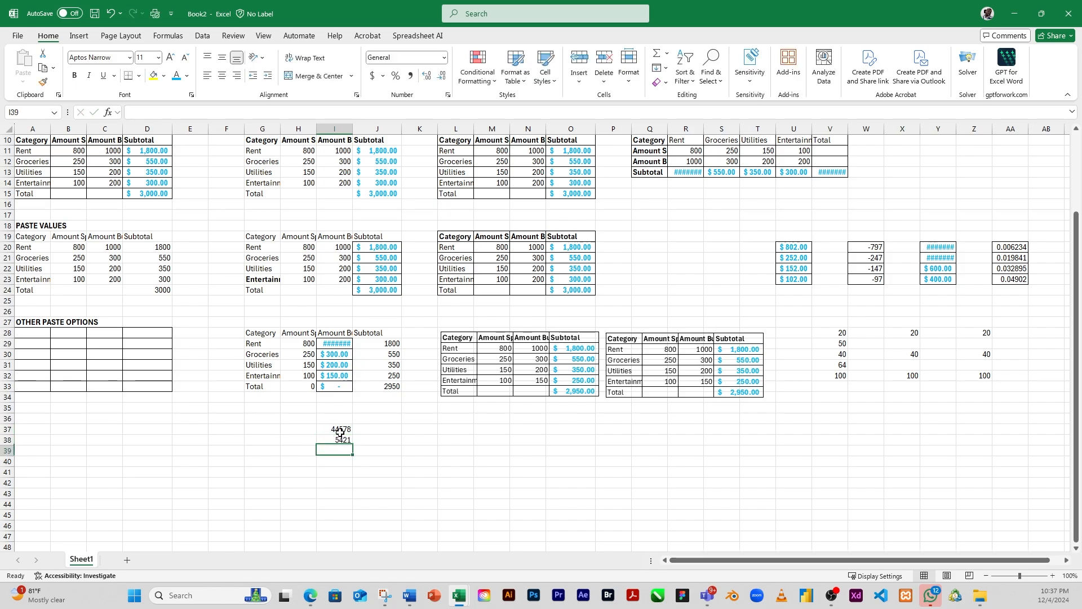
pyautogui.write('4542')
pyautogui.press('Return')
pyautogui.write('4')
pyautogui.press('Return')
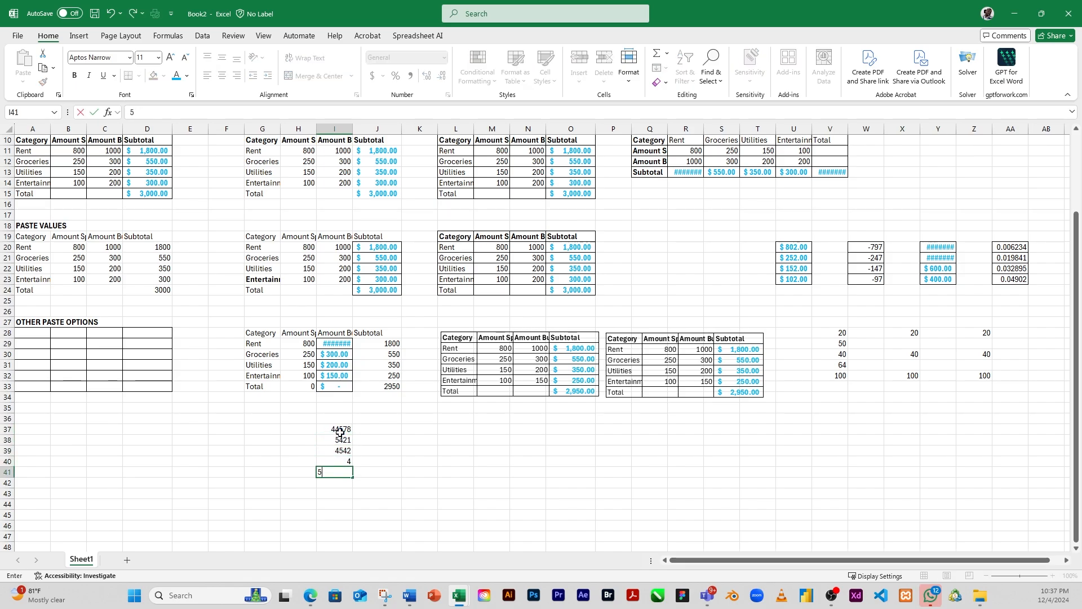
pyautogui.write('5')
pyautogui.press('Return')
pyautogui.write('545')
pyautogui.press('Return')
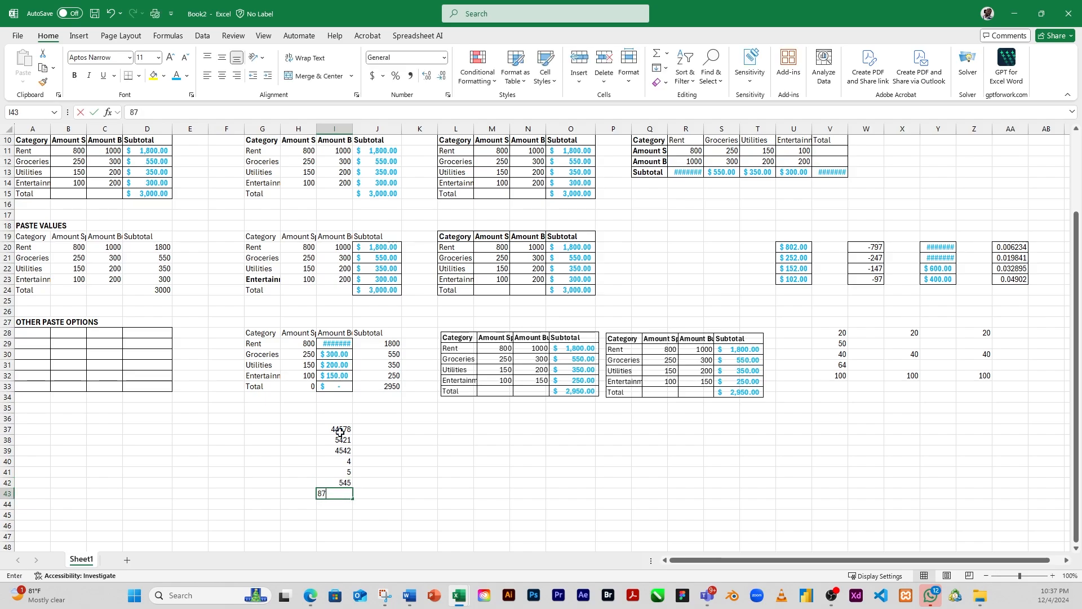
pyautogui.write('878')
pyautogui.press('Return')
pyautogui.click(422, 460)
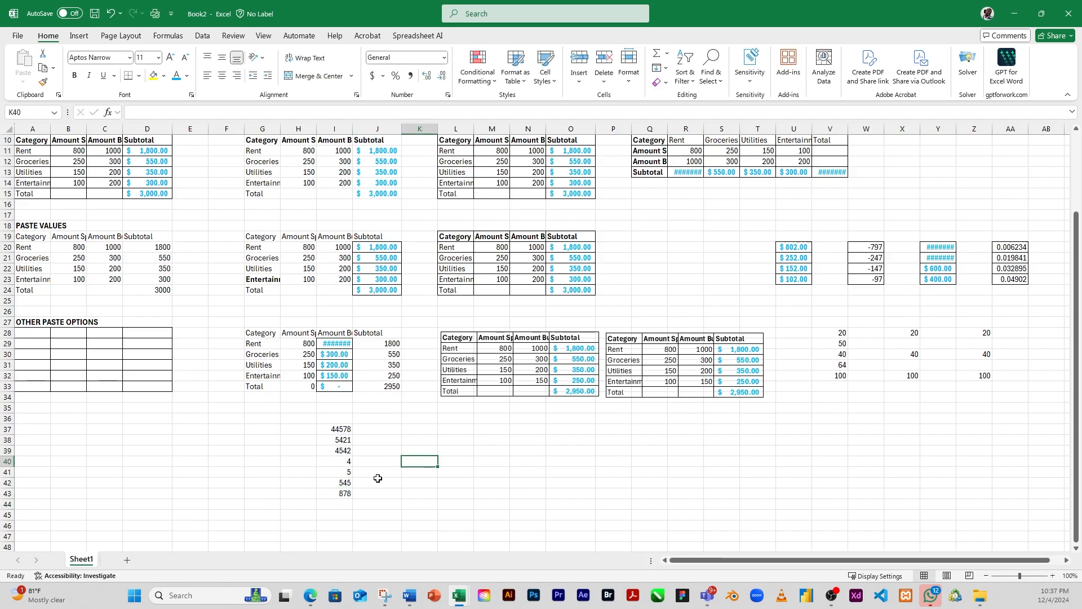
# Step: Copy the formatting of the Rent subtotal in D11 onto the sample numbers in I37:I43 with Format Painter
pyautogui.click(345, 428)
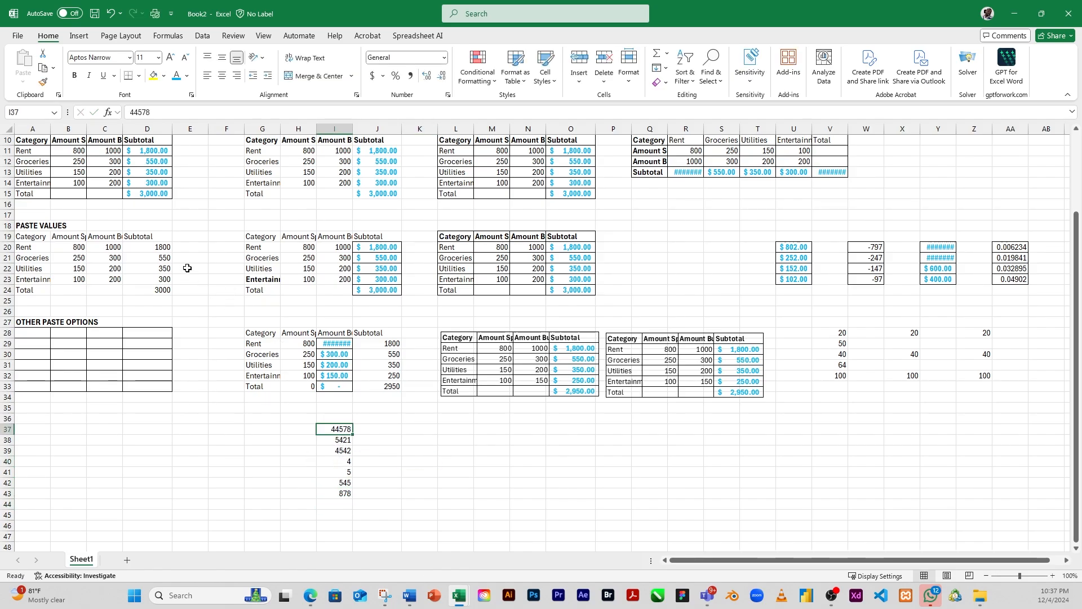
pyautogui.click(152, 150)
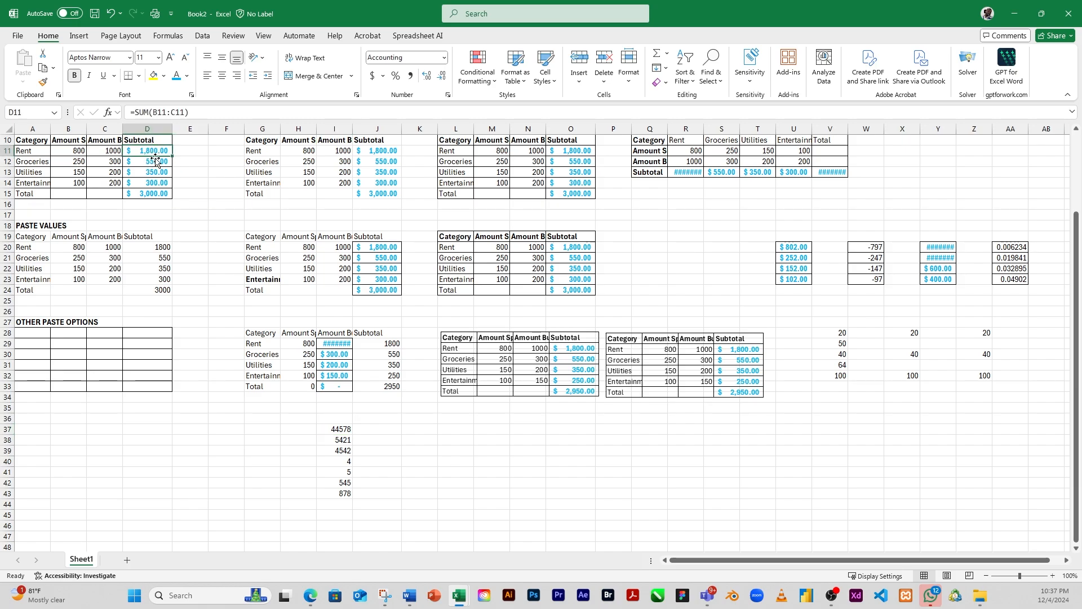
pyautogui.click(148, 172)
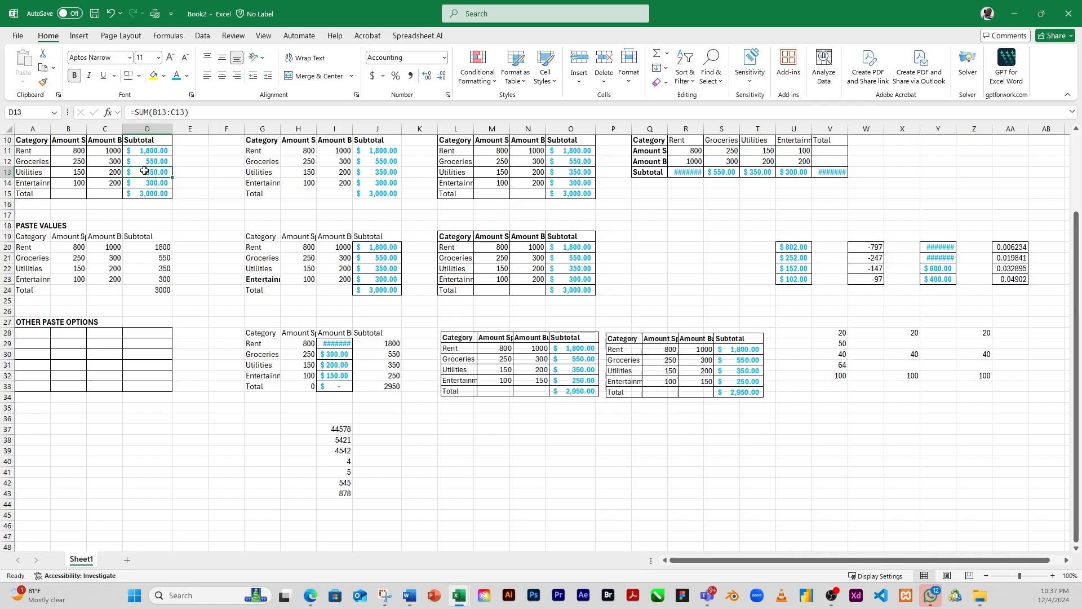
pyautogui.click(149, 150)
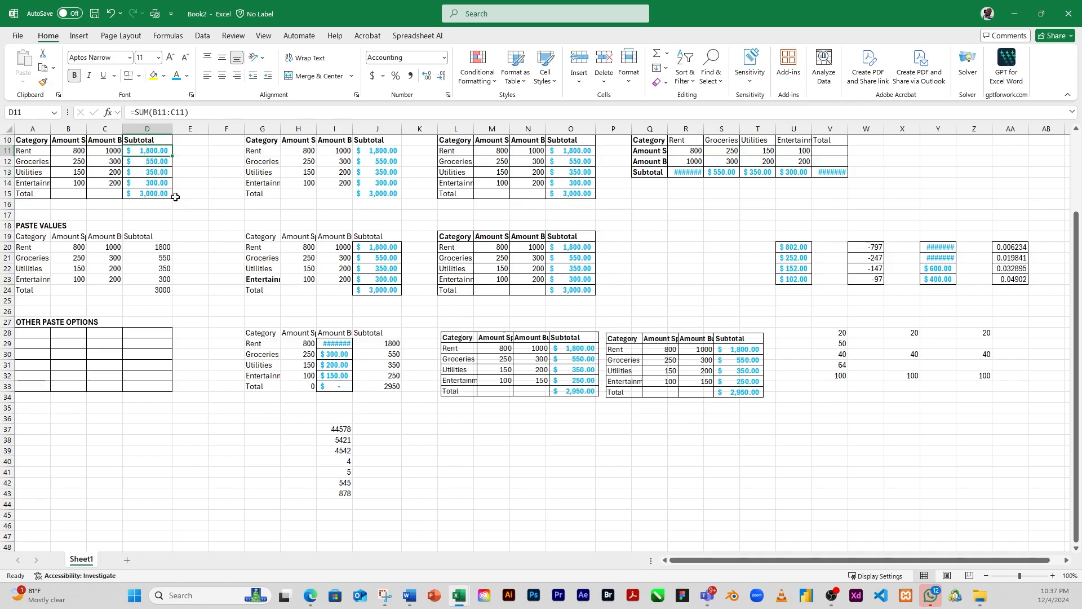
pyautogui.click(44, 83)
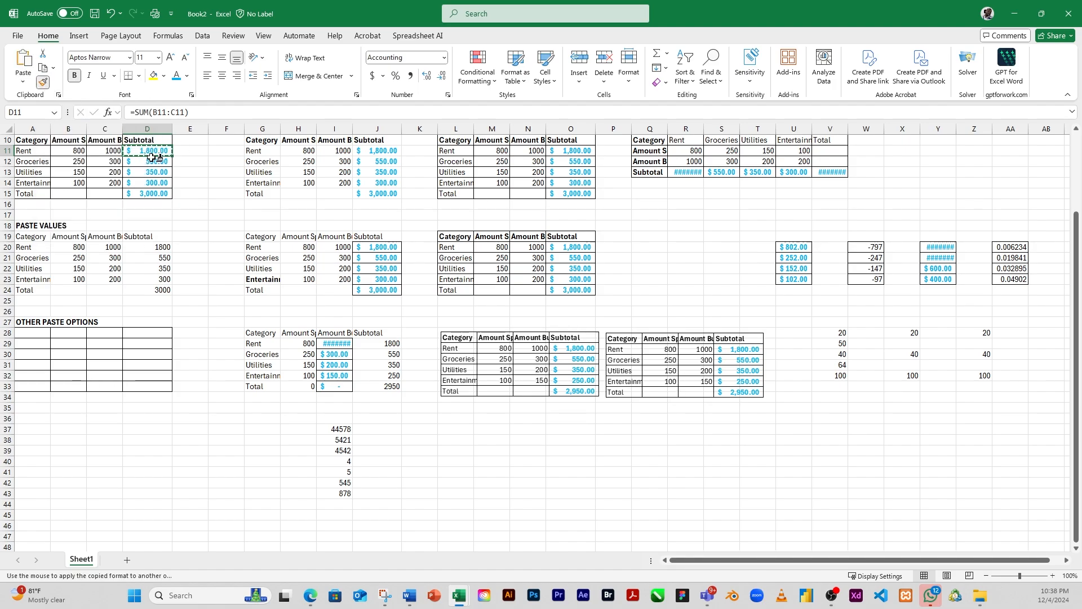
pyautogui.click(342, 431)
pyautogui.moveTo(342, 432); pyautogui.dragTo(347, 494)
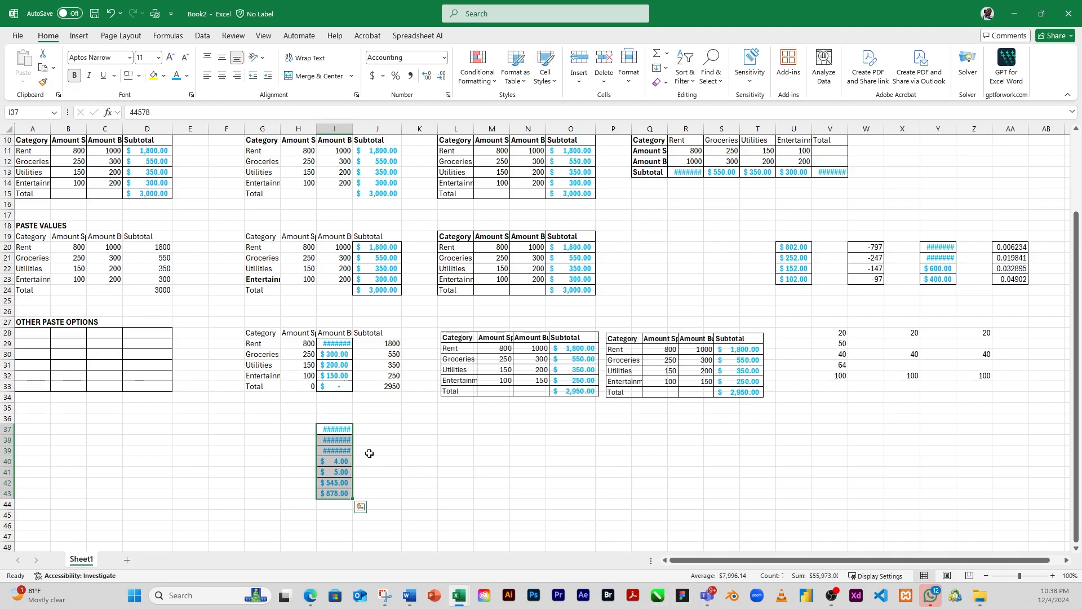
# Step: Autofit the width of column I to its contents
pyautogui.click(335, 470)
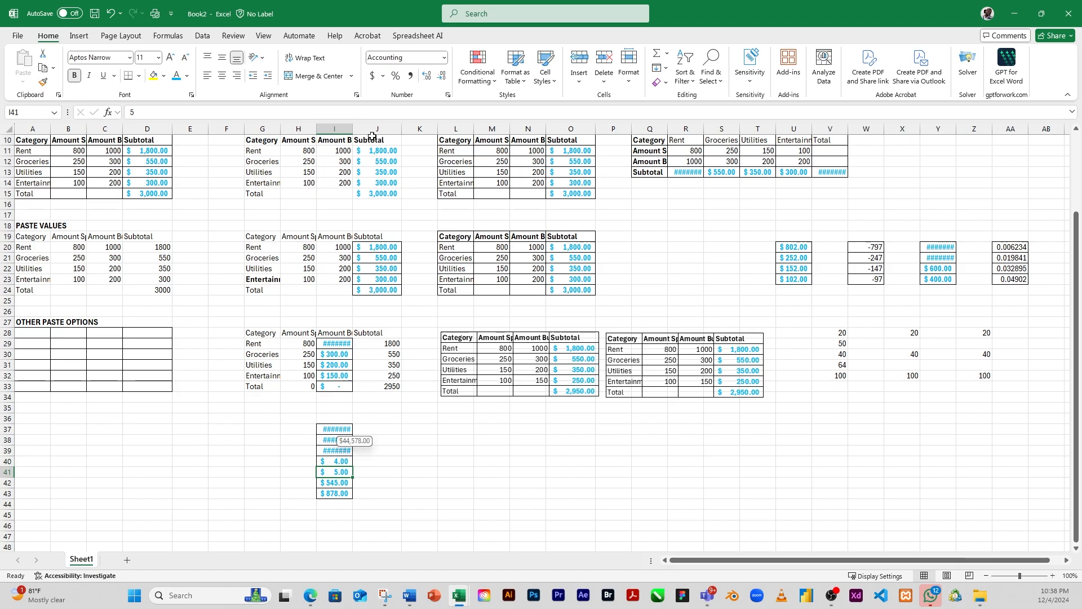
pyautogui.doubleClick(352, 127)
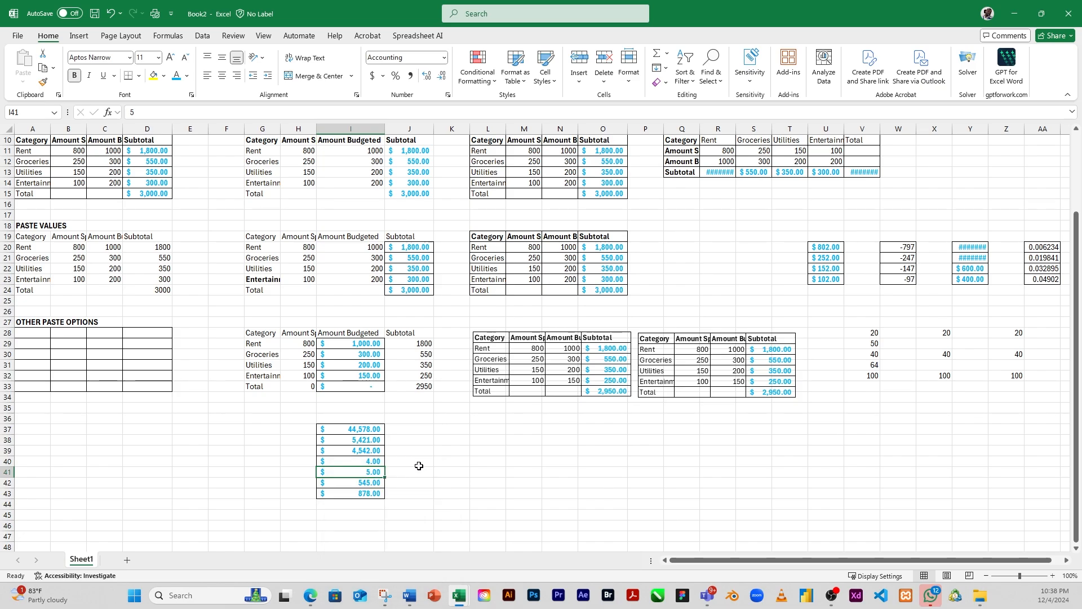
pyautogui.click(444, 437)
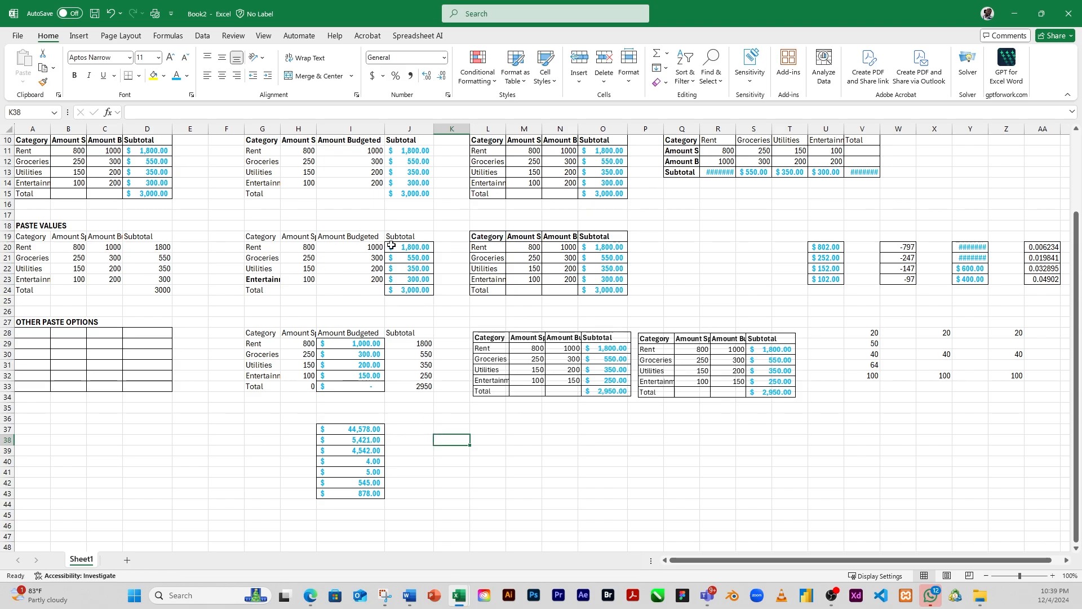
# Step: Change the font color of the first sample number in I37 to the standard Red
pyautogui.click(147, 141)
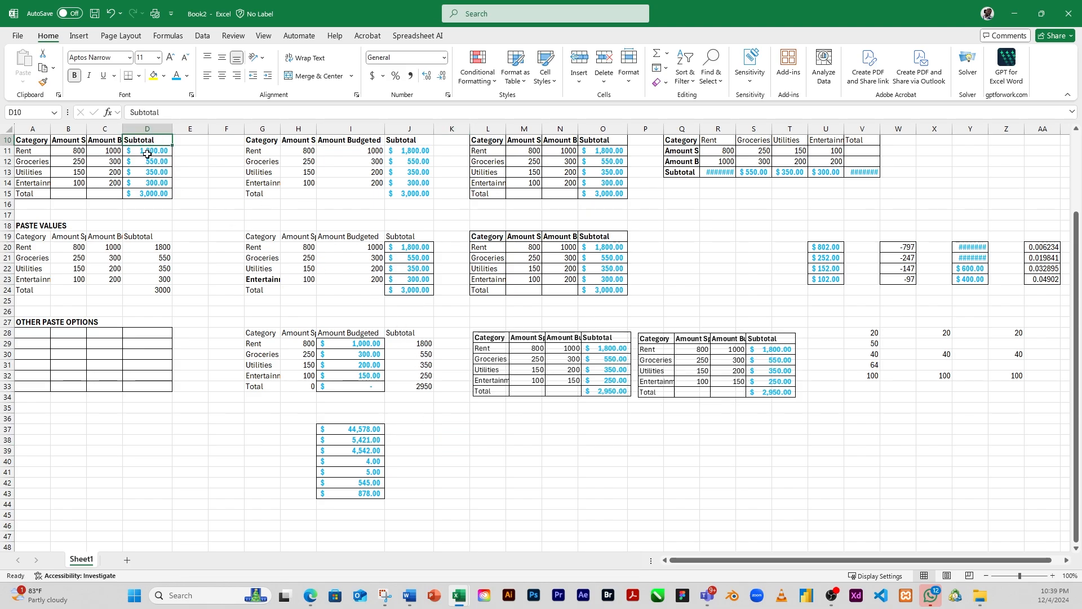
pyautogui.click(147, 152)
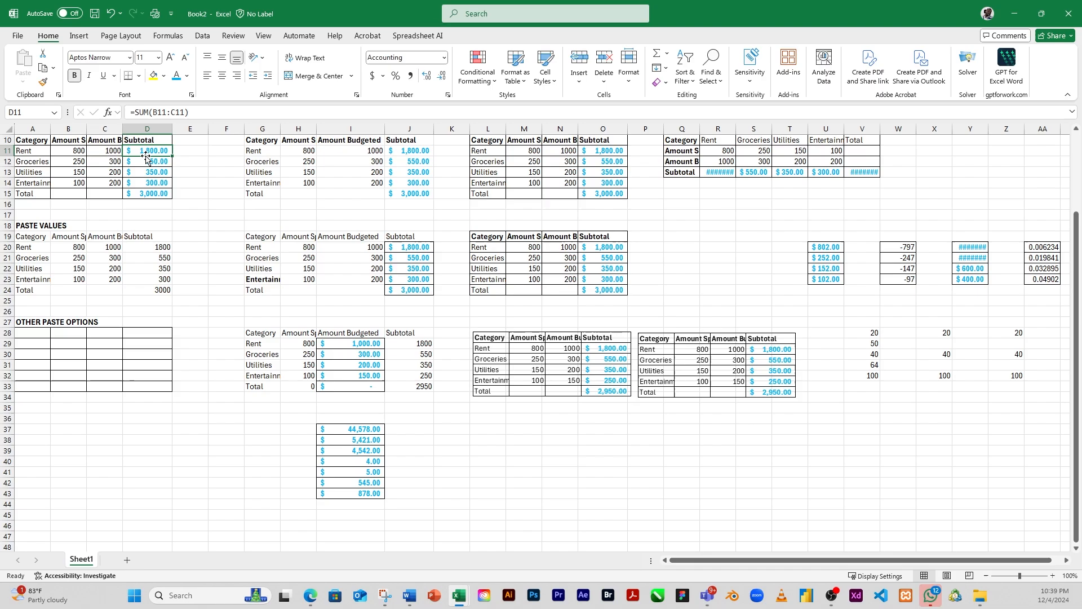
pyautogui.click(360, 434)
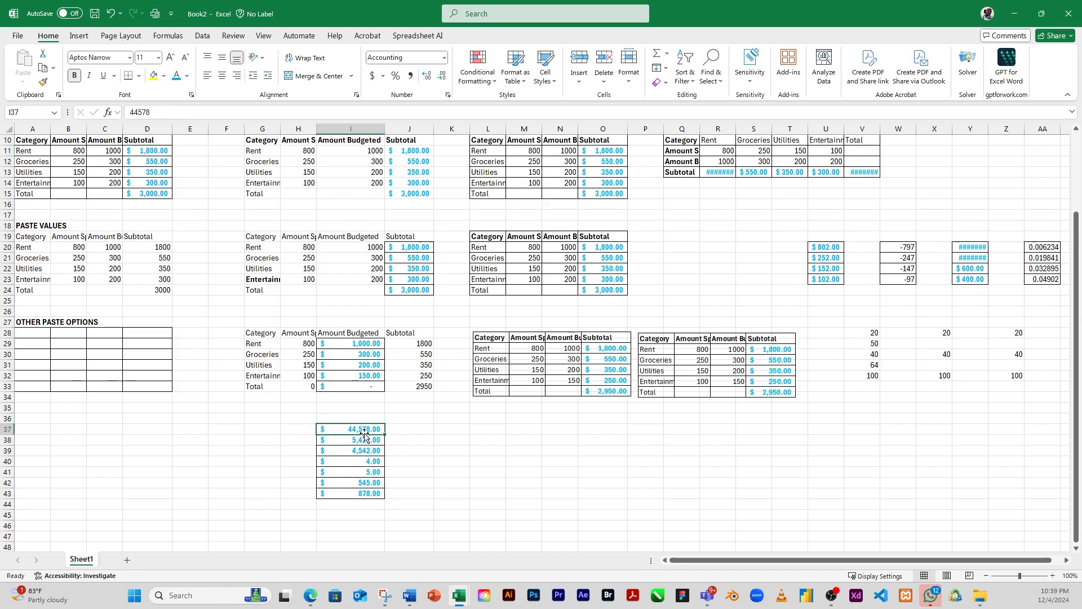
pyautogui.click(187, 75)
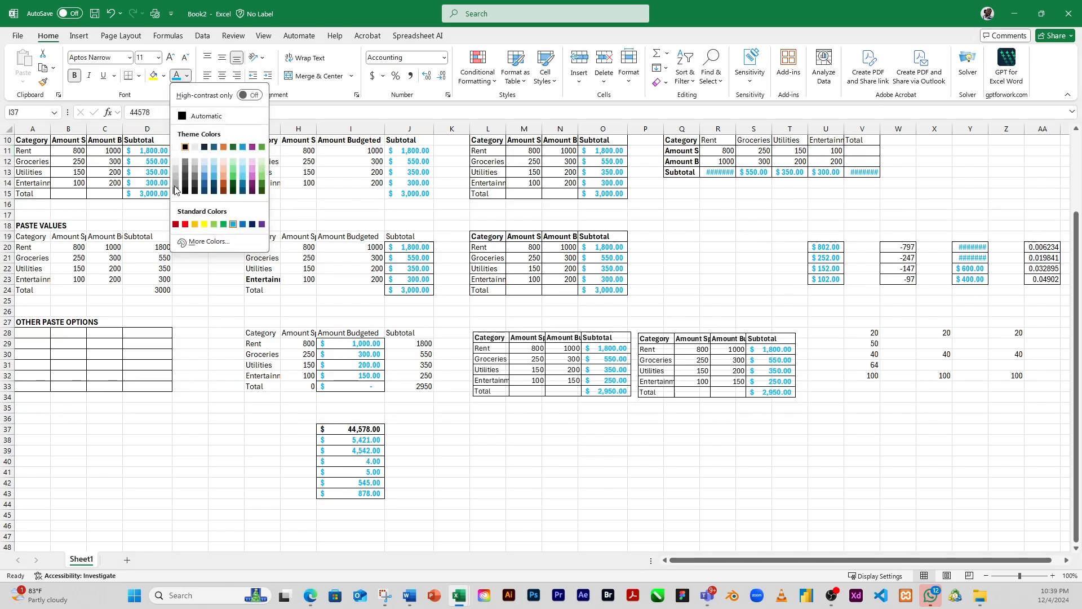
pyautogui.click(185, 224)
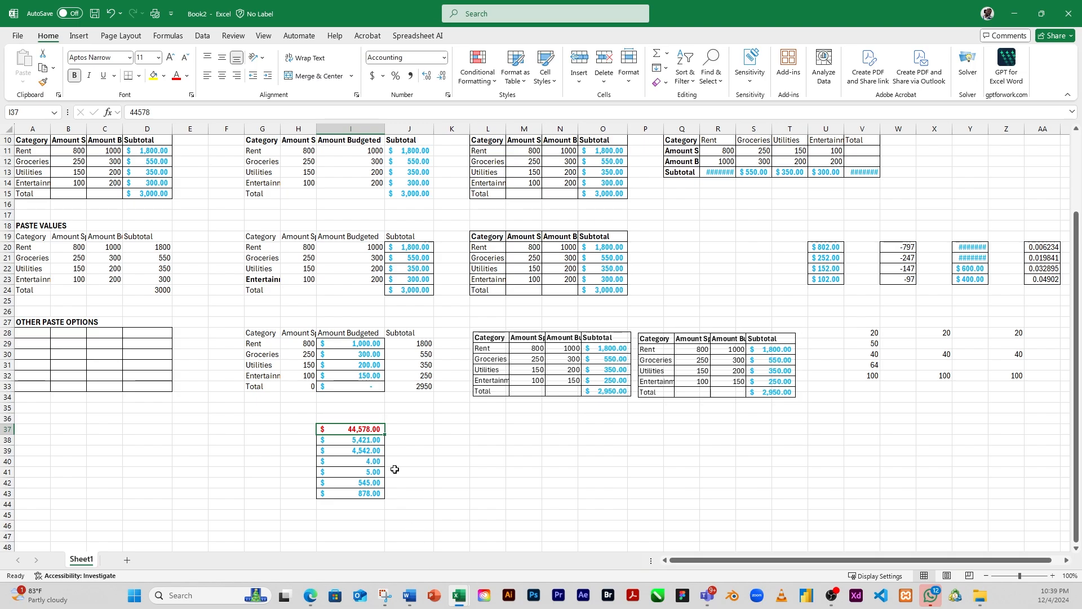
pyautogui.click(422, 453)
# Step: Keep Format Painter active to apply I37's formatting to H23, C22, H12, S6, Y5, AA22, Z28 and V32, and turn it off
pyautogui.click(345, 428)
pyautogui.scroll(2, 516, 249)
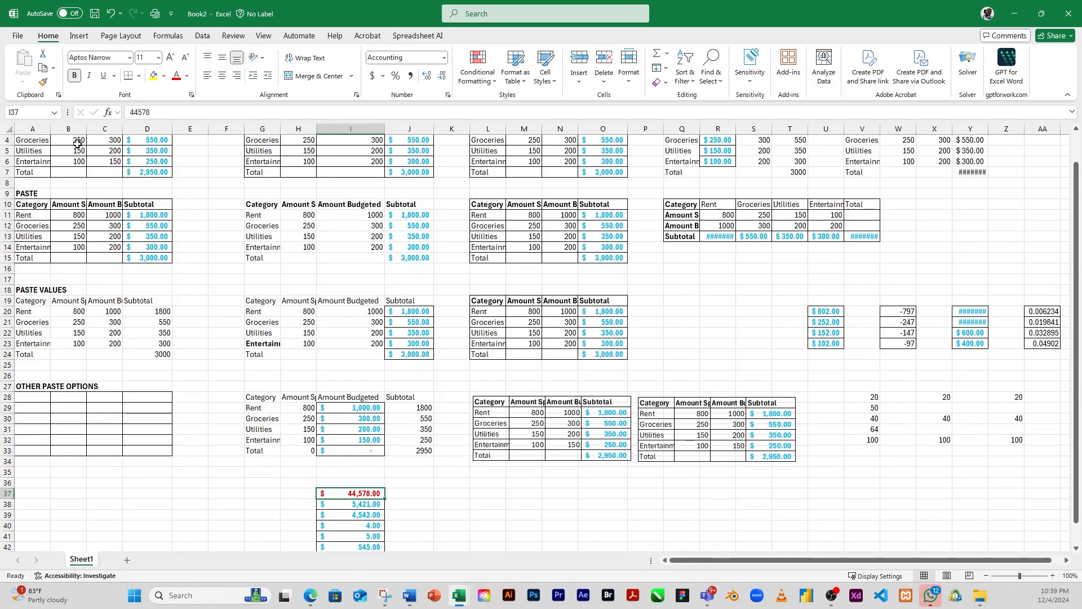
pyautogui.click(42, 83)
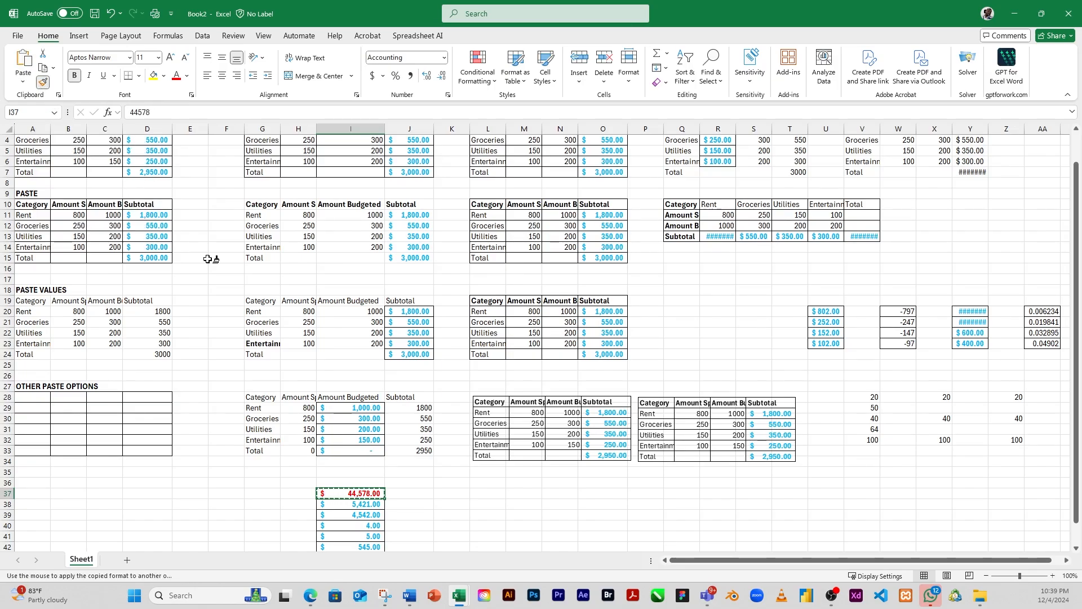
pyautogui.click(305, 343)
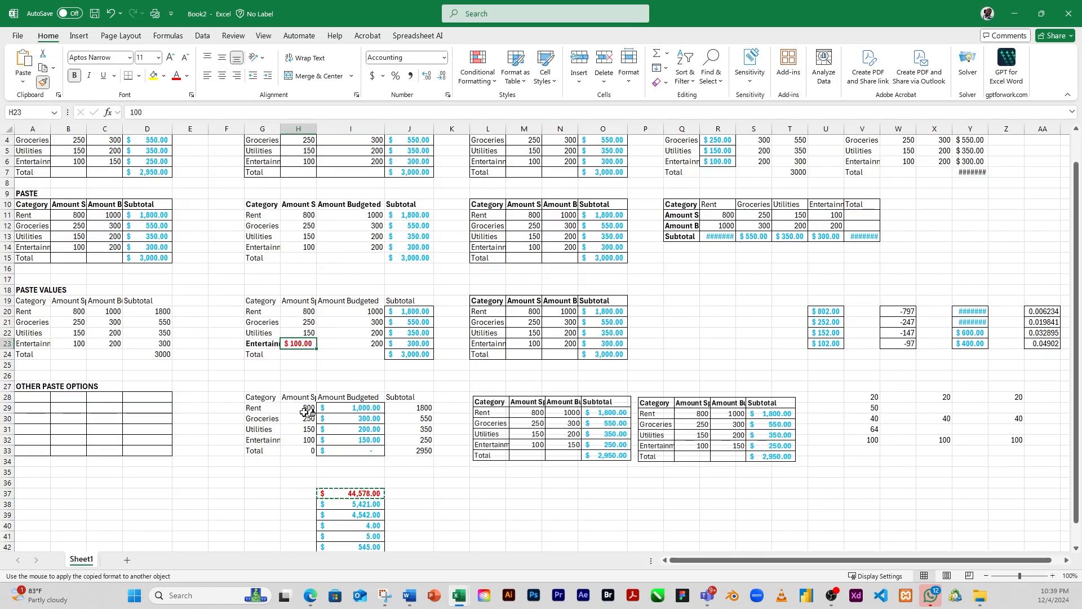
pyautogui.click(111, 334)
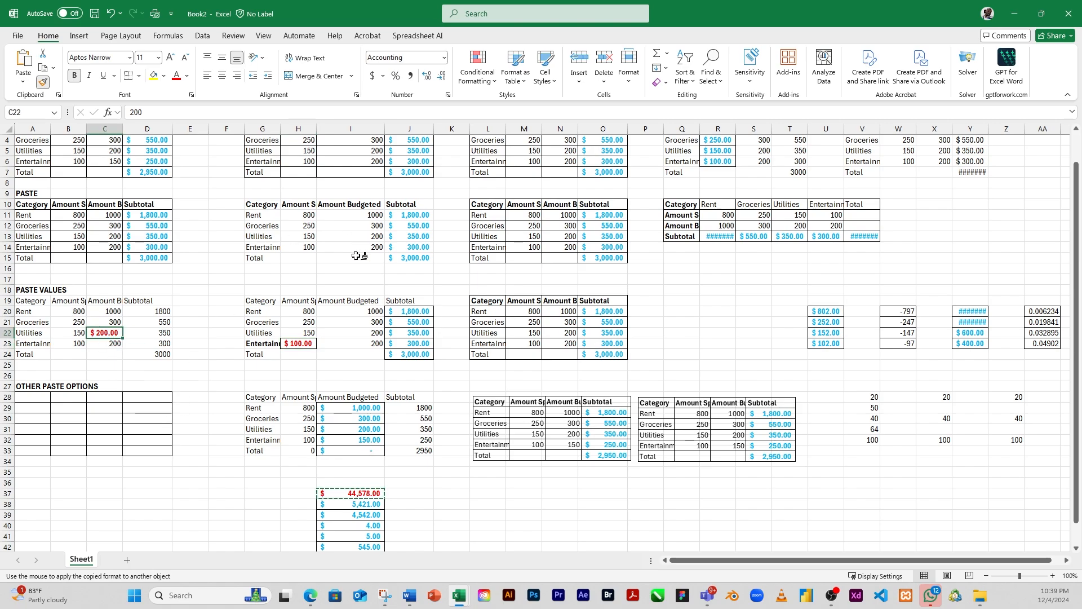
pyautogui.click(305, 226)
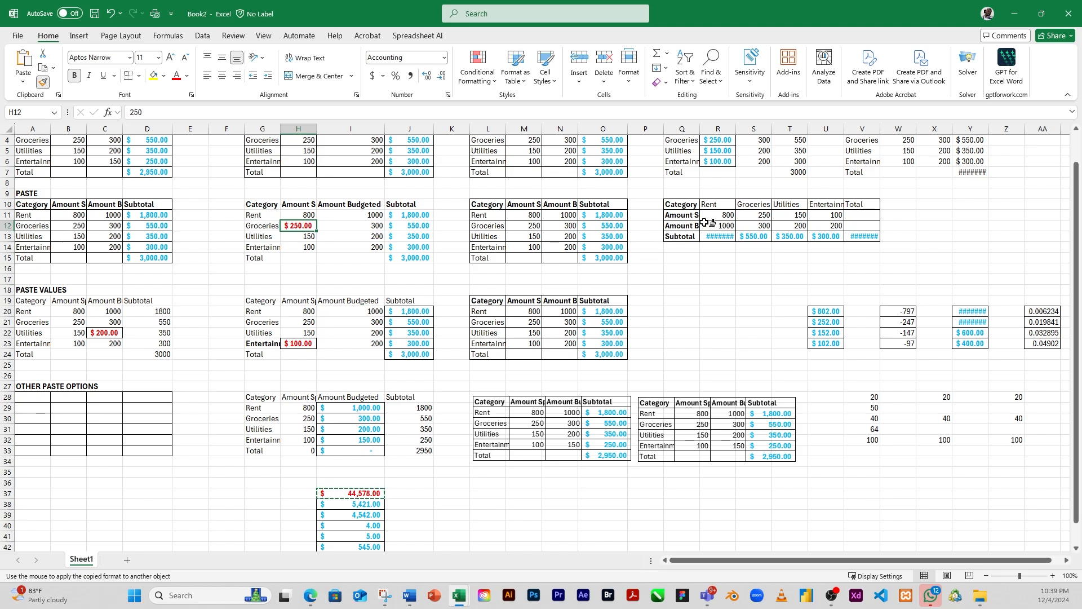
pyautogui.click(762, 162)
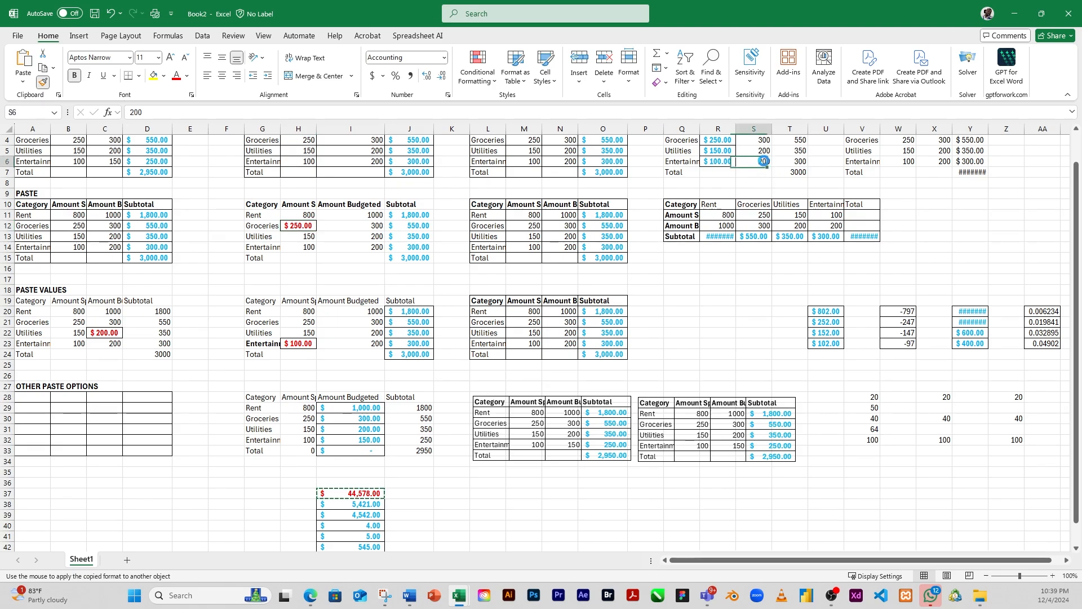
pyautogui.click(961, 151)
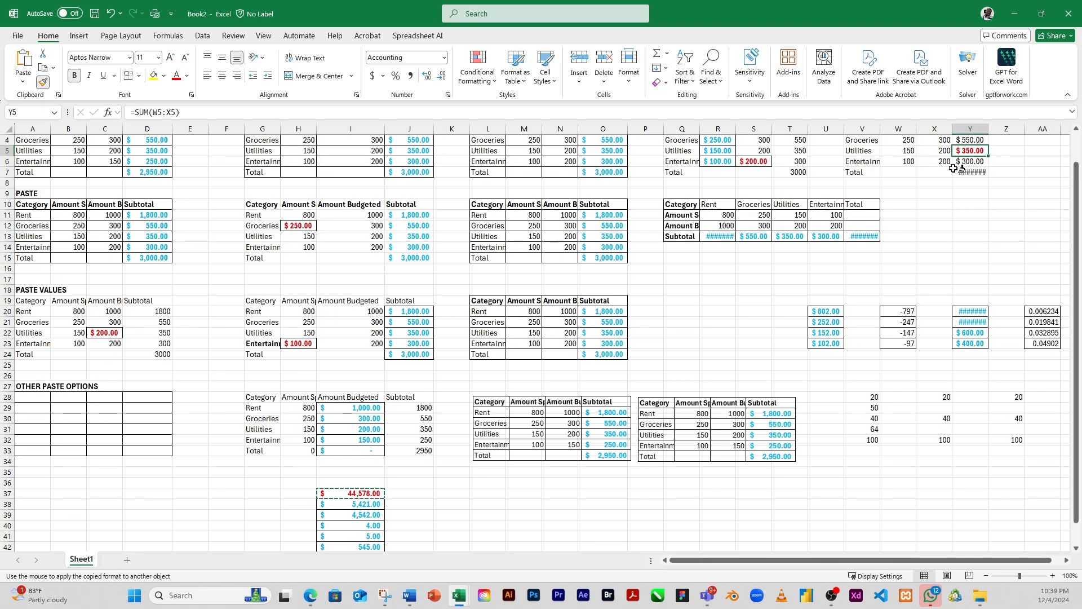
pyautogui.click(1042, 334)
pyautogui.click(1014, 394)
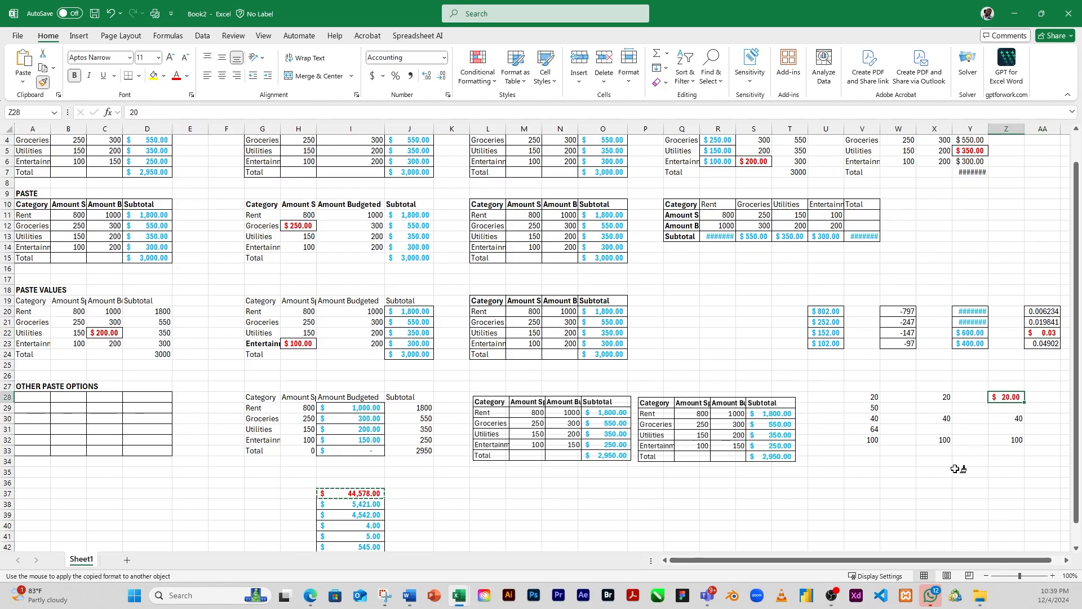
pyautogui.click(873, 441)
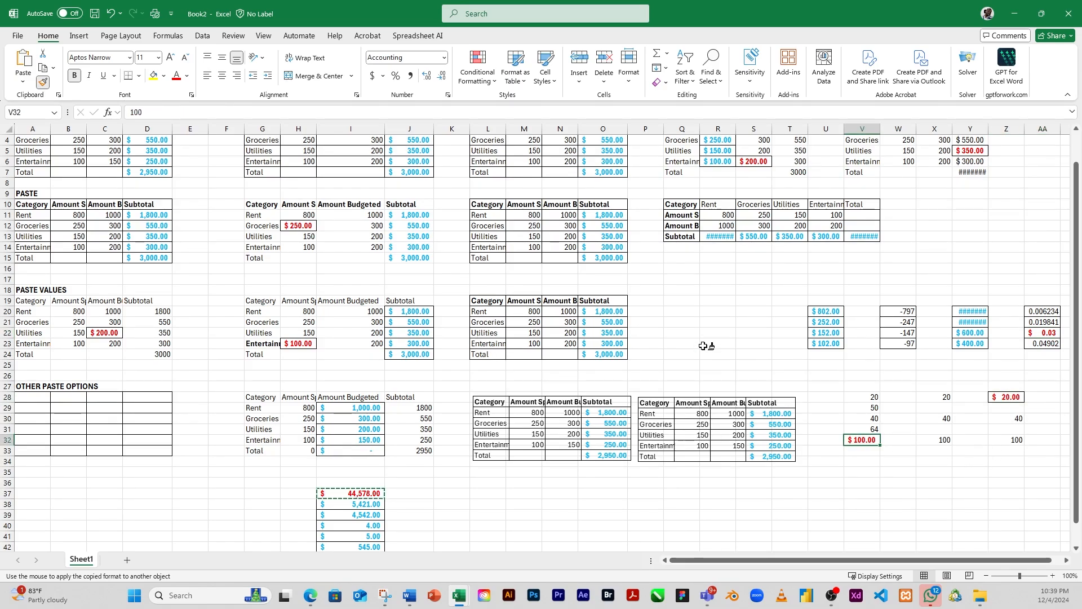
pyautogui.press('Escape')
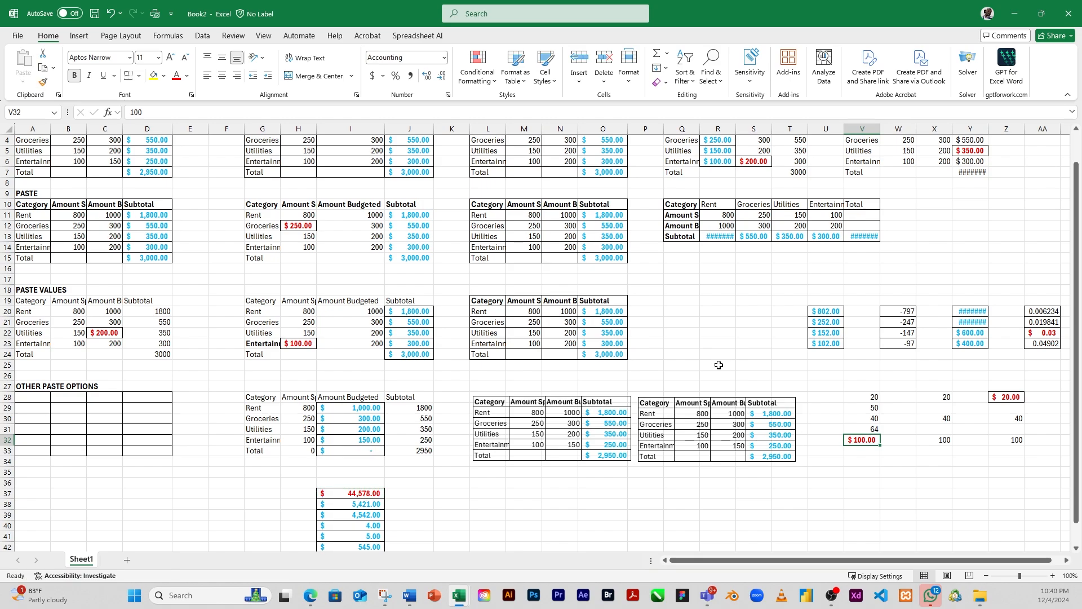
pyautogui.click(534, 494)
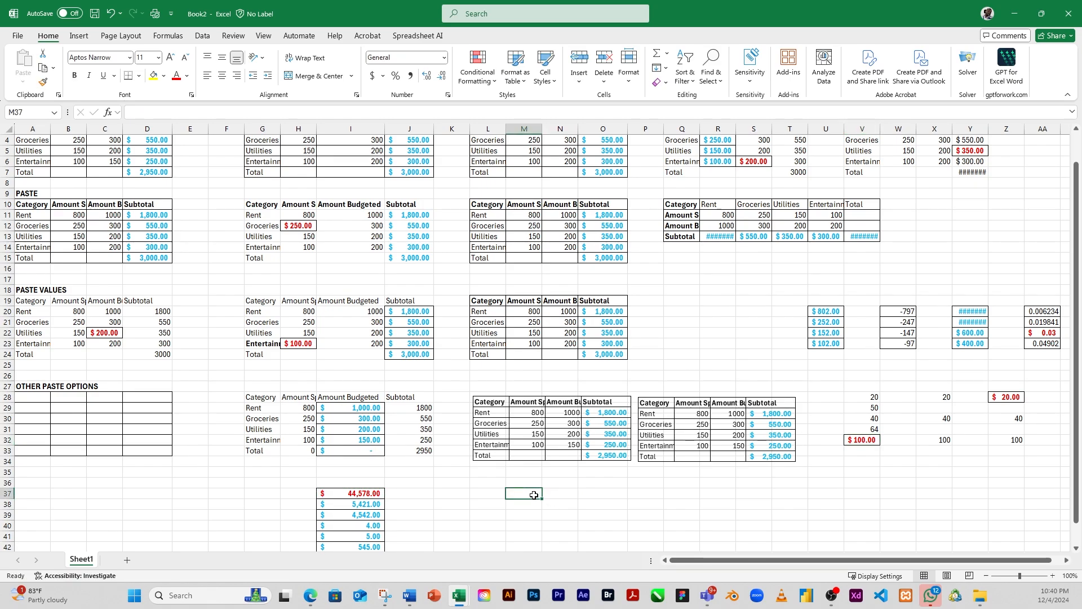